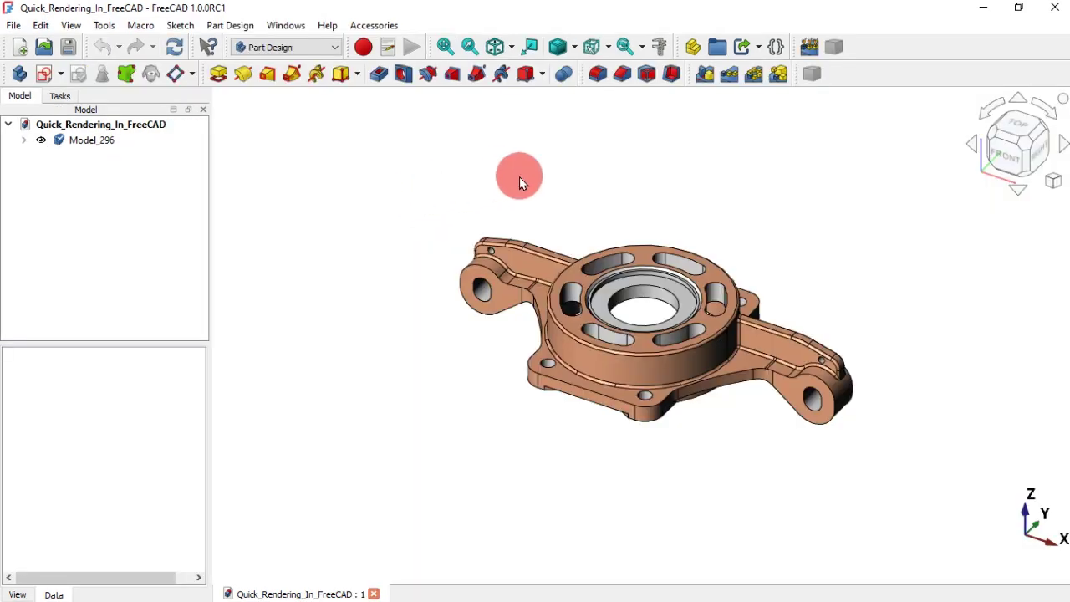
- Switch the bracket to the Shaded draw style
middle_click_drag(518, 176, 658, 216)
left_click(573, 47)
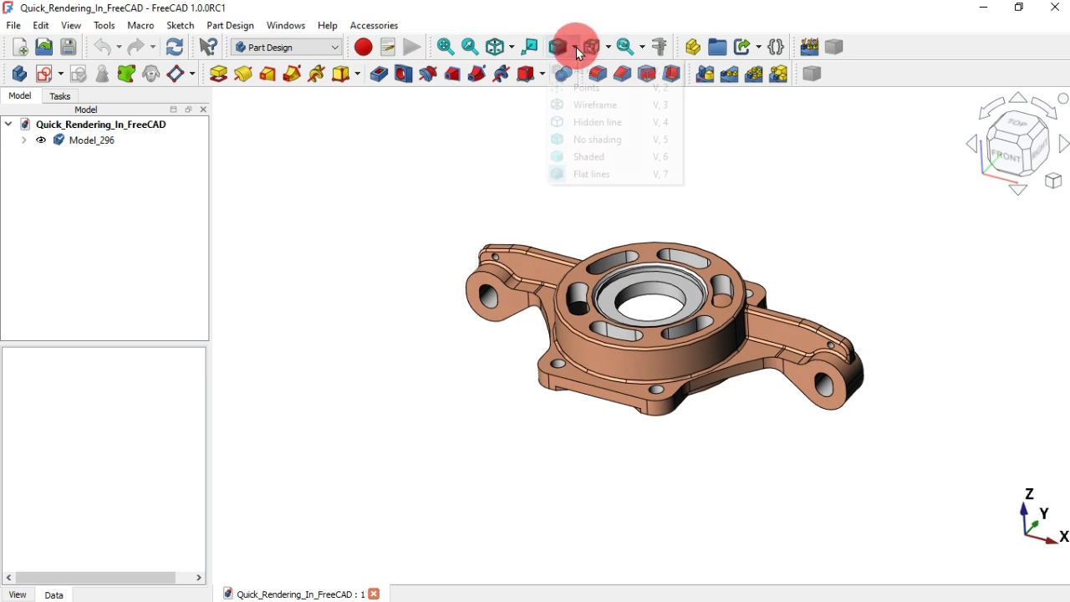
left_click(626, 157)
mouse_move(655, 173)
left_mouse_down()
mouse_move(724, 196)
mouse_move(698, 253)
mouse_move(743, 177)
mouse_move(738, 215)
mouse_move(723, 214)
left_mouse_up()
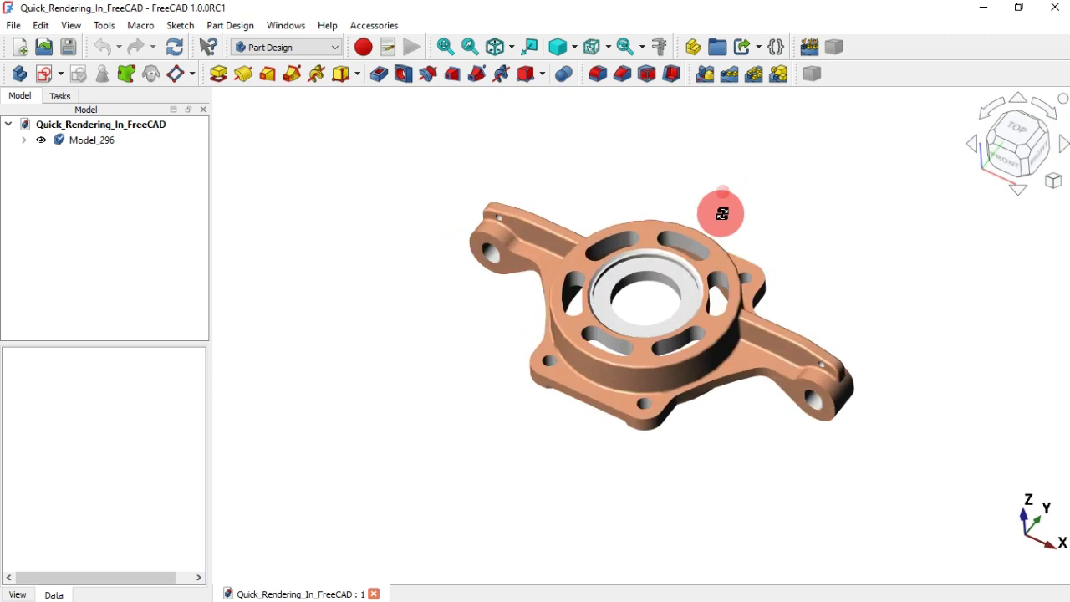
- Set the preferences light source direction to x -0,06, y -0,44, z -0,94
left_click(34, 27)
left_click(141, 388)
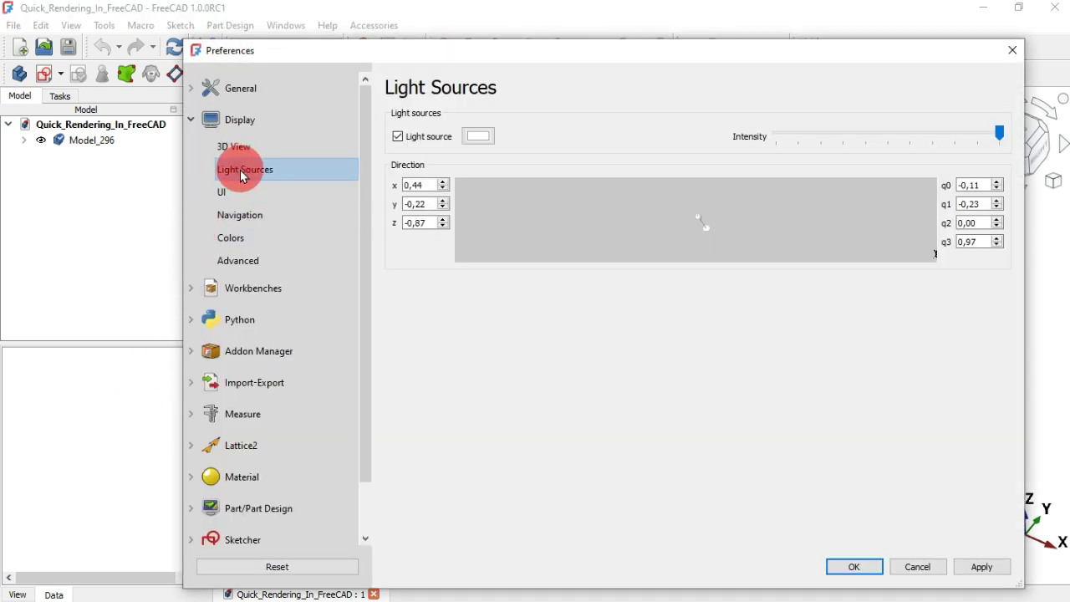
left_click(419, 185)
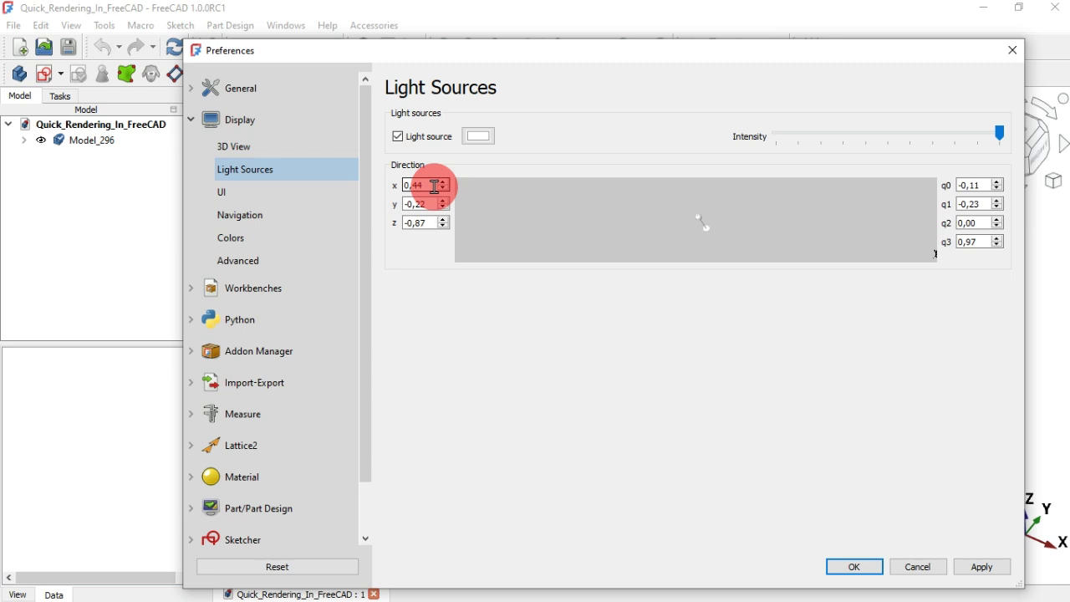
type("-0,06")
double_click(414, 203)
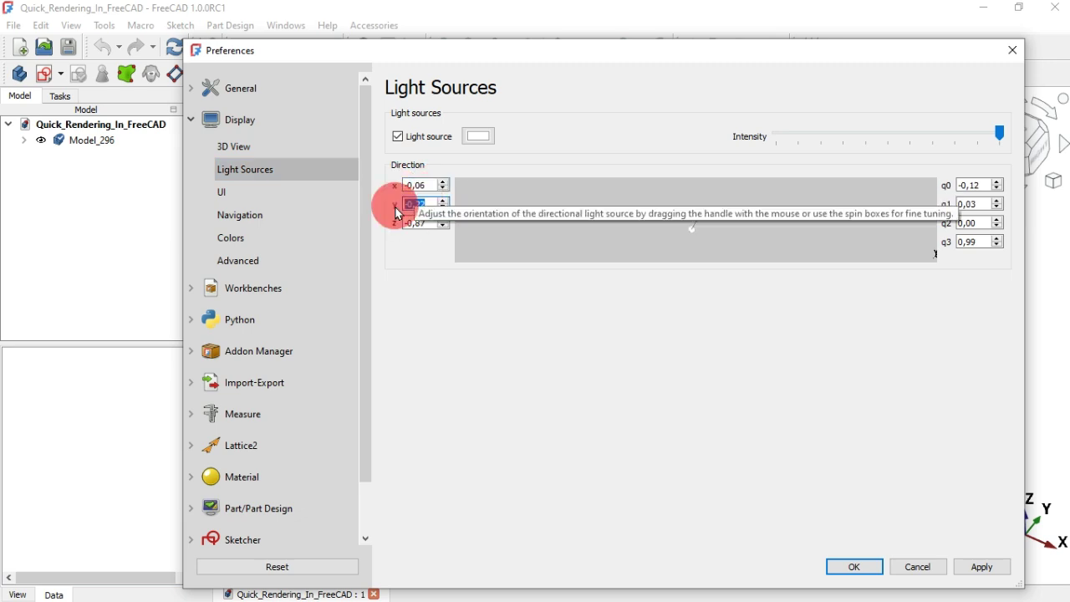
type("-0,44")
double_click(415, 224)
type("-0,94")
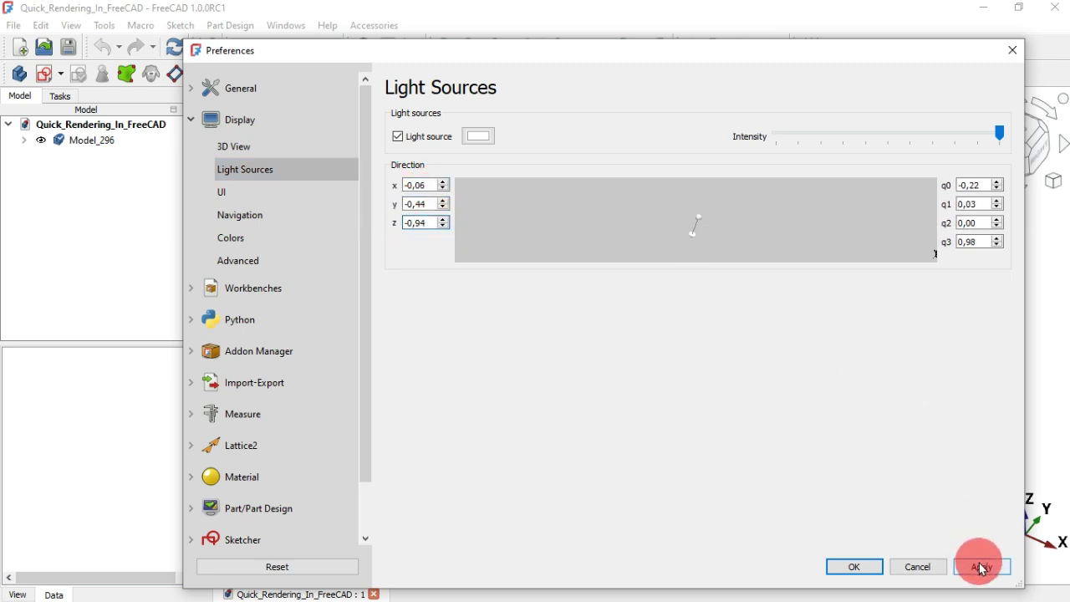
left_click(854, 566)
left_click_drag(692, 454, 749, 428)
- Switch the bracket to the Flat lines draw style
left_click(575, 49)
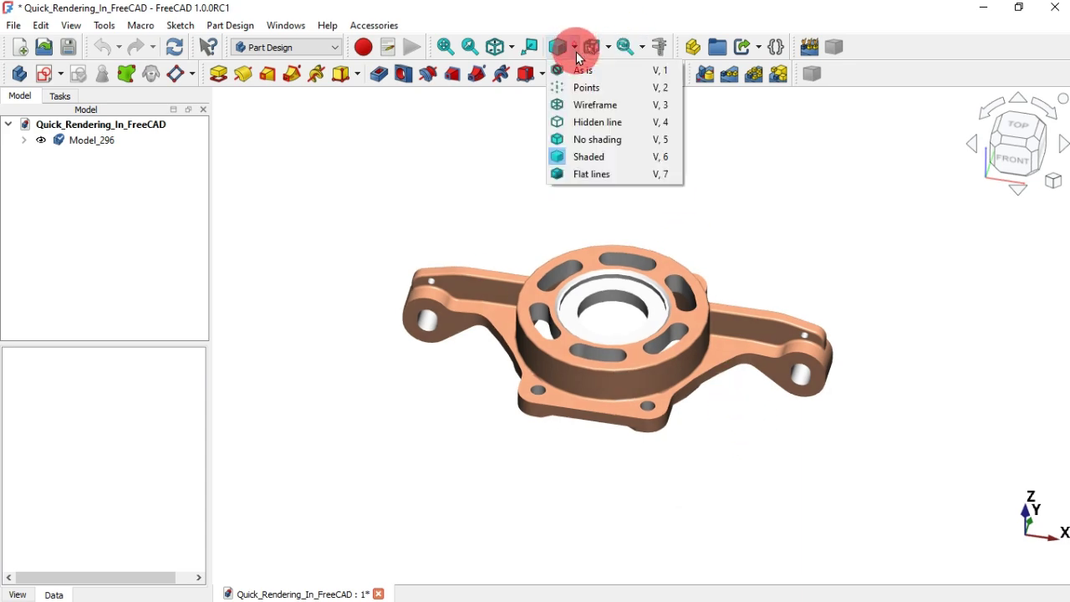
left_click(599, 177)
left_click_drag(745, 277, 716, 375)
scroll(713, 361, "up", 3)
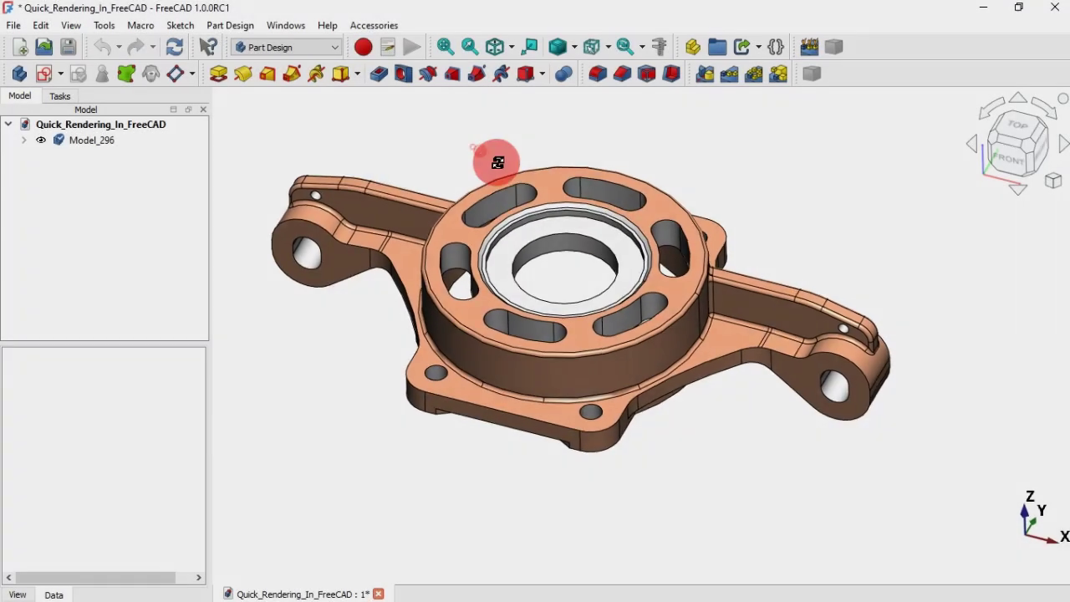
- Orbit and zoom around the bracket to inspect its outlined edges
left_click_drag(494, 163, 516, 148)
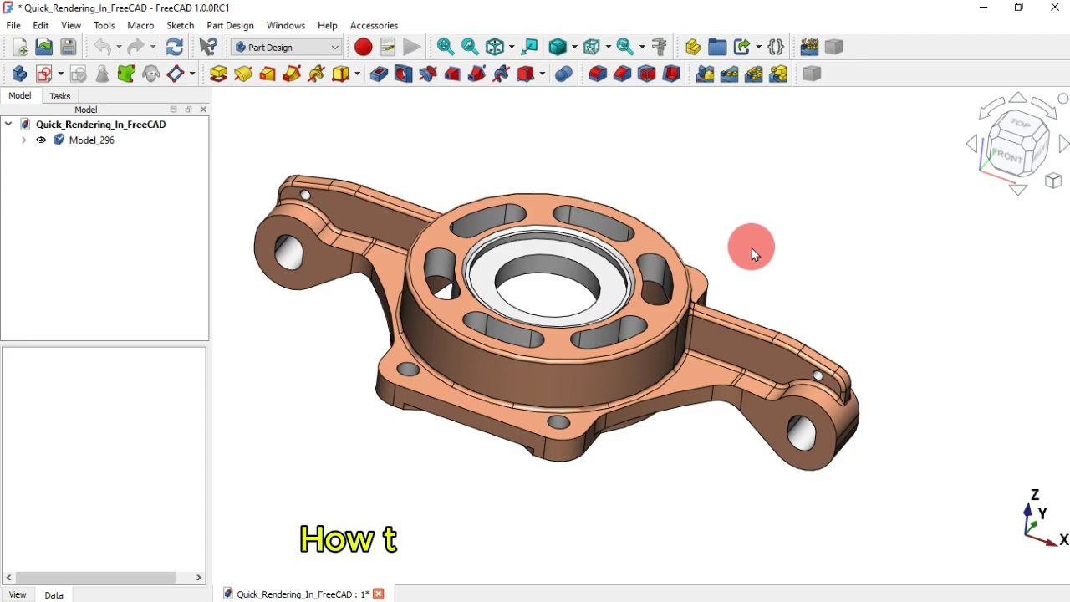
left_click_drag(751, 248, 683, 351)
scroll(684, 350, "up", 3)
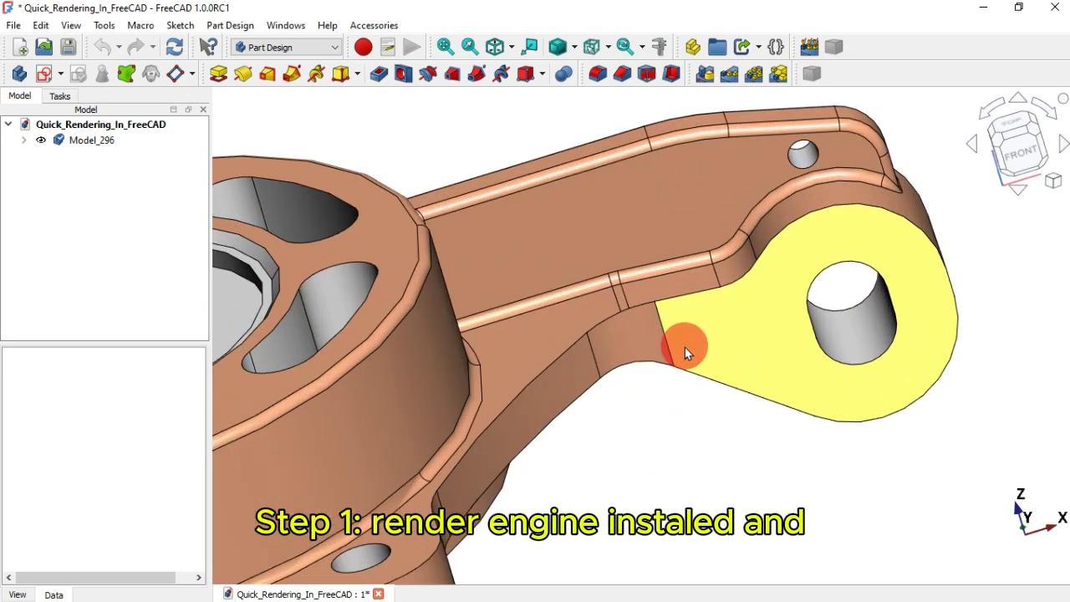
scroll(685, 347, "down", 5)
left_click_drag(685, 310, 454, 209)
scroll(353, 373, "up", 3)
scroll(363, 374, "down", 2)
left_click_drag(654, 383, 693, 327)
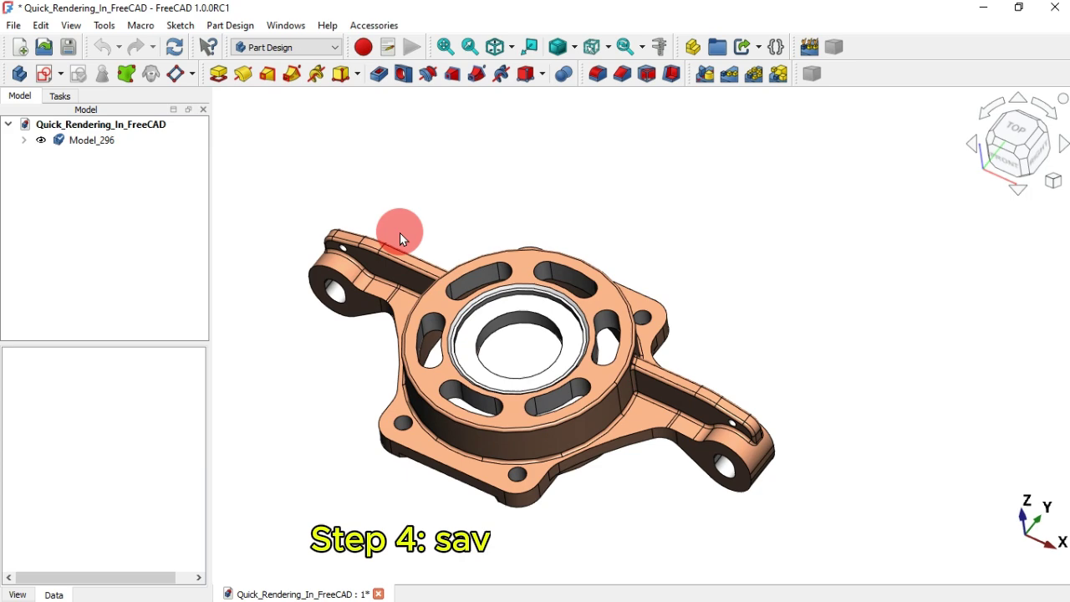
left_click_drag(683, 334, 705, 341)
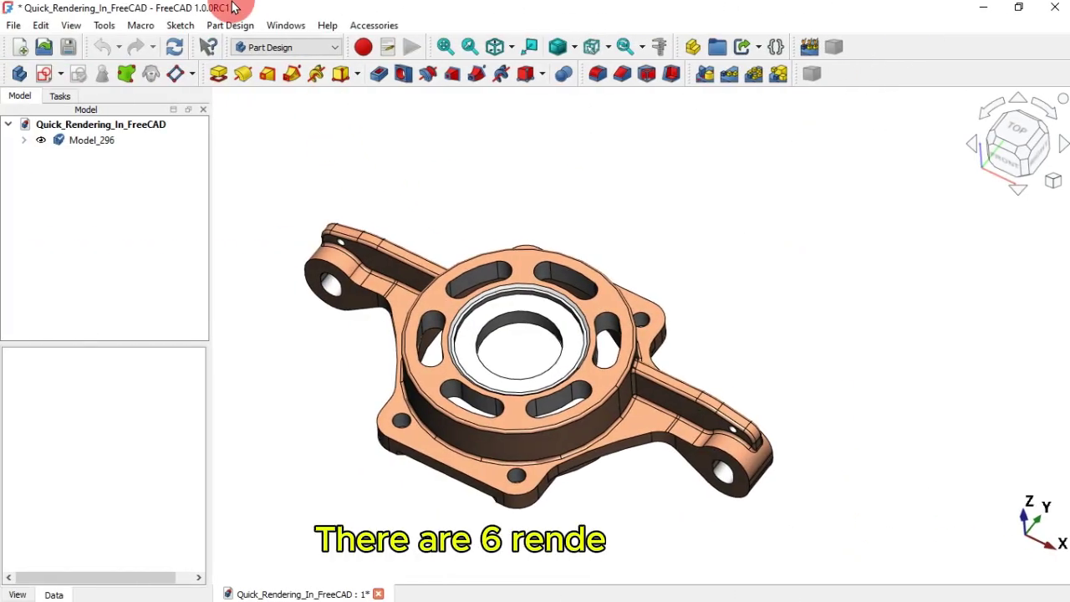
- Switch to the Render workbench and browse the render project types without creating one
left_click(267, 46)
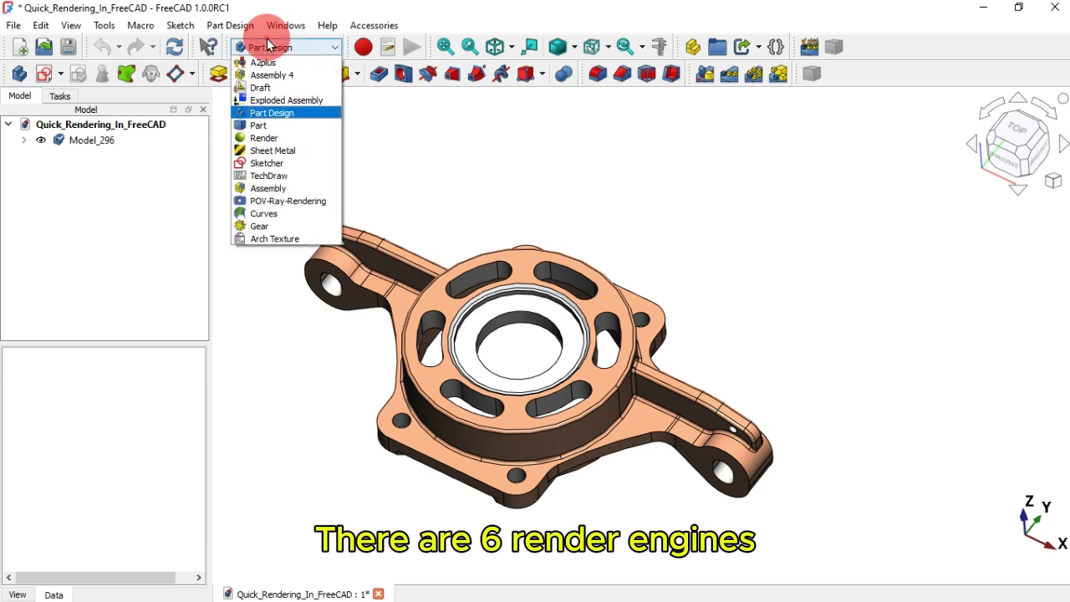
left_click(264, 138)
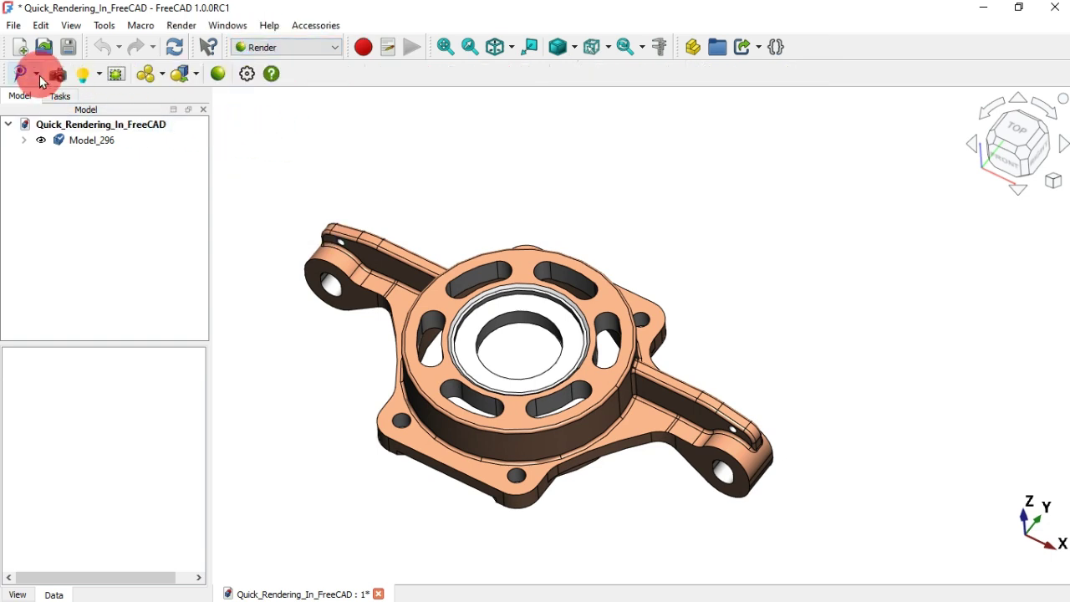
left_click(37, 75)
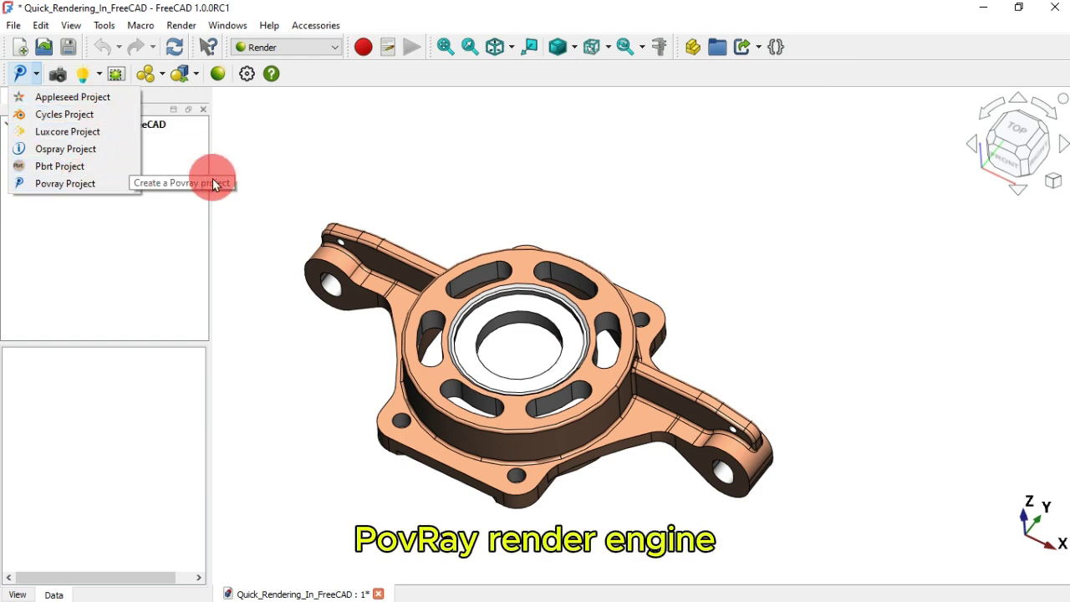
left_click(327, 153)
- Rotate, zoom and pan the 3D view to reframe the bracket
middle_click_drag(437, 186, 468, 209)
scroll(509, 222, "up", 1)
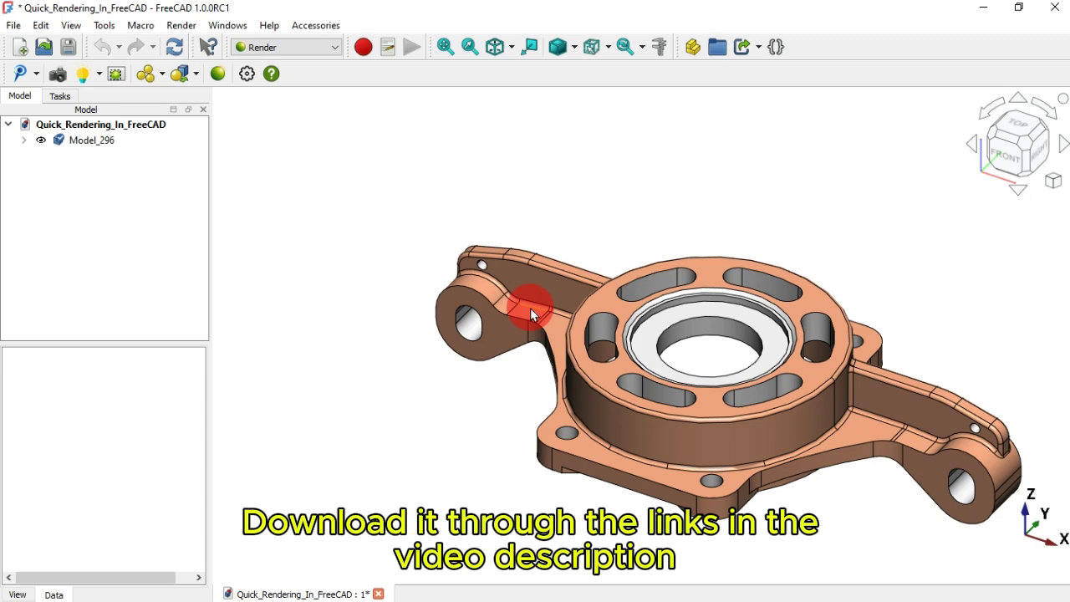
scroll(360, 160, "down", 2)
scroll(359, 158, "up", 2)
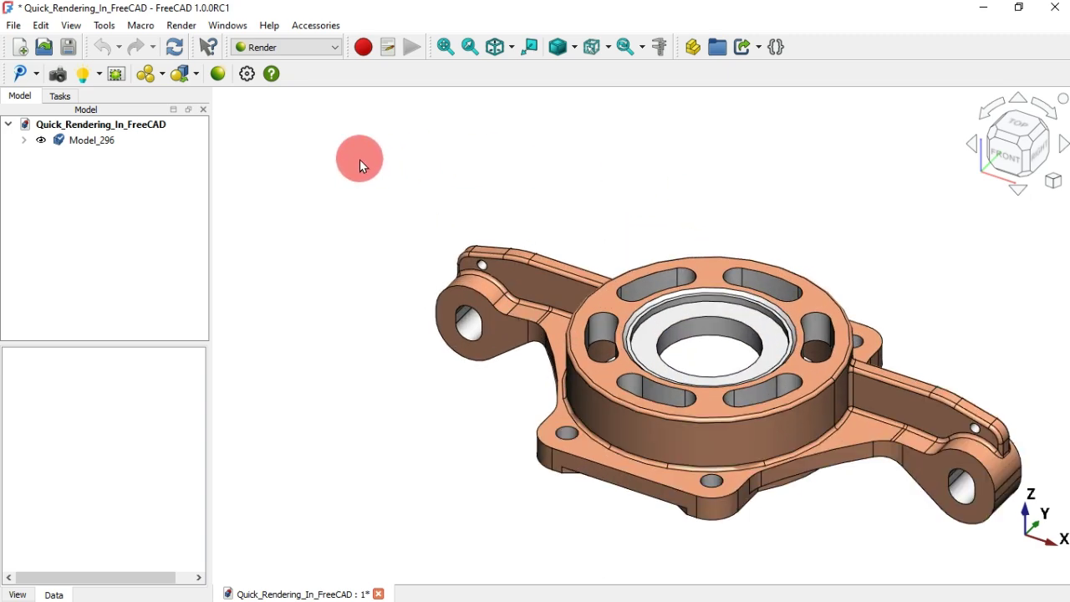
scroll(359, 159, "down", 1)
scroll(361, 164, "up", 1)
middle_click_drag(515, 175, 425, 149)
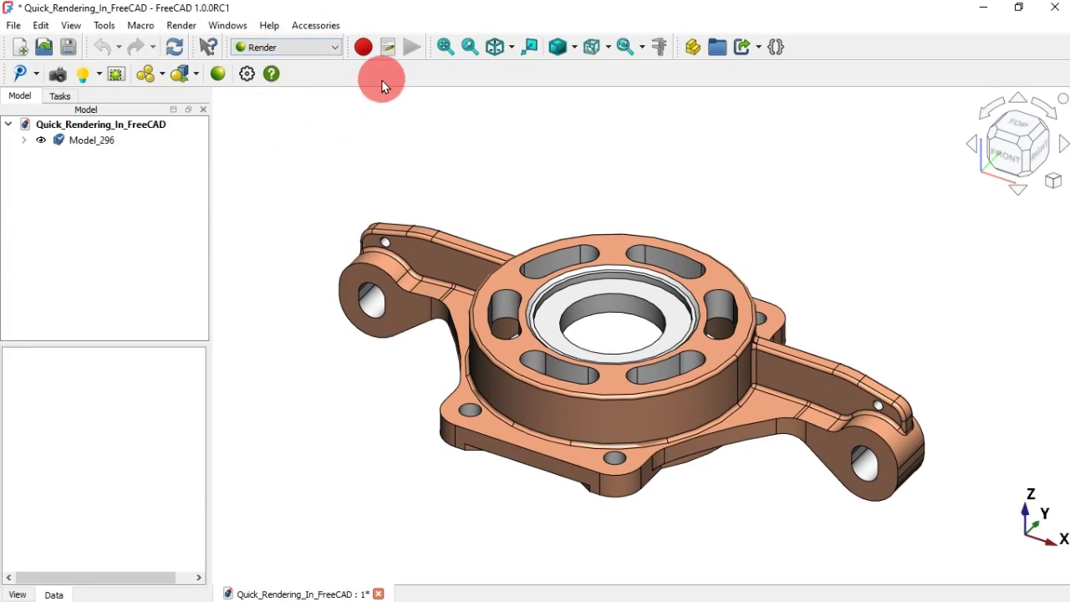
mouse_move(327, 124)
middle_mouse_down()
mouse_move(358, 146)
mouse_move(328, 127)
mouse_move(344, 134)
middle_mouse_up()
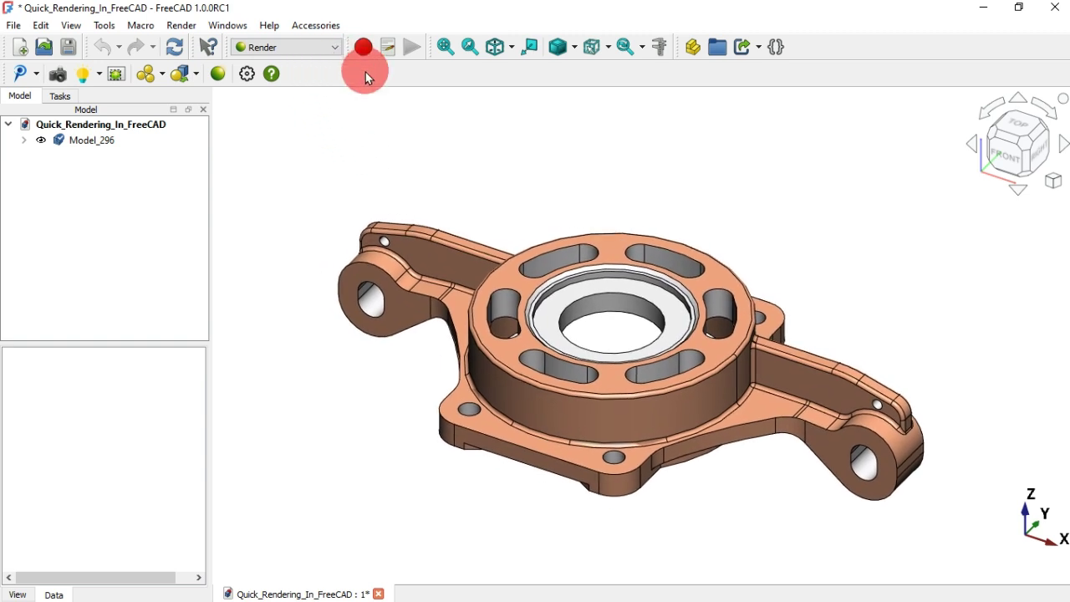
- Keep the Render workbench selected and browse the available tool commands
left_click(334, 50)
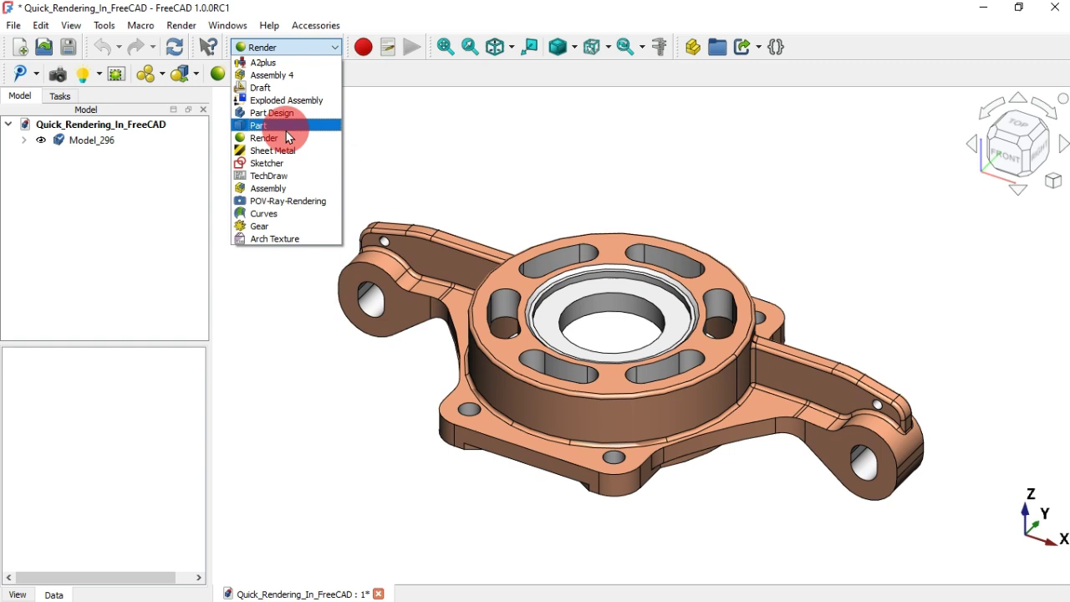
left_click(289, 139)
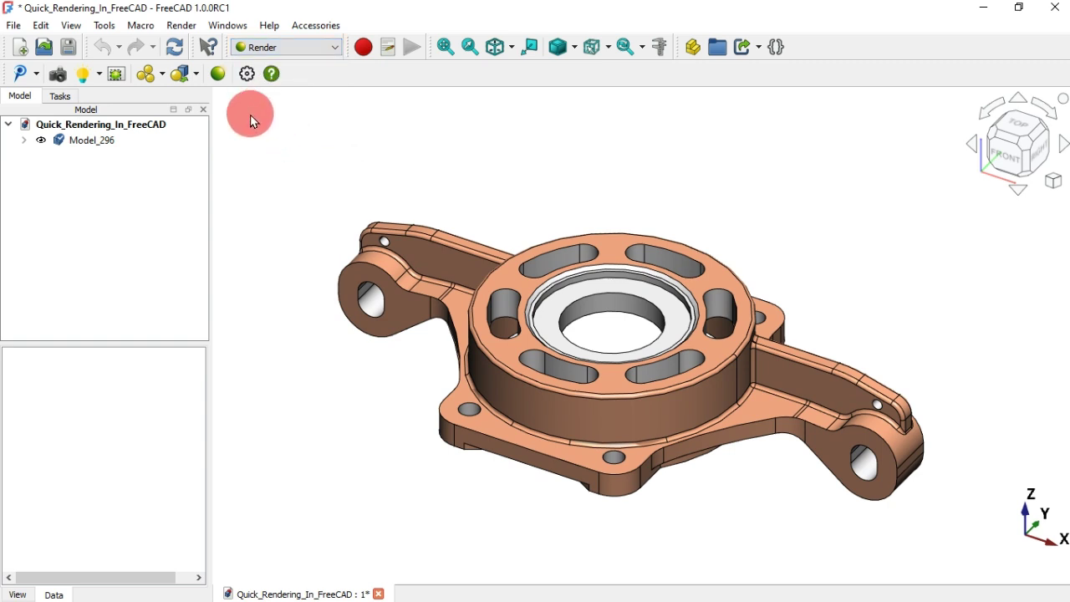
left_click(110, 27)
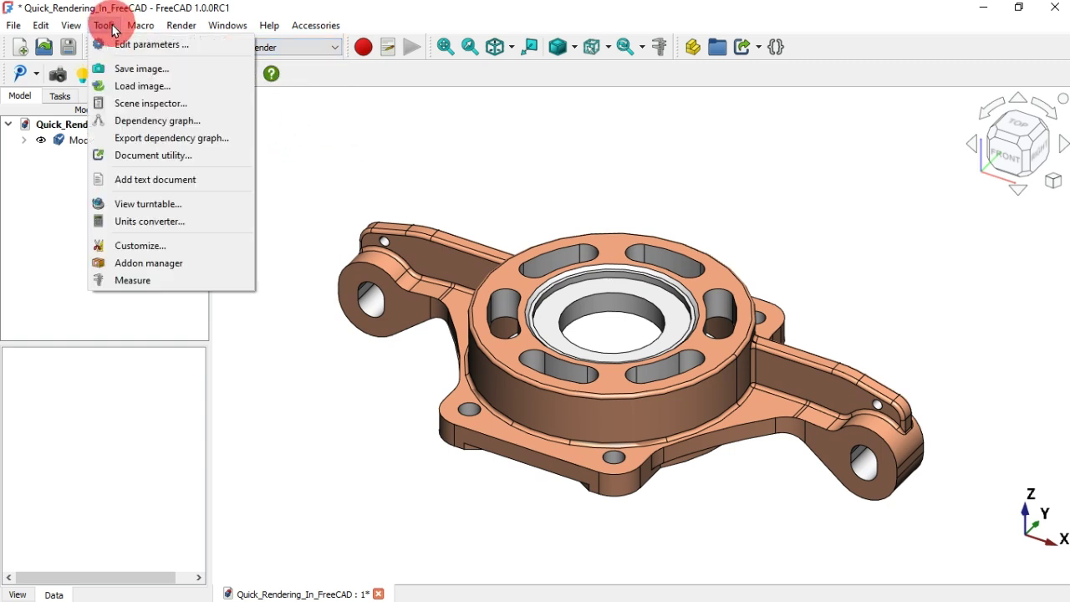
left_click(324, 175)
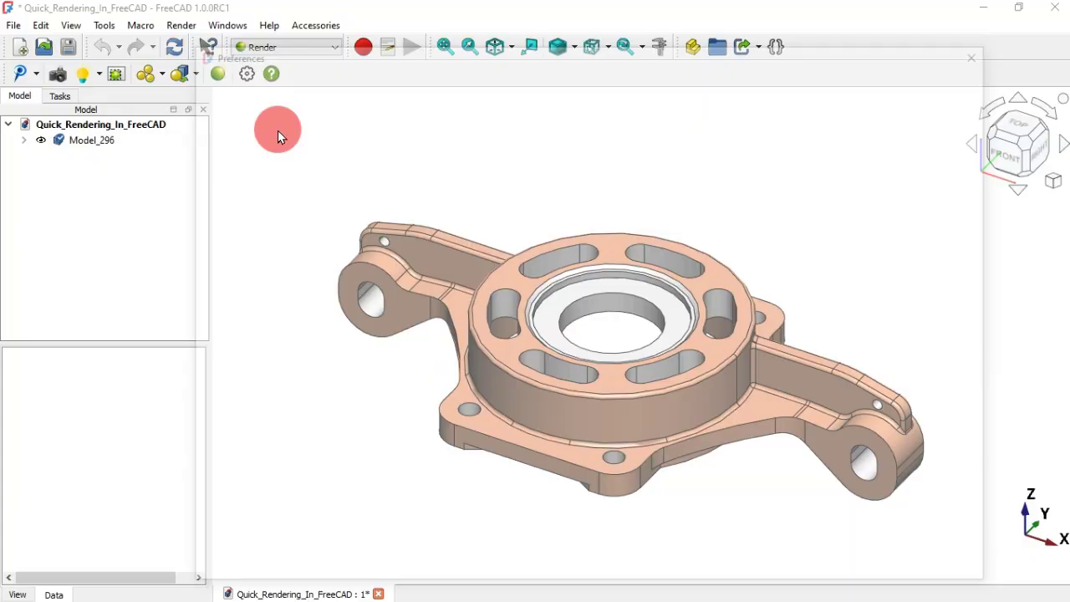
left_click_drag(991, 153, 991, 292)
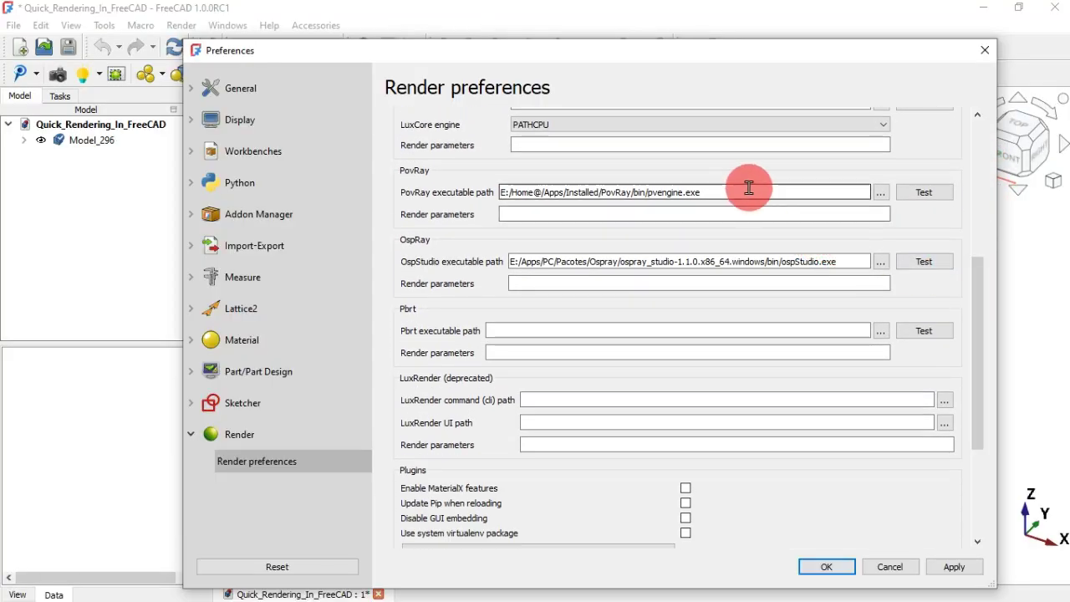
left_click_drag(501, 188, 762, 191)
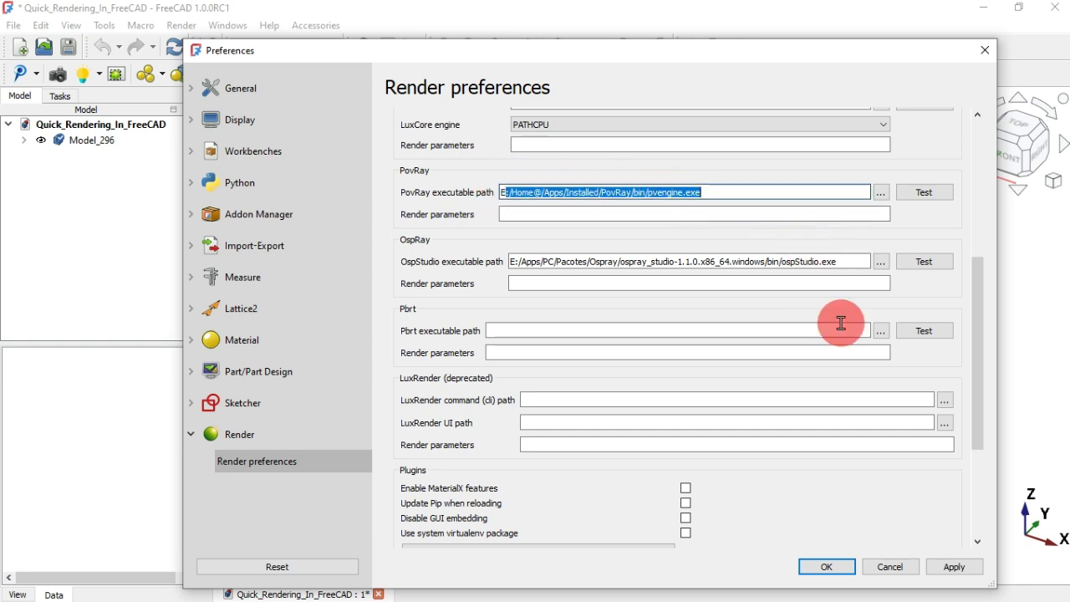
left_click(955, 566)
left_click(825, 566)
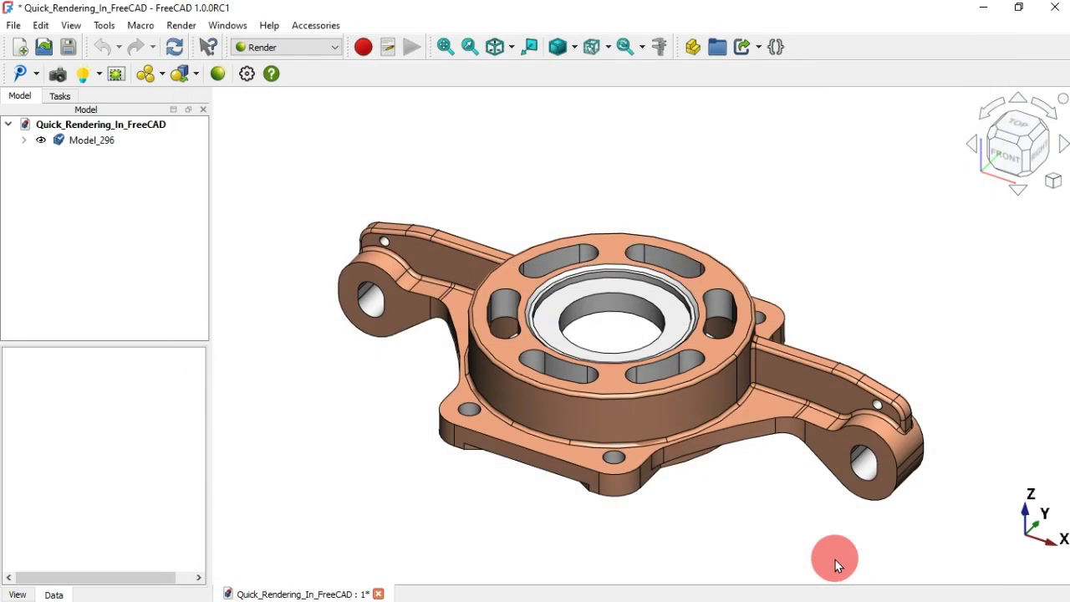
- Orbit the copper bracket to a top-down angle showing its top face and central ring
mouse_move(642, 171)
left_mouse_down()
mouse_move(678, 227)
mouse_move(674, 179)
mouse_move(661, 182)
mouse_move(669, 172)
mouse_move(635, 179)
mouse_move(660, 172)
left_mouse_up()
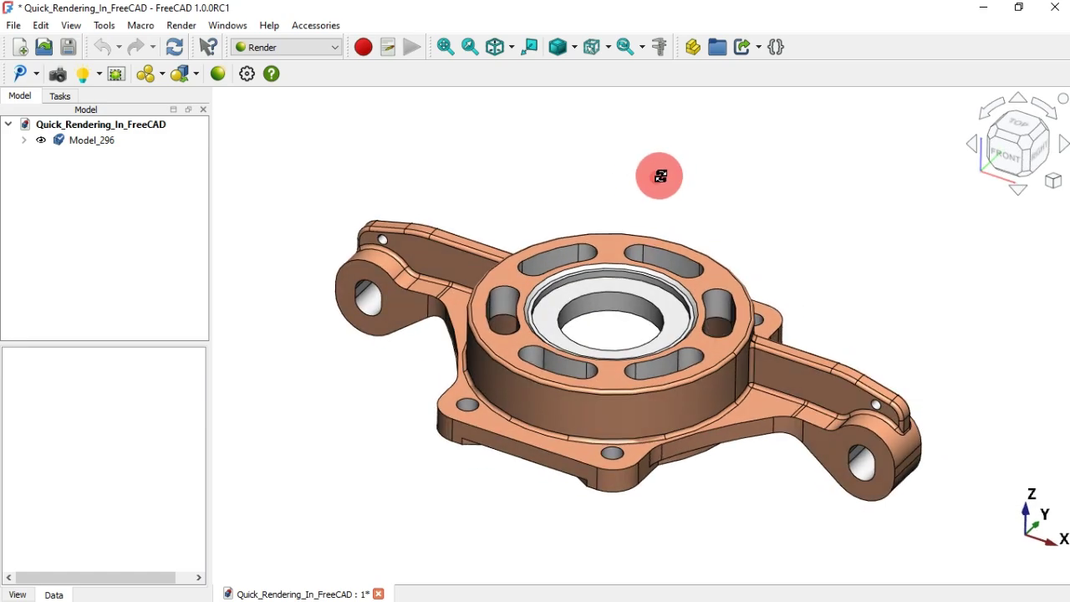
left_click_drag(885, 245, 841, 231)
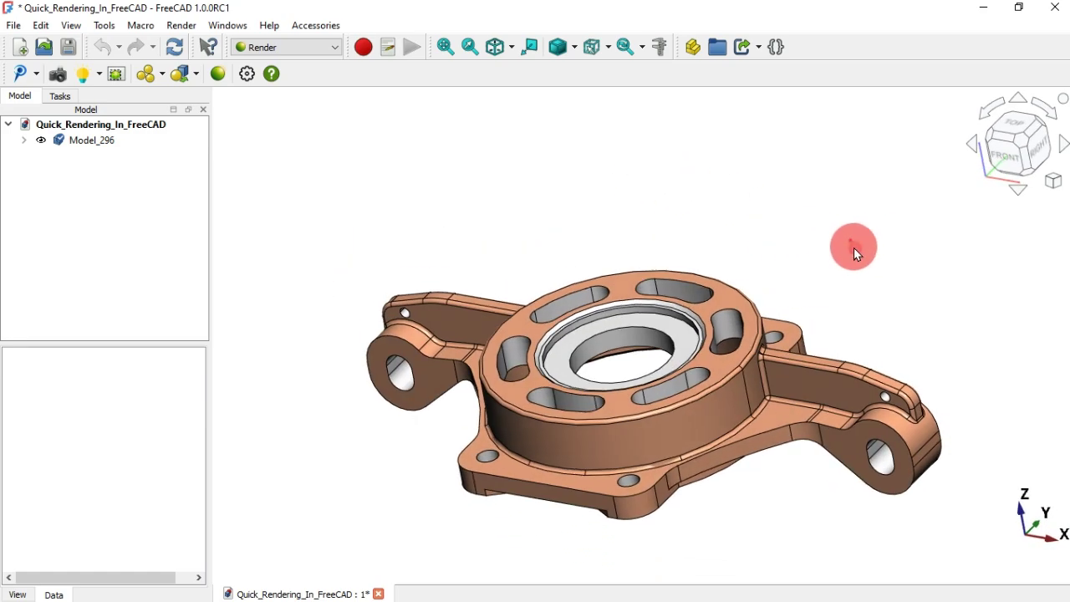
left_click_drag(476, 195, 521, 208)
scroll(691, 172, "down", 3)
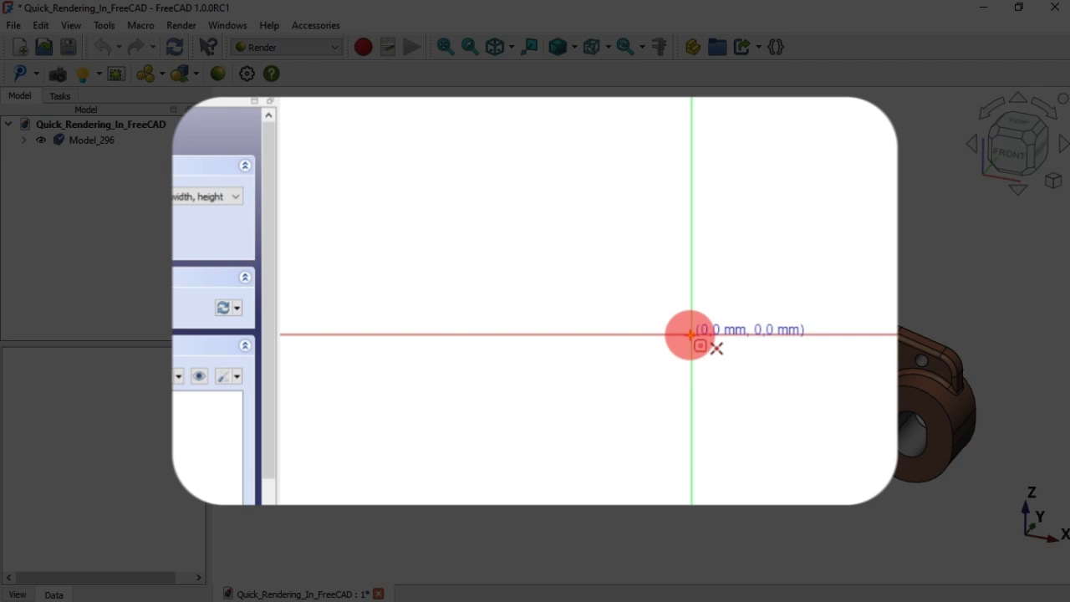
left_click(690, 335)
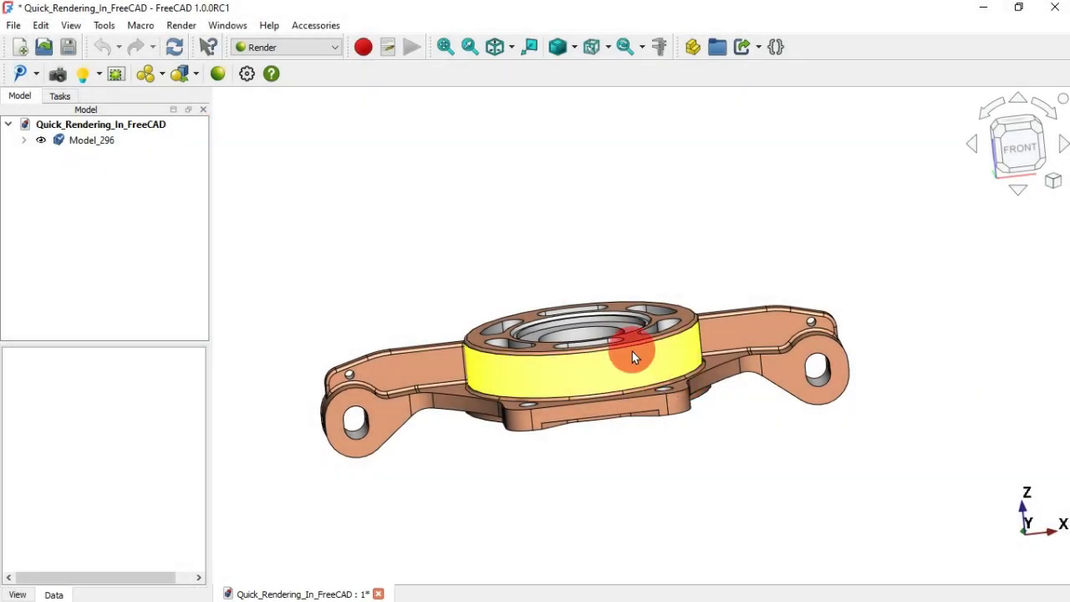
middle_click_drag(631, 351, 590, 254)
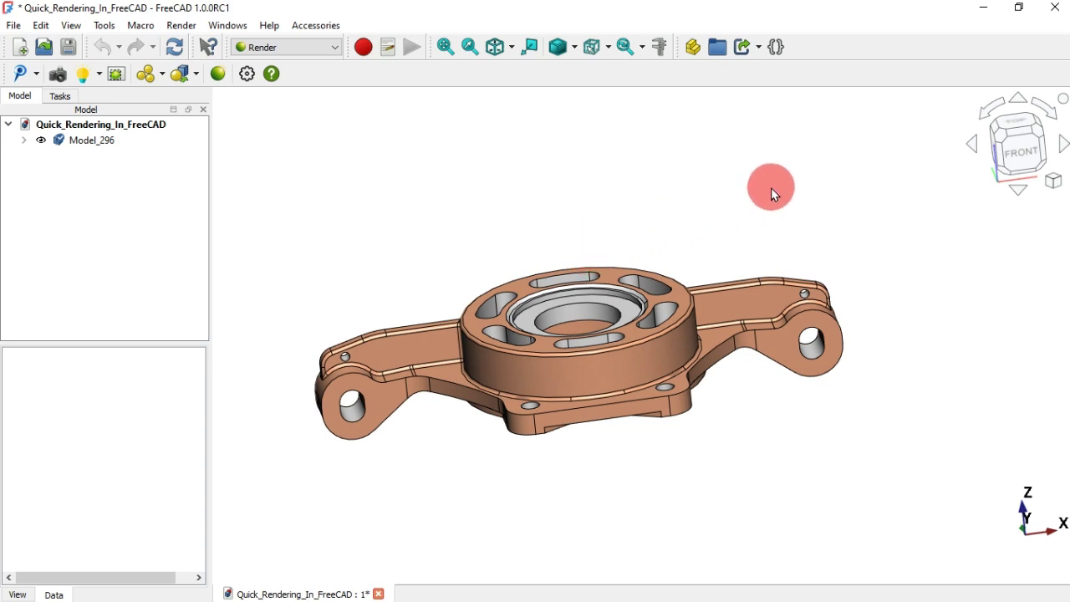
middle_click_drag(770, 187, 764, 219)
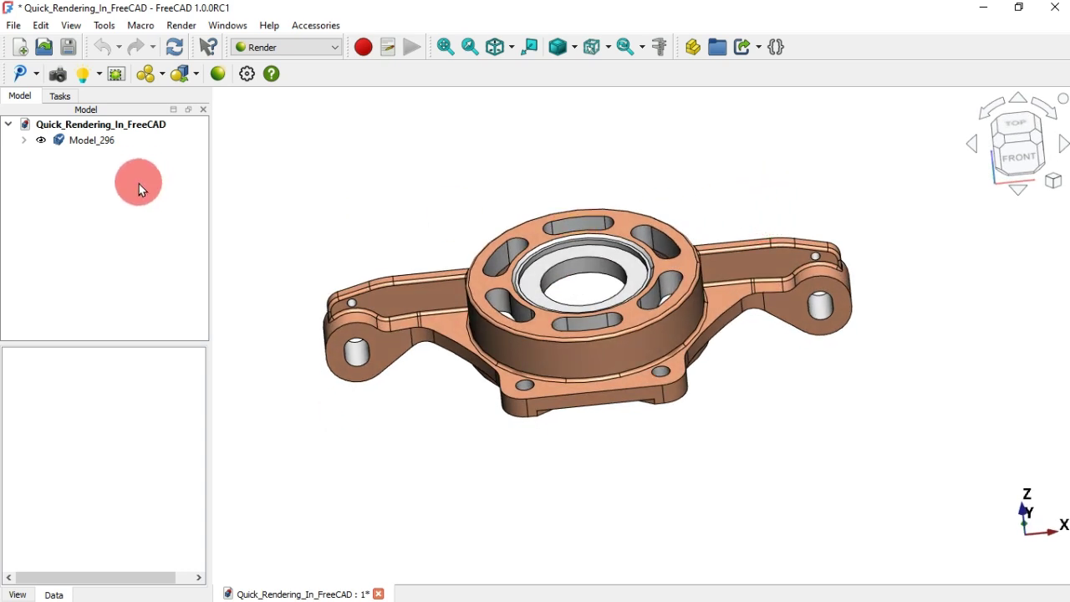
- In the Part workbench, make a simple copy of the Model_296 bracket
left_click(107, 142)
left_click(23, 139)
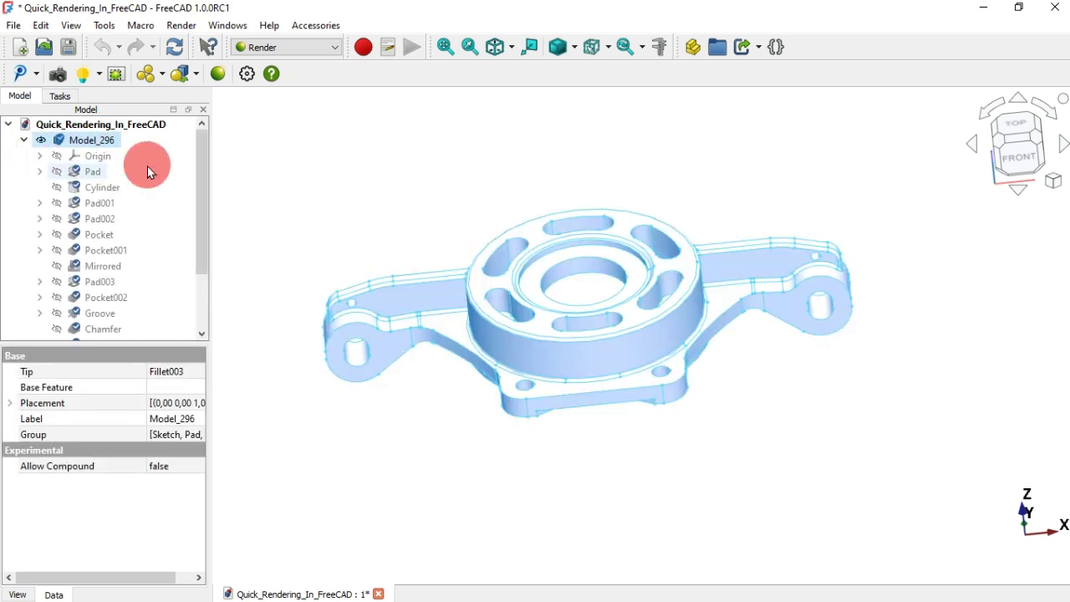
left_click_drag(196, 166, 114, 145)
left_click(293, 47)
left_click(276, 132)
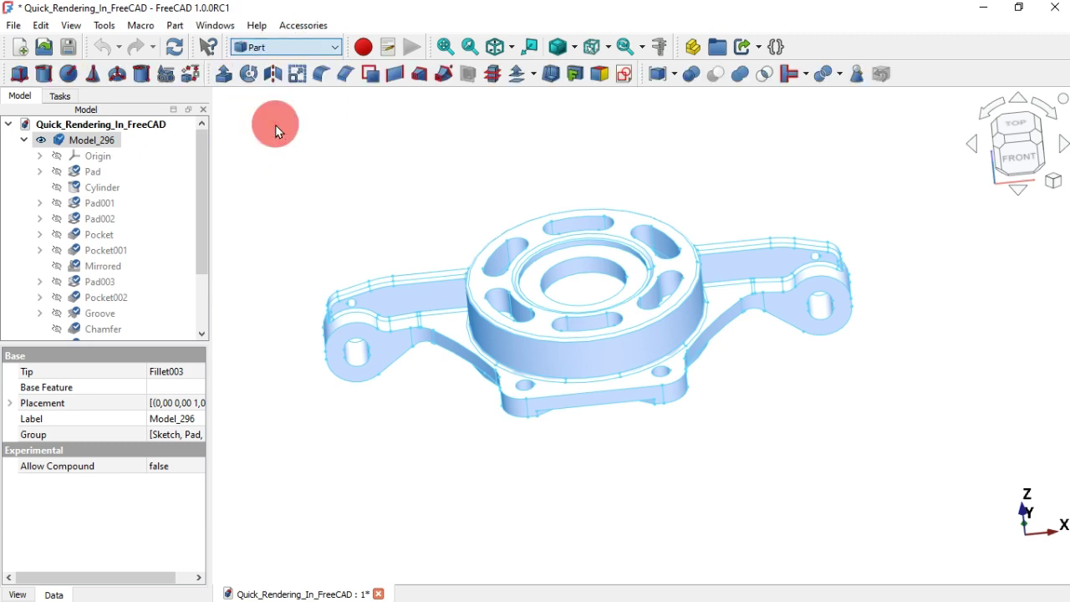
left_click(174, 25)
mouse_move(251, 203)
left_click(431, 203)
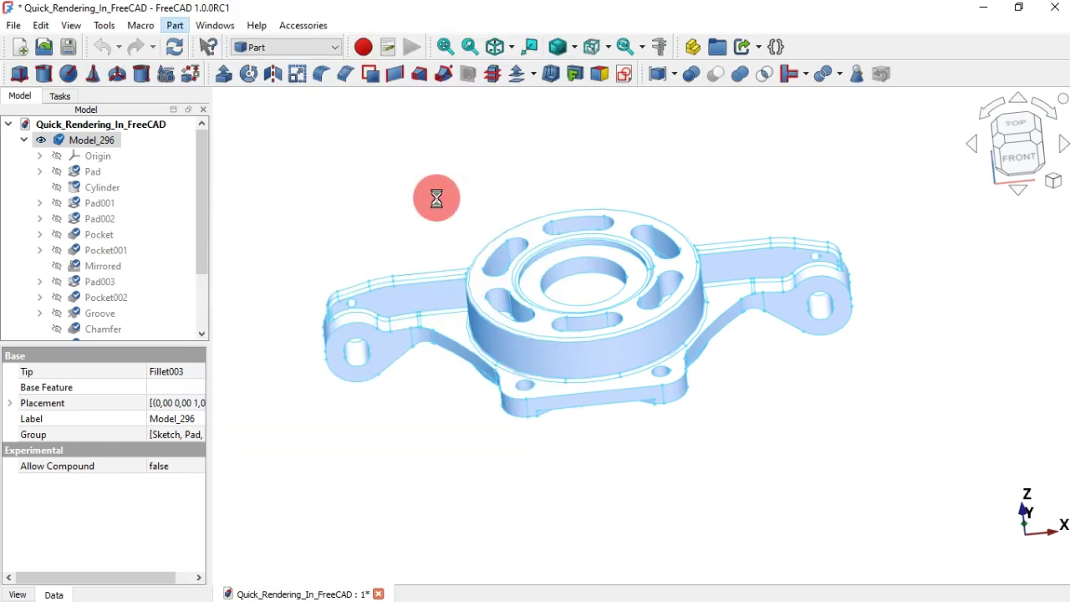
key("0")
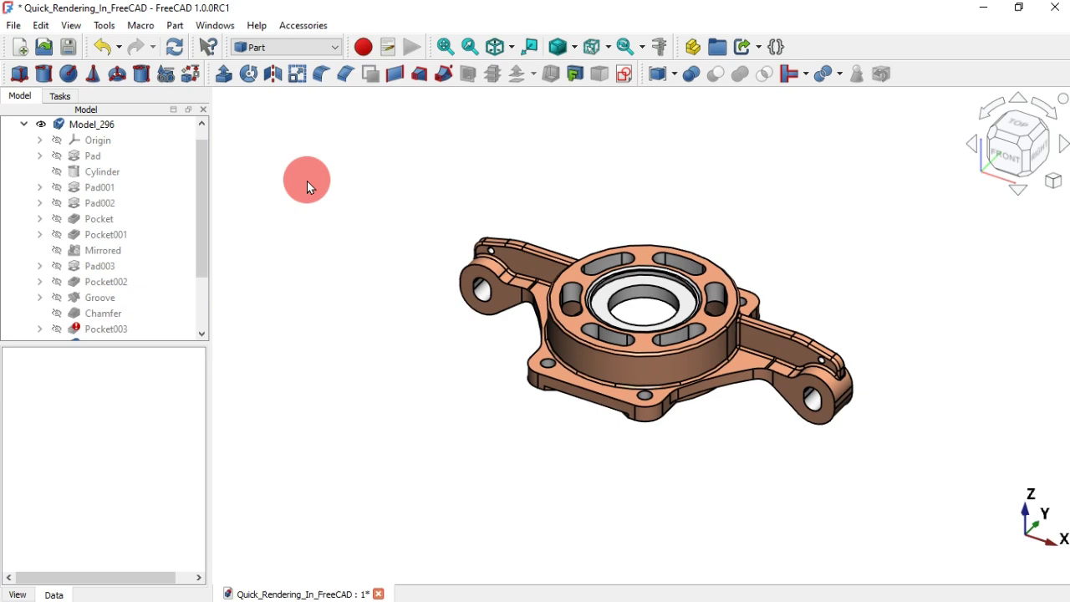
left_click_drag(201, 213, 213, 134)
- Delete the original Model_296 body, keeping its copy Model_297 selected
left_click(24, 139)
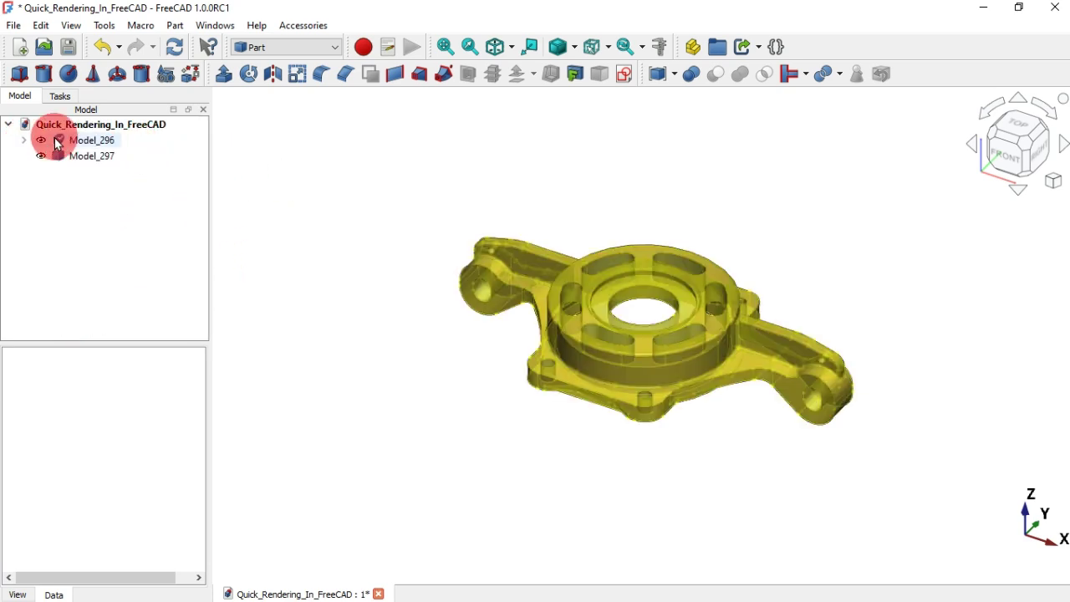
left_click(105, 142)
right_click(110, 144)
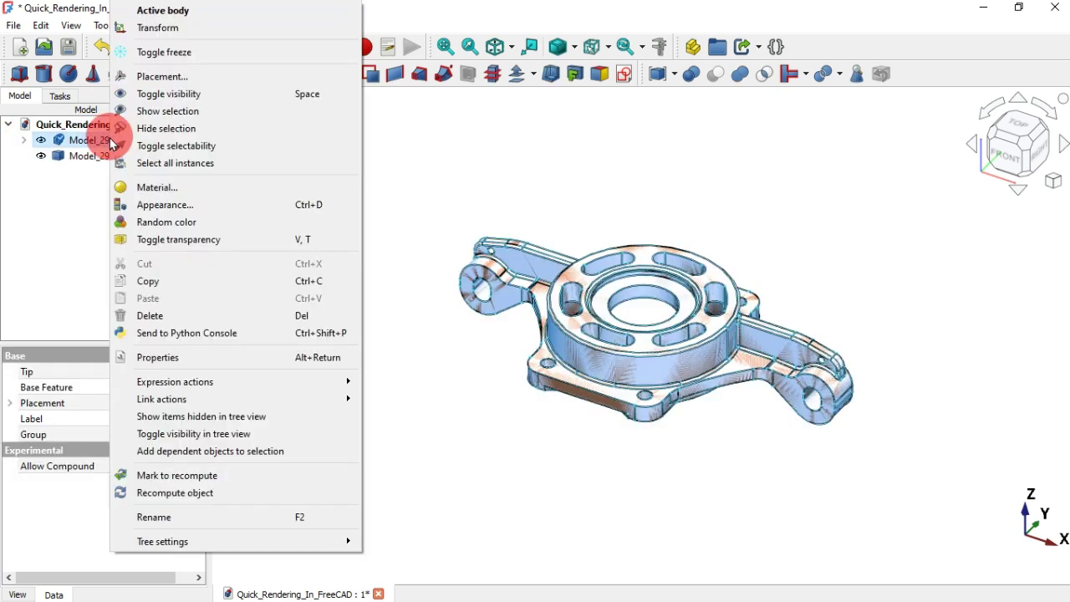
left_click(199, 314)
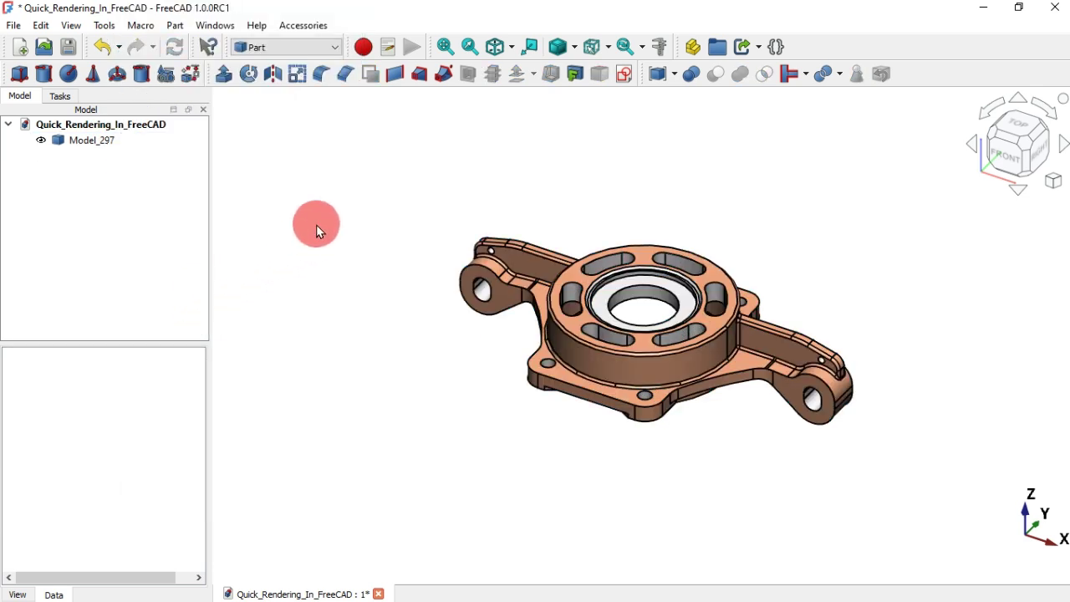
left_click(109, 139)
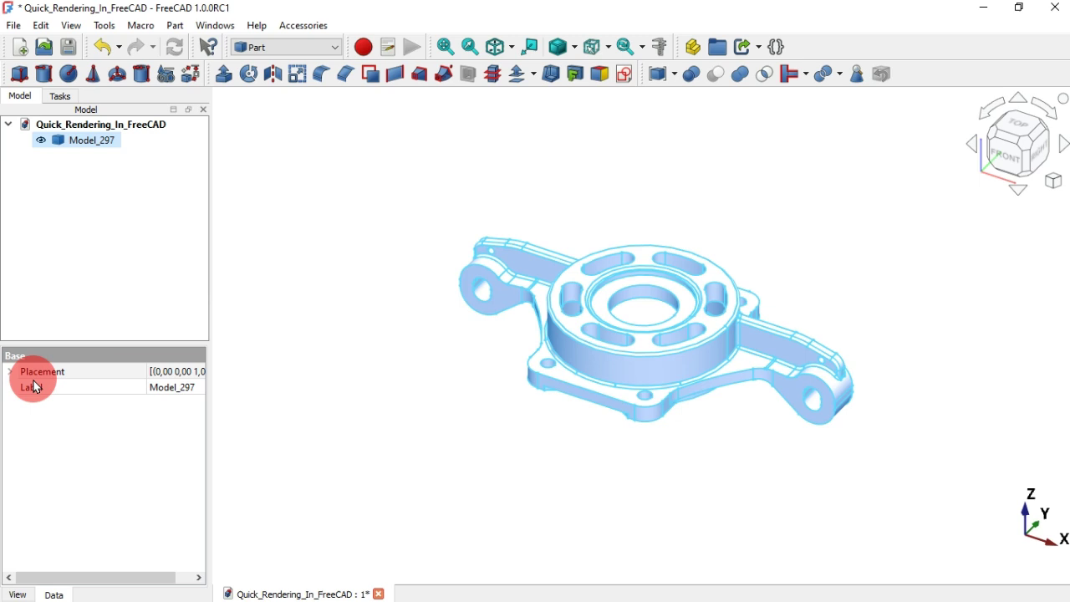
middle_click_drag(213, 261, 242, 260)
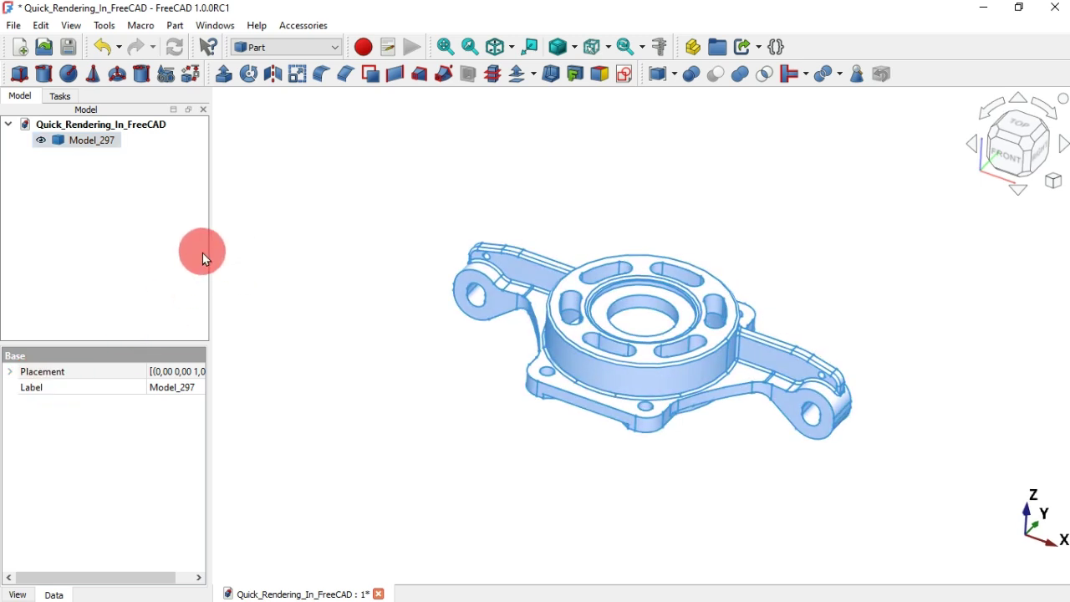
- Set Model_297's Line Width and Point Size to 1,0 in its View properties
left_click_drag(210, 251, 278, 251)
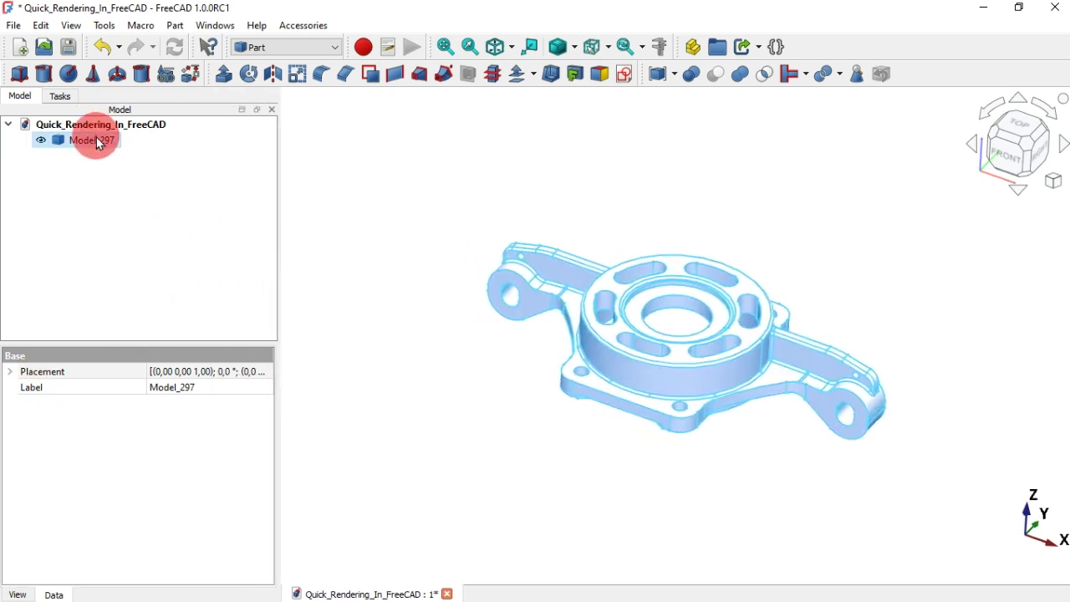
left_click(17, 594)
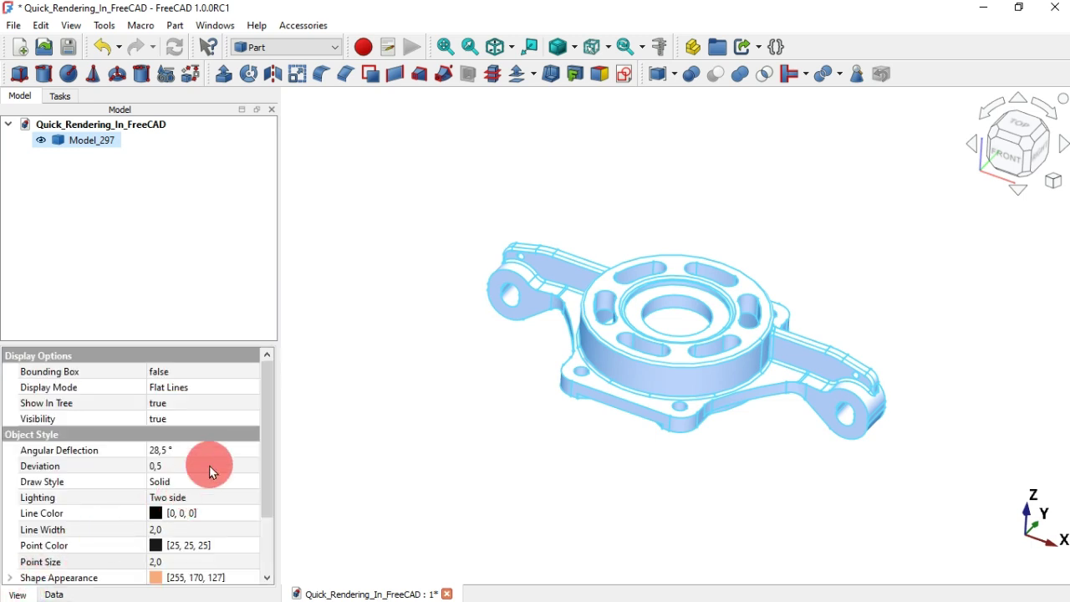
left_click(214, 514)
key("Down")
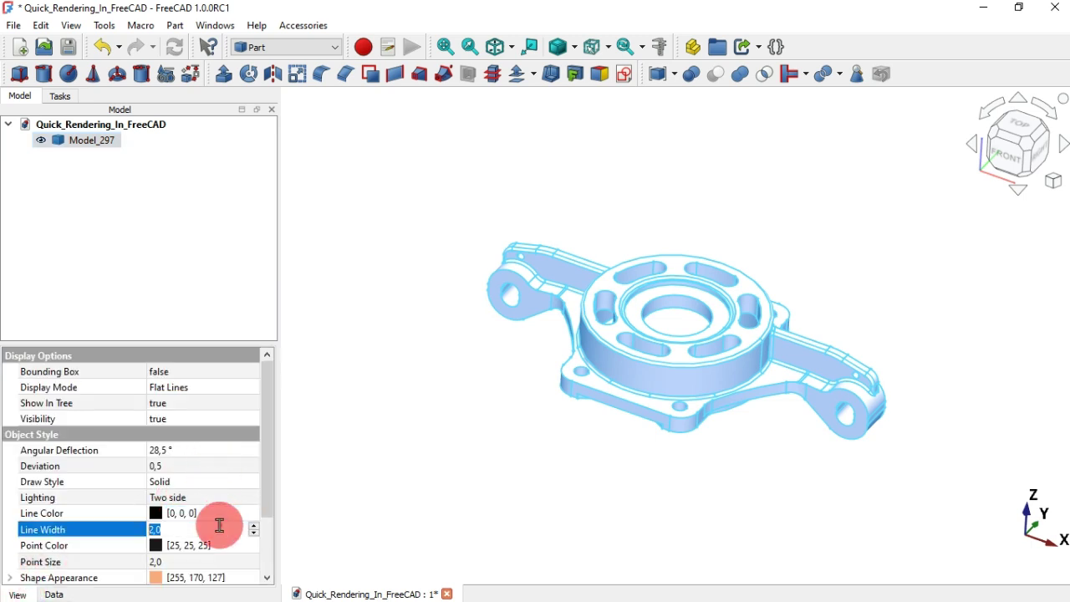
type("1")
left_click(216, 550)
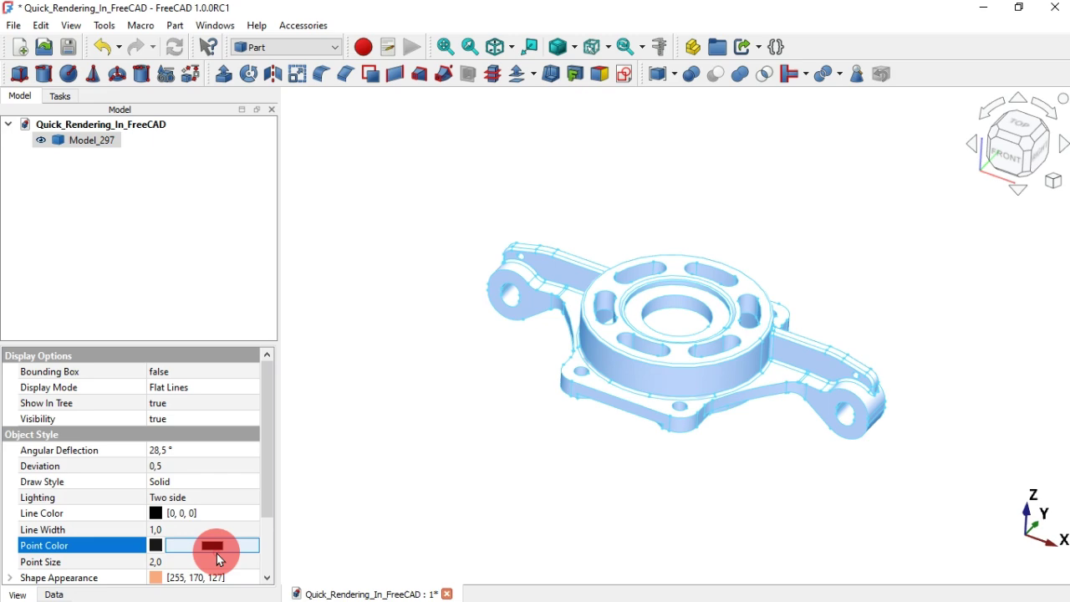
left_click(221, 560)
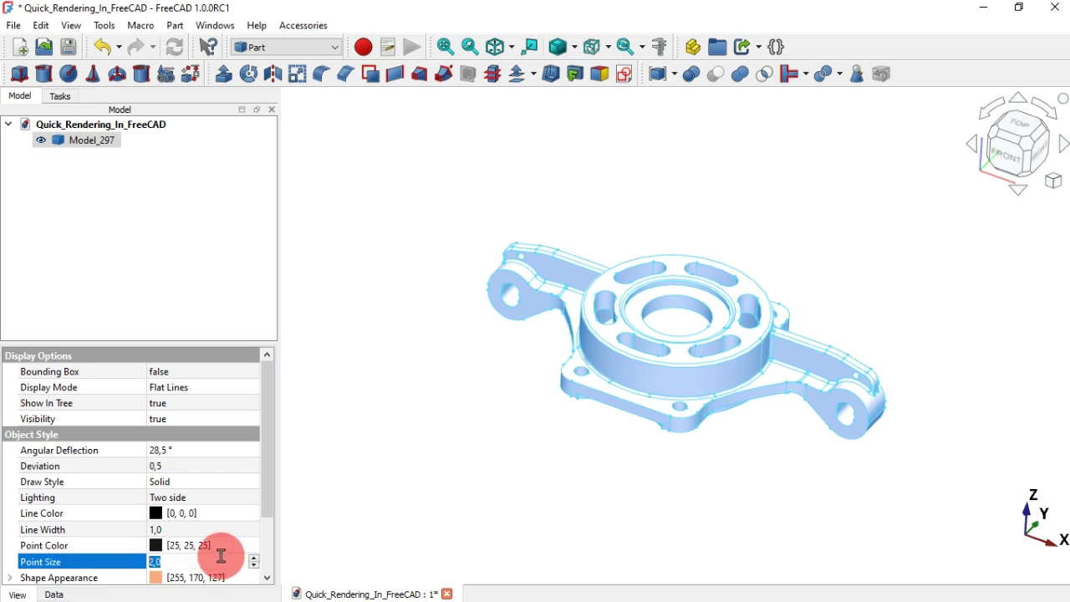
left_click(119, 234)
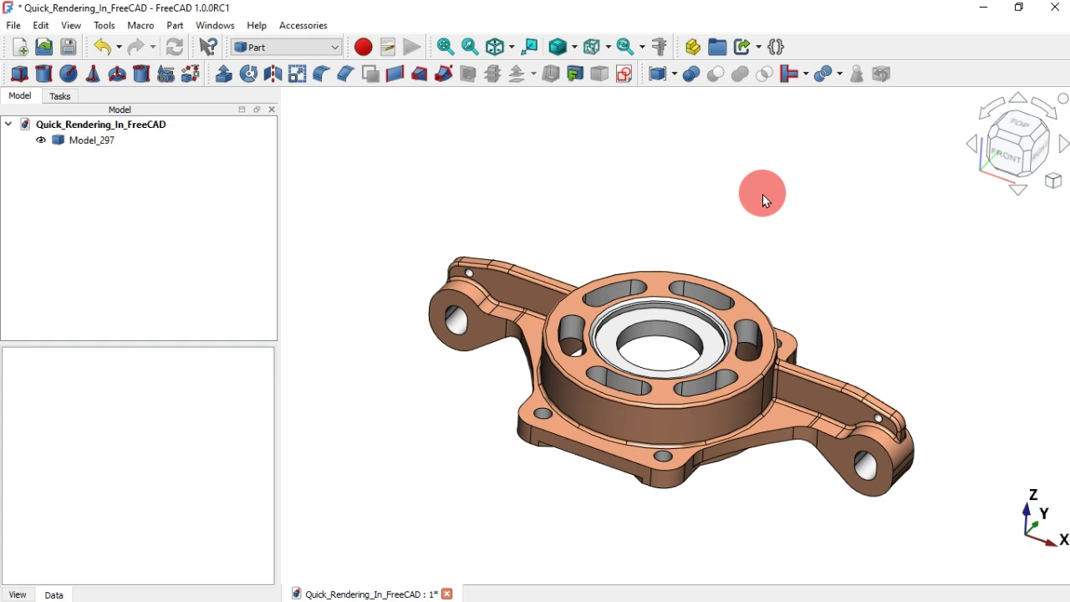
middle_click_drag(741, 217, 704, 173)
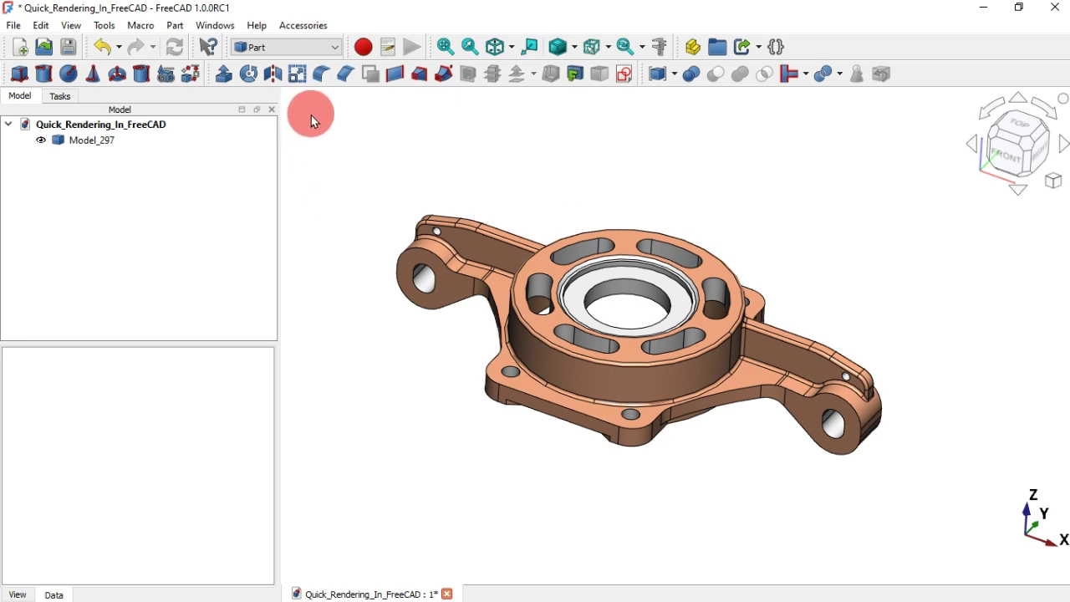
- In the Render workbench, create a Povray Project from the povray_sunlight.pov template
left_click(307, 46)
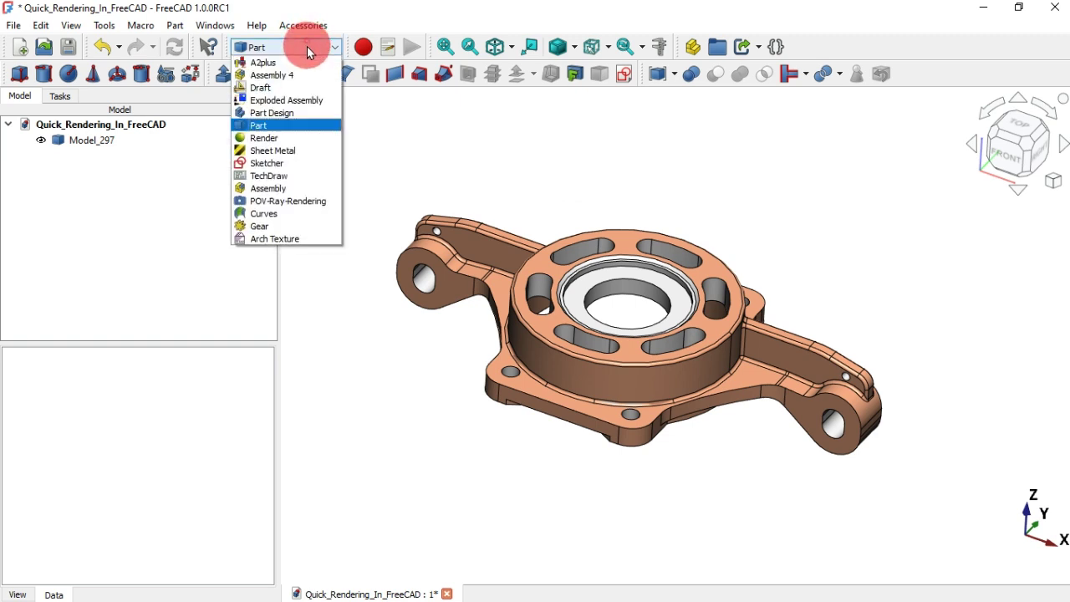
left_click(276, 137)
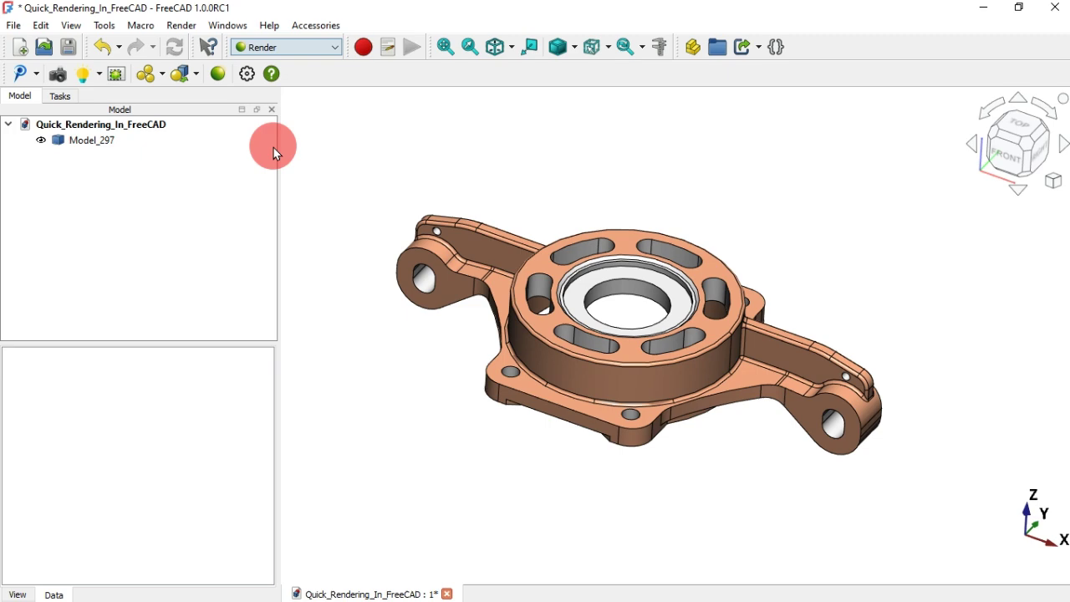
left_click(36, 75)
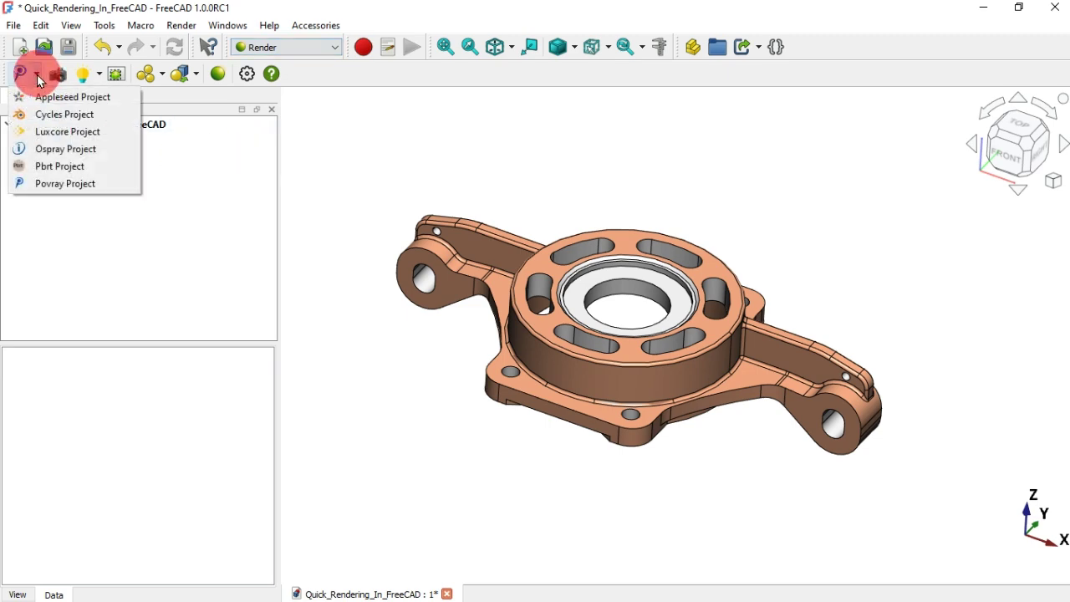
left_click(43, 184)
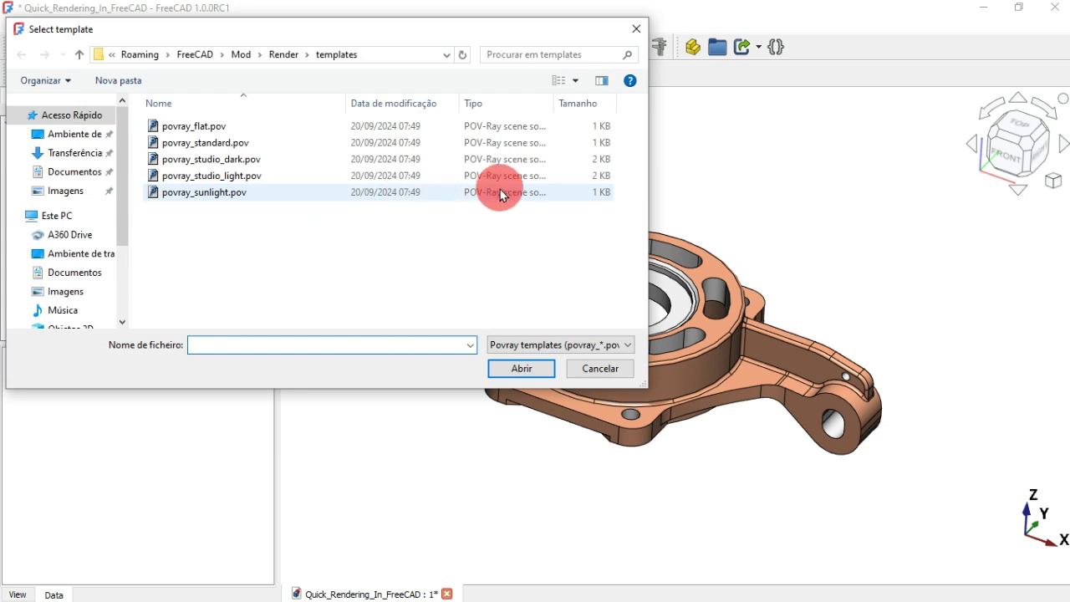
left_click(401, 197)
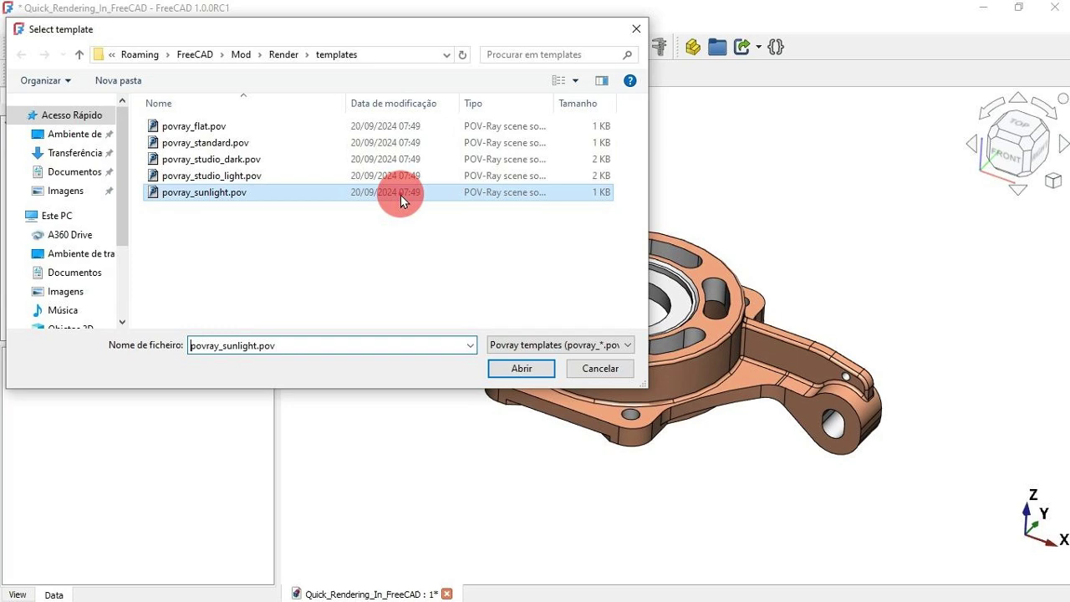
double_click(400, 193)
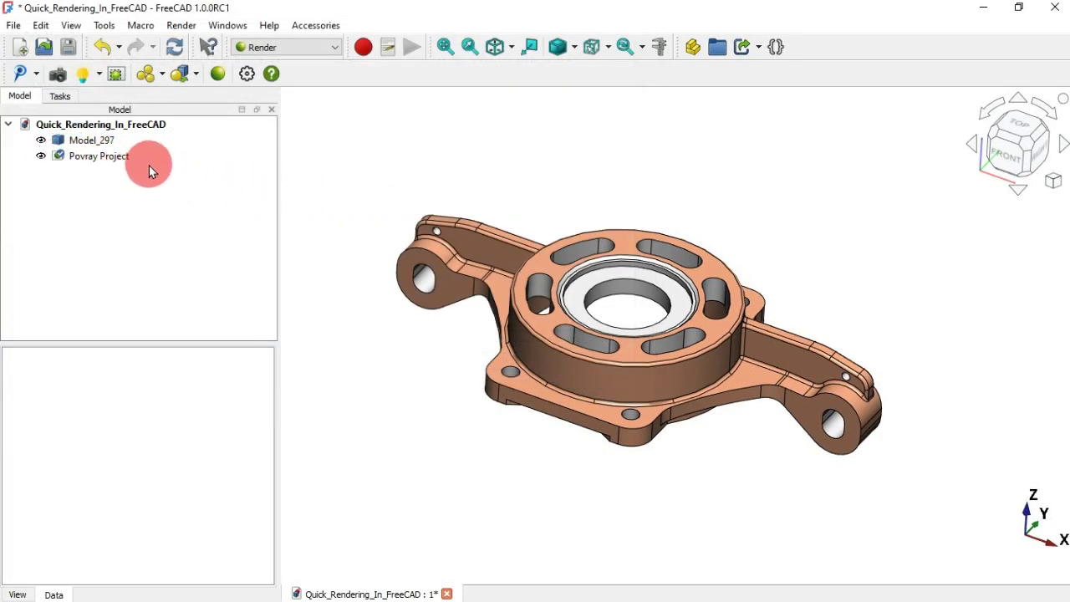
- Add Model_297 to the Povray Project and switch the view to Perspective
left_click(99, 157)
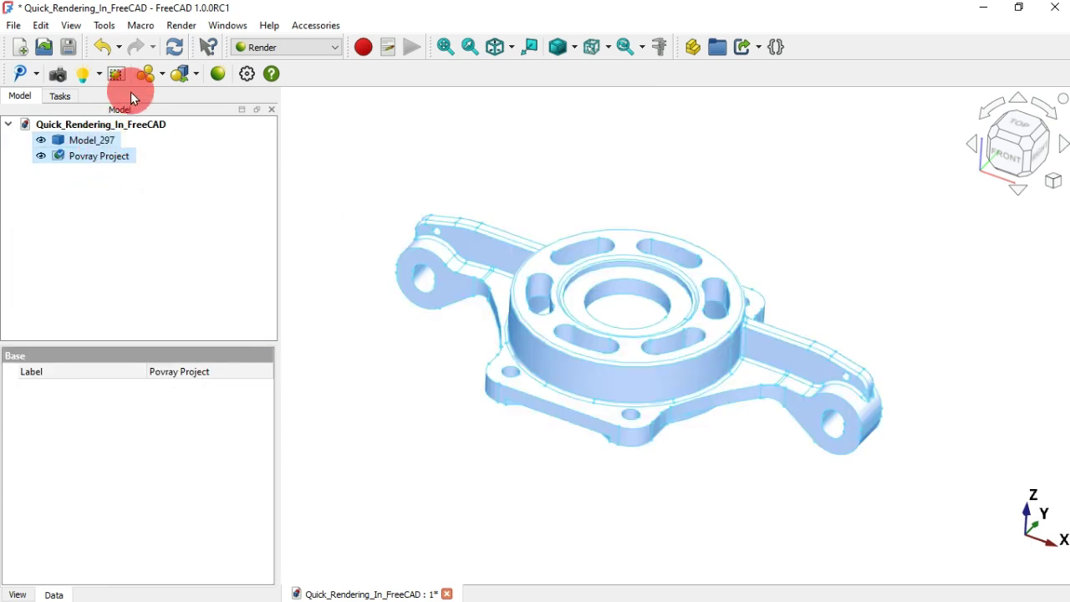
left_click(134, 216)
left_click(24, 156)
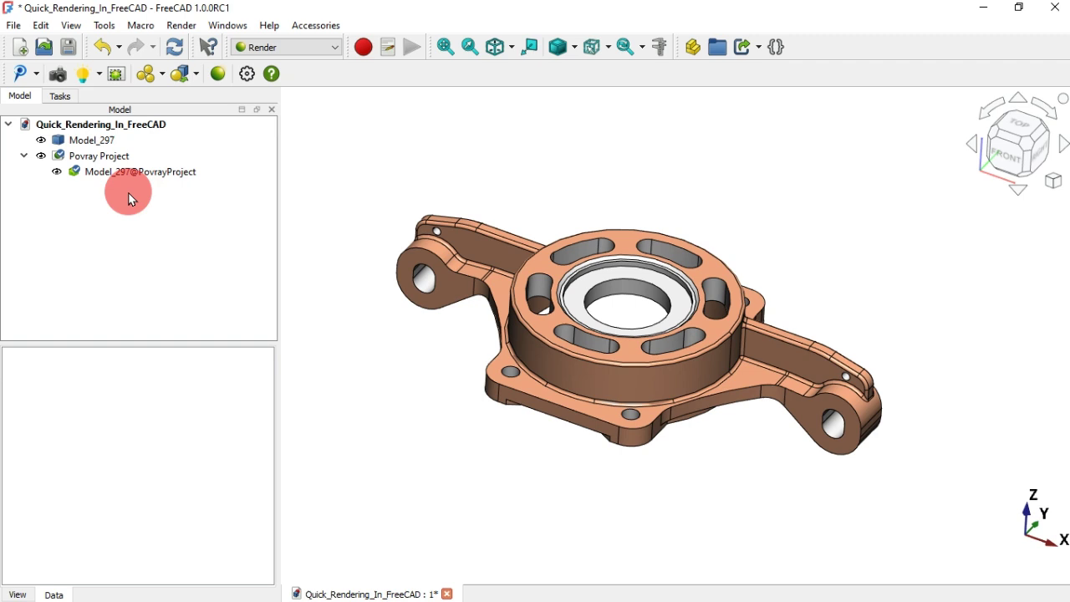
left_click(1055, 182)
left_click(964, 208)
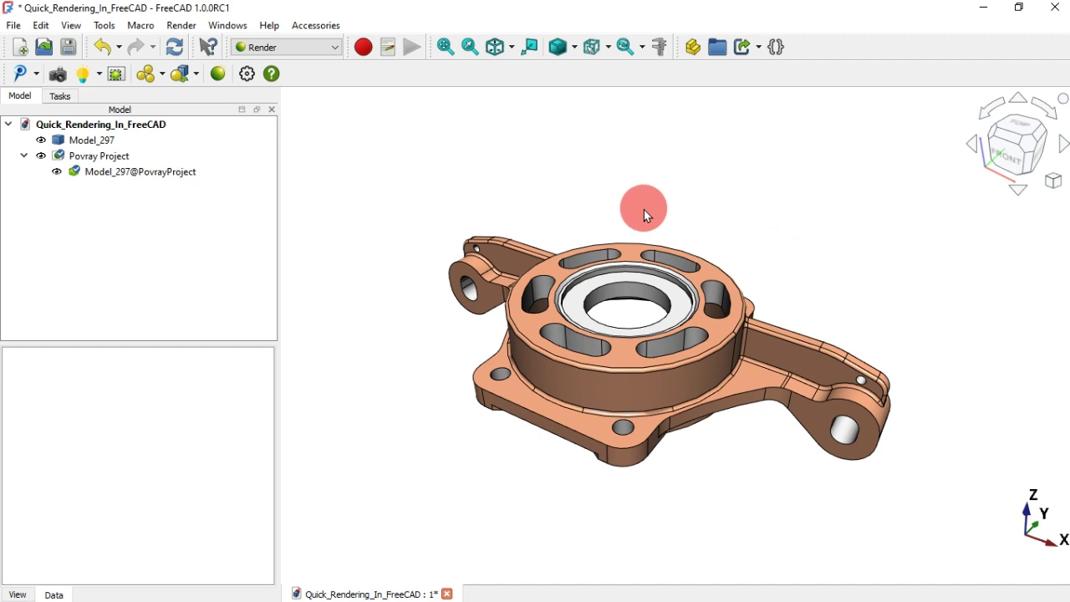
left_click(107, 160)
- Review the bracket render preview, then close it and POV-Ray for Windows
left_click(234, 77)
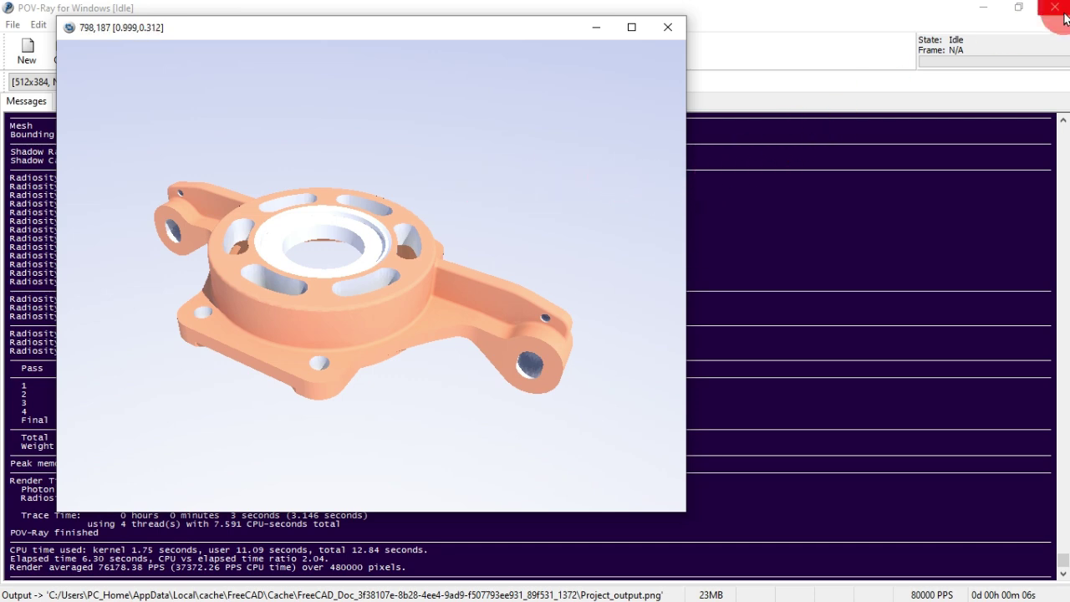
left_click_drag(324, 32, 489, 88)
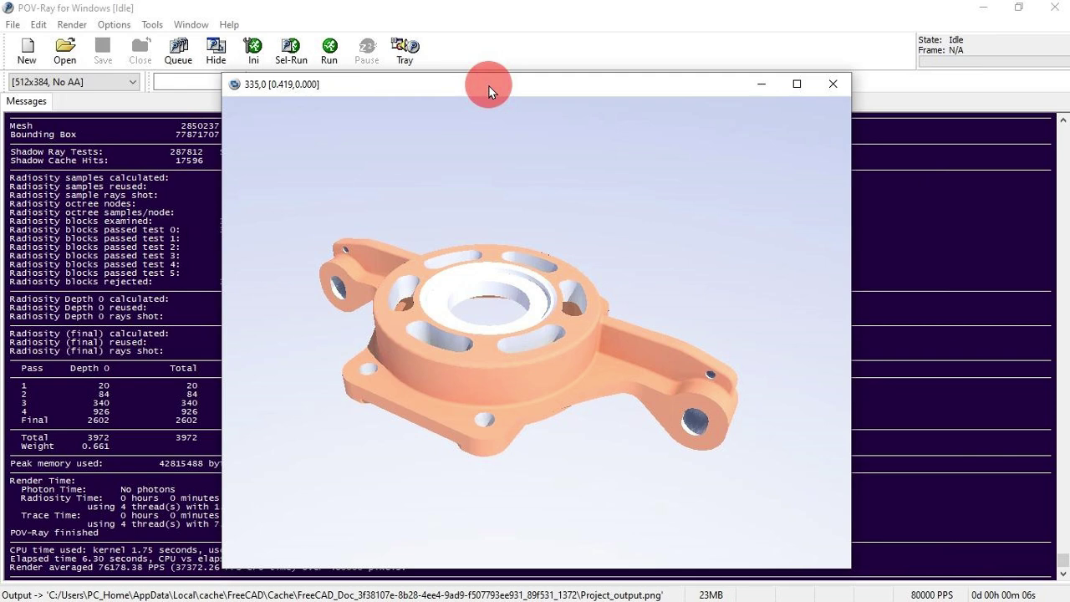
left_click_drag(489, 88, 453, 44)
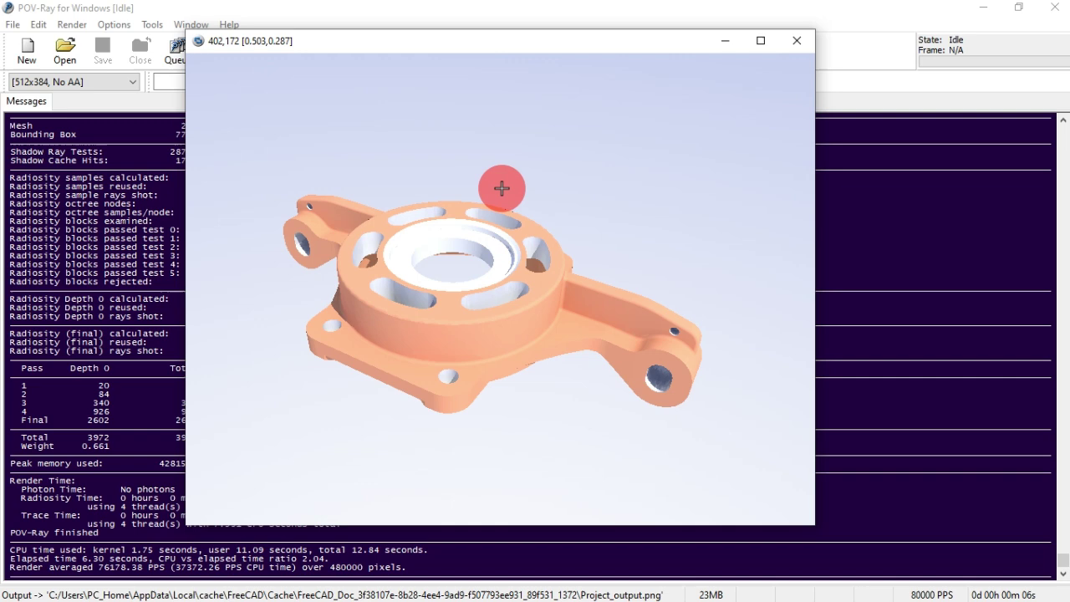
left_click(797, 44)
left_click(1055, 7)
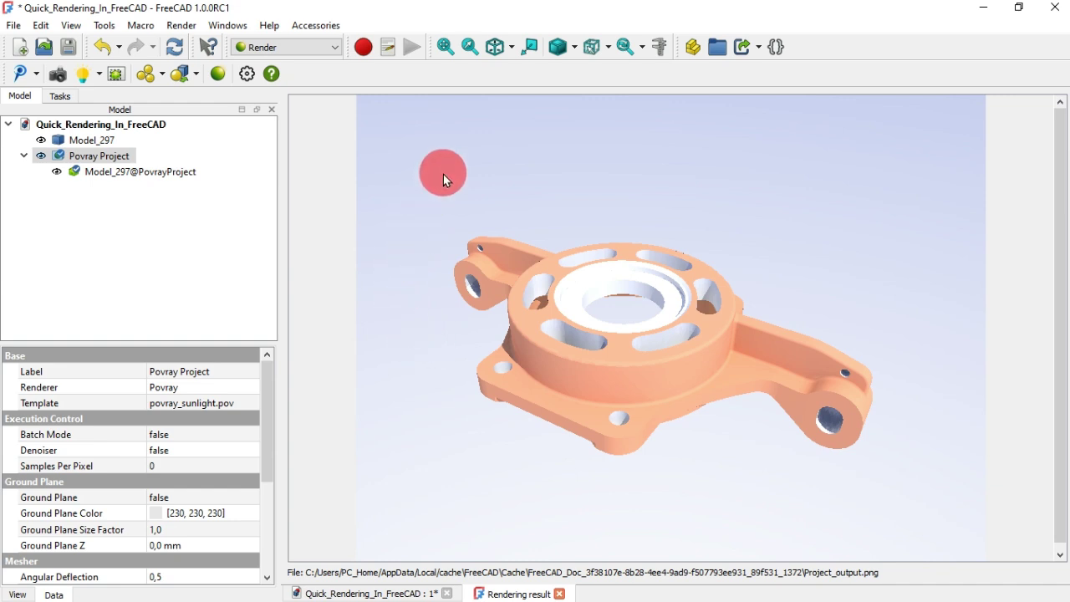
- Save the rendered image as Image1 in Desktop > Quick rendering > Rendered images
right_click(499, 173)
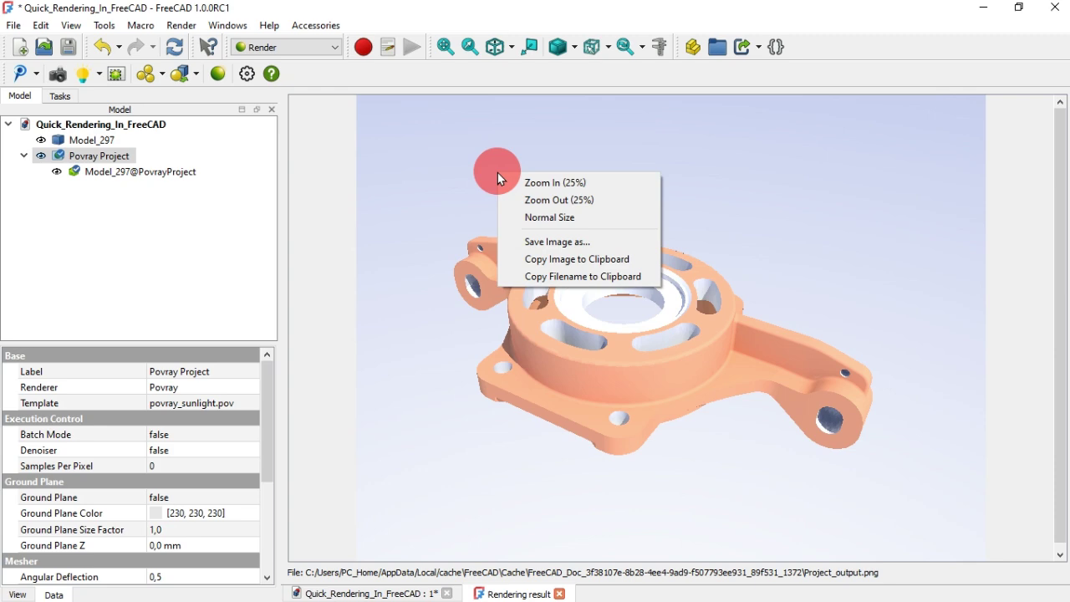
left_click(543, 242)
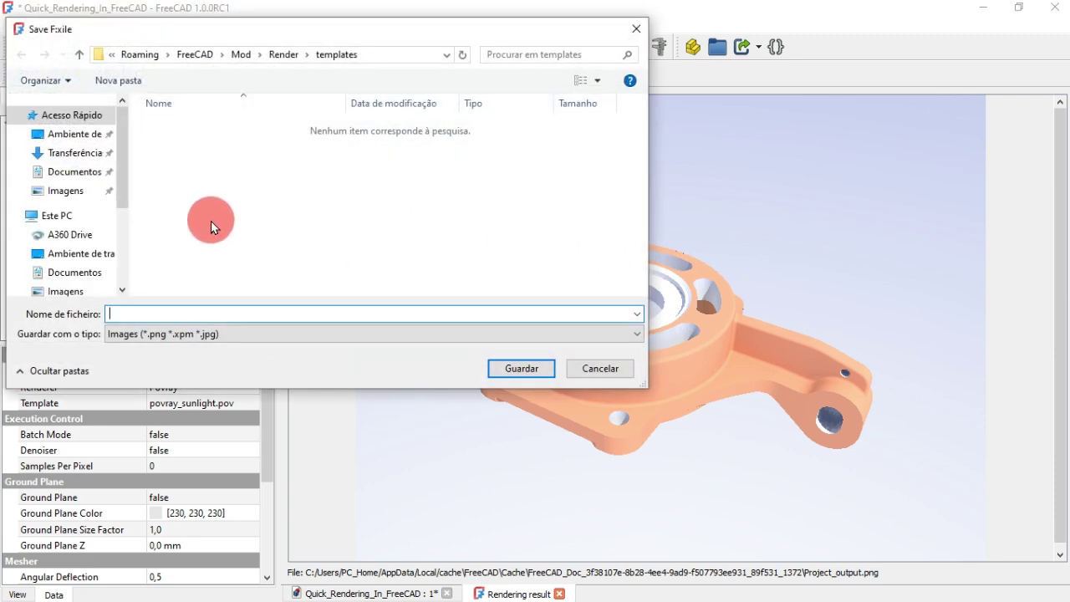
left_click(74, 133)
double_click(203, 208)
double_click(257, 189)
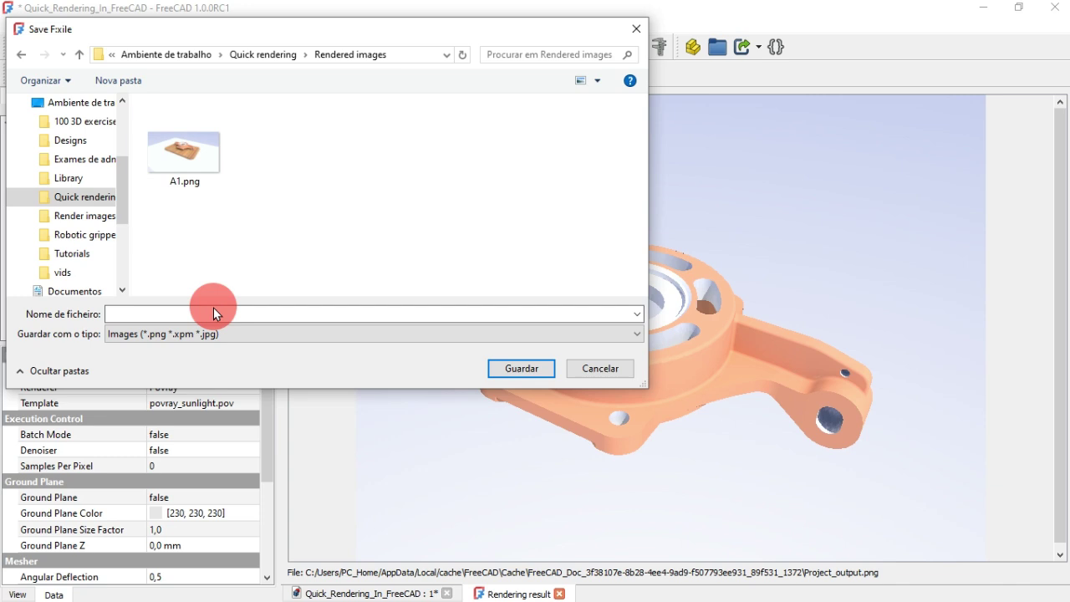
left_click(214, 311)
type("Image1")
key("Return")
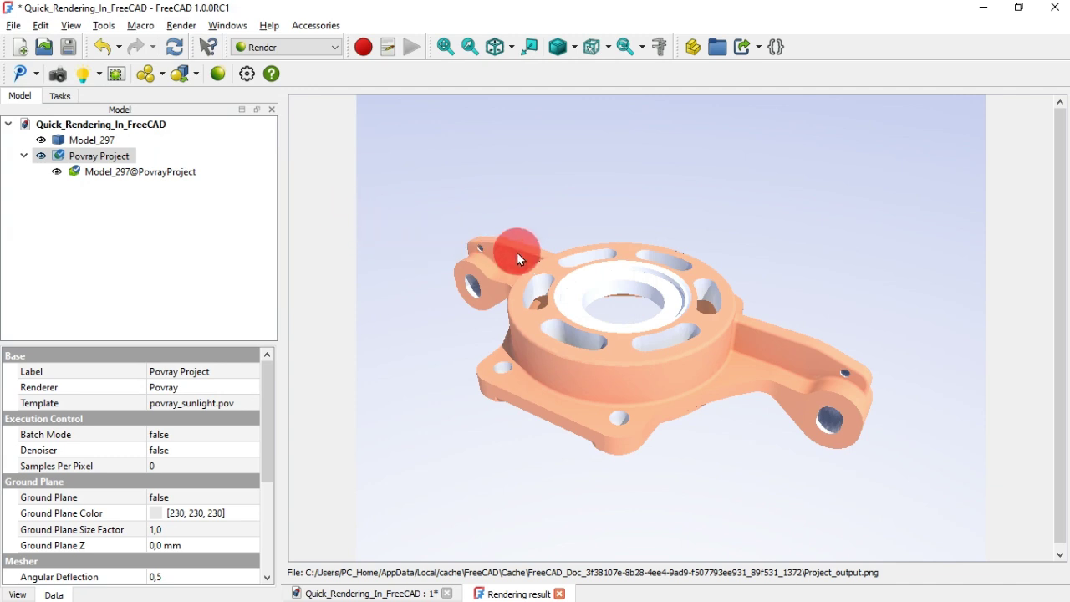
- Leave the rendering result and view the Model_297 bracket orthographically from several angles
left_click(560, 593)
left_click(506, 446)
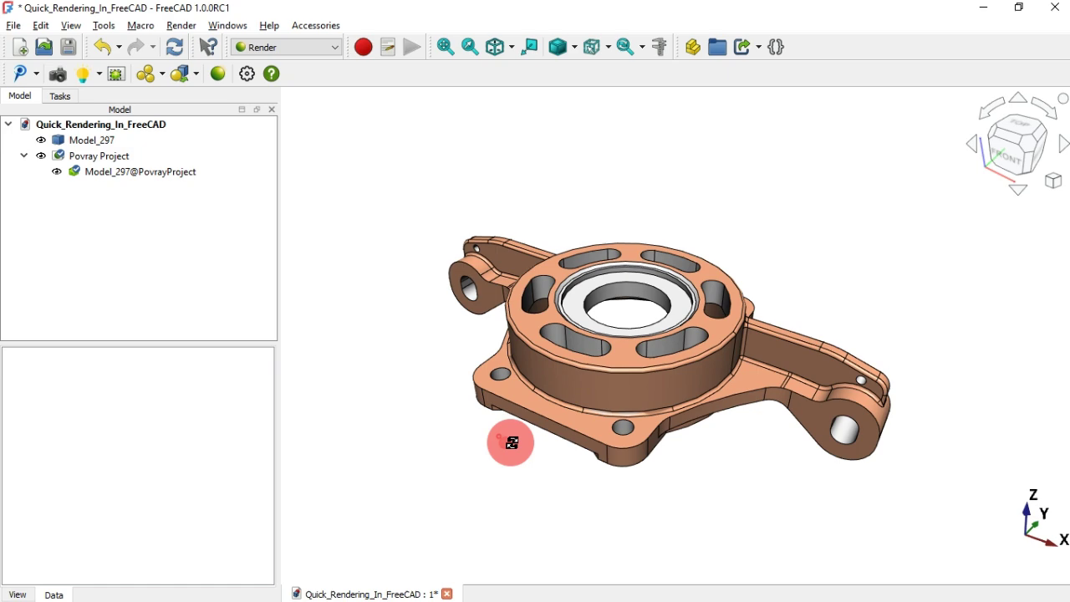
left_click_drag(508, 440, 540, 423)
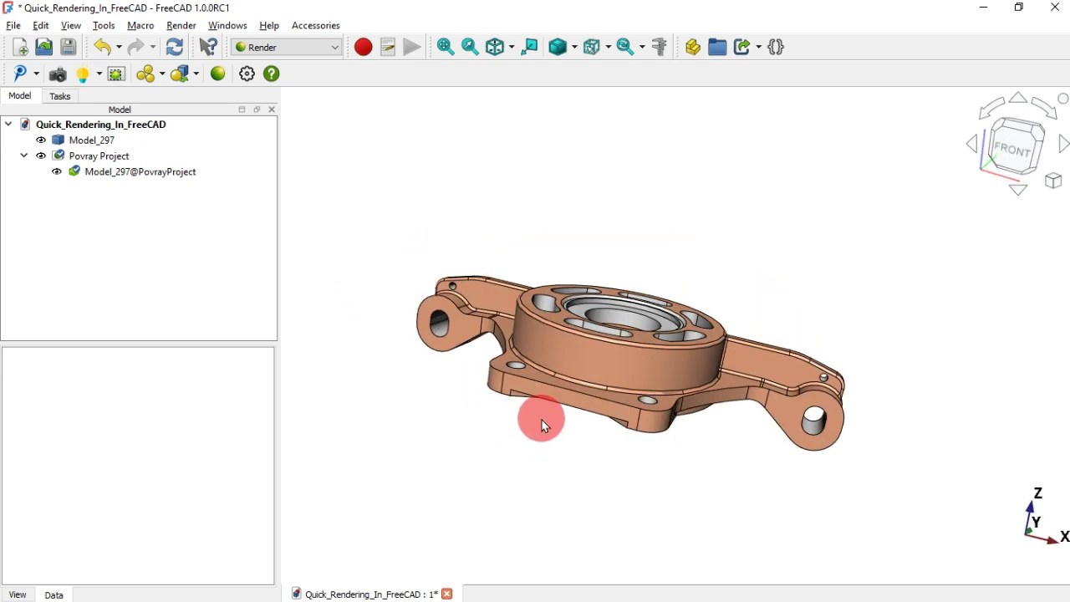
left_click(1053, 185)
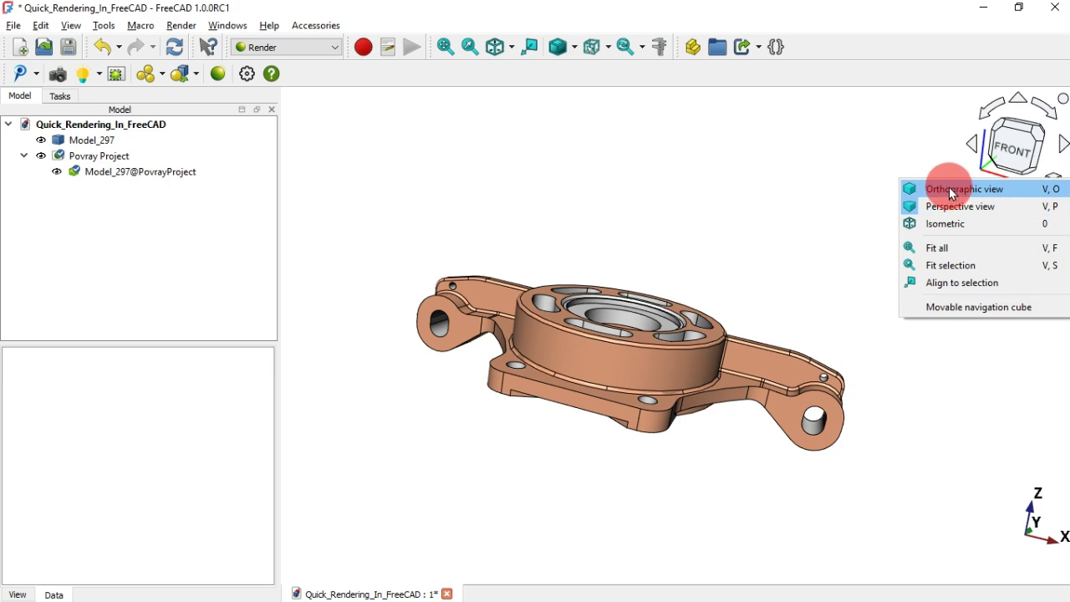
left_click(947, 188)
mouse_move(813, 211)
left_mouse_down()
mouse_move(649, 277)
mouse_move(566, 278)
mouse_move(500, 303)
mouse_move(616, 334)
mouse_move(707, 411)
mouse_move(728, 354)
mouse_move(714, 365)
mouse_move(755, 296)
left_mouse_up()
left_click_drag(855, 234, 831, 243)
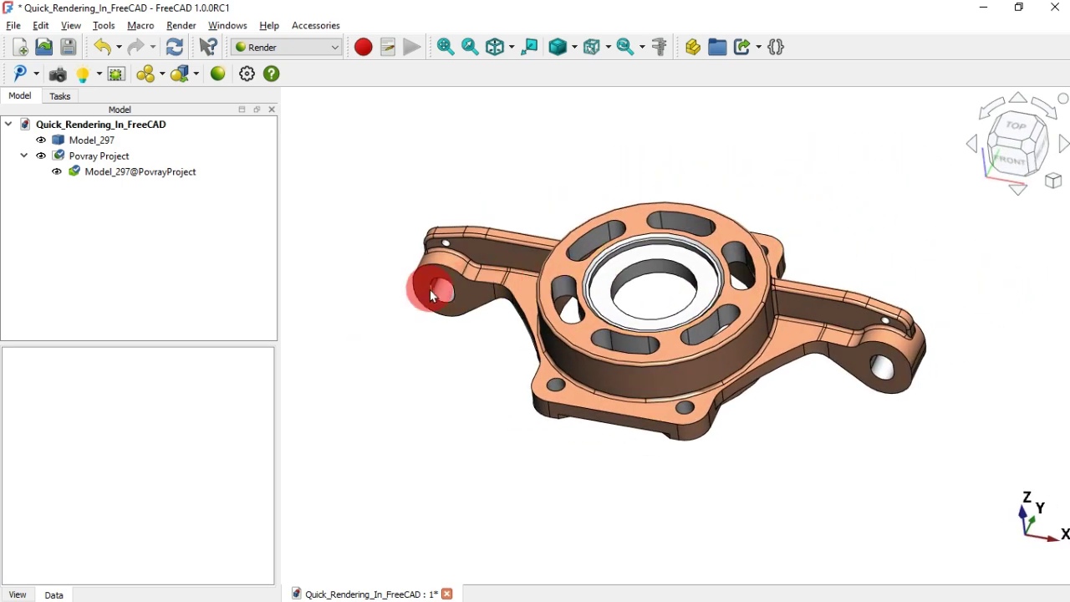
left_click_drag(432, 337, 709, 219)
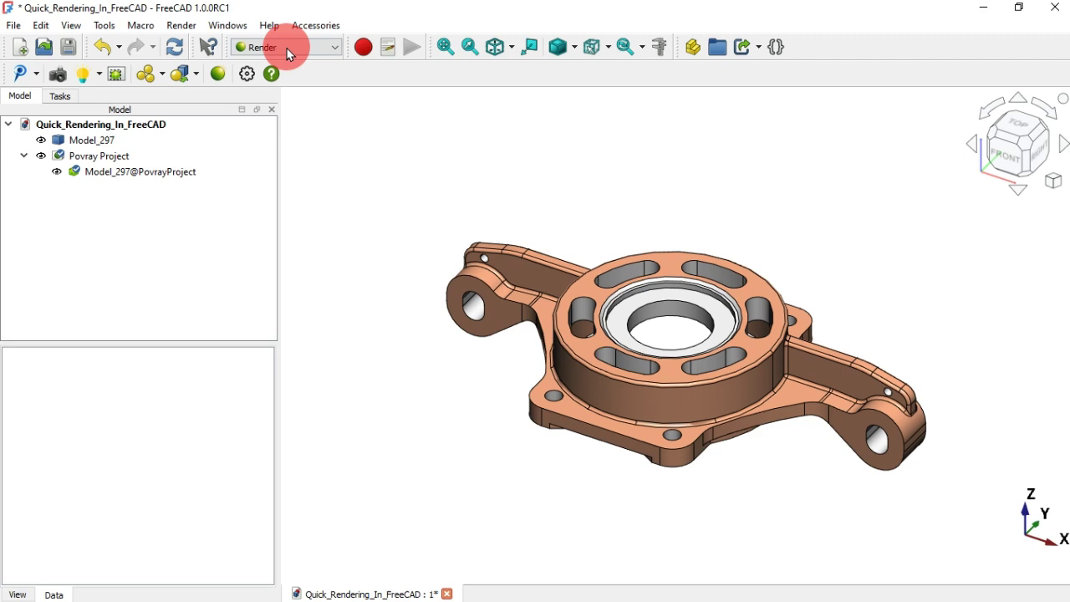
- Switch to Part Design and start a sketch on the XY plane of a new Body
left_click(288, 49)
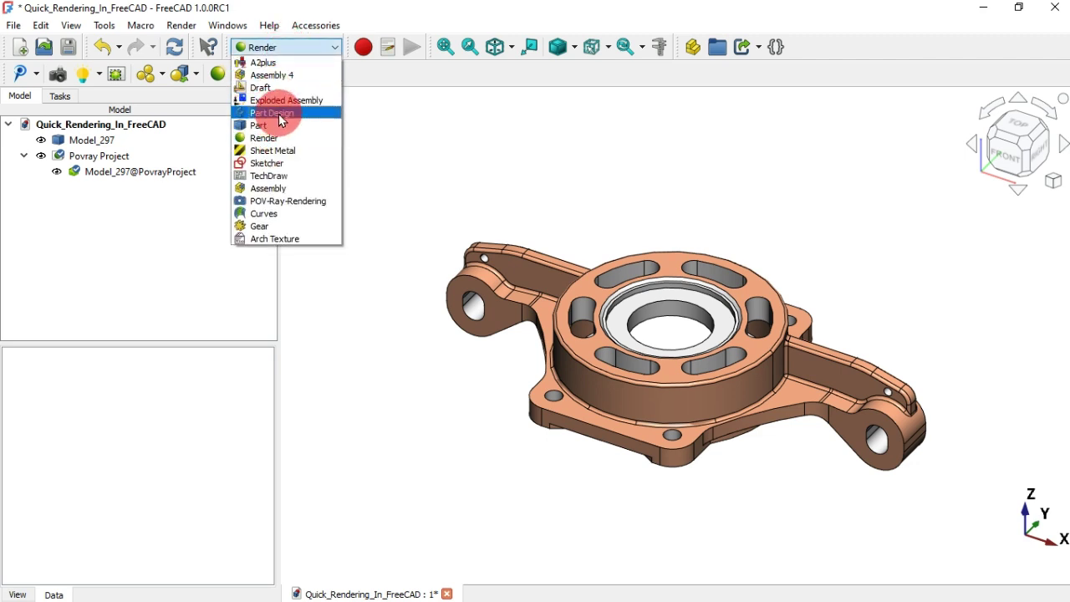
left_click(271, 104)
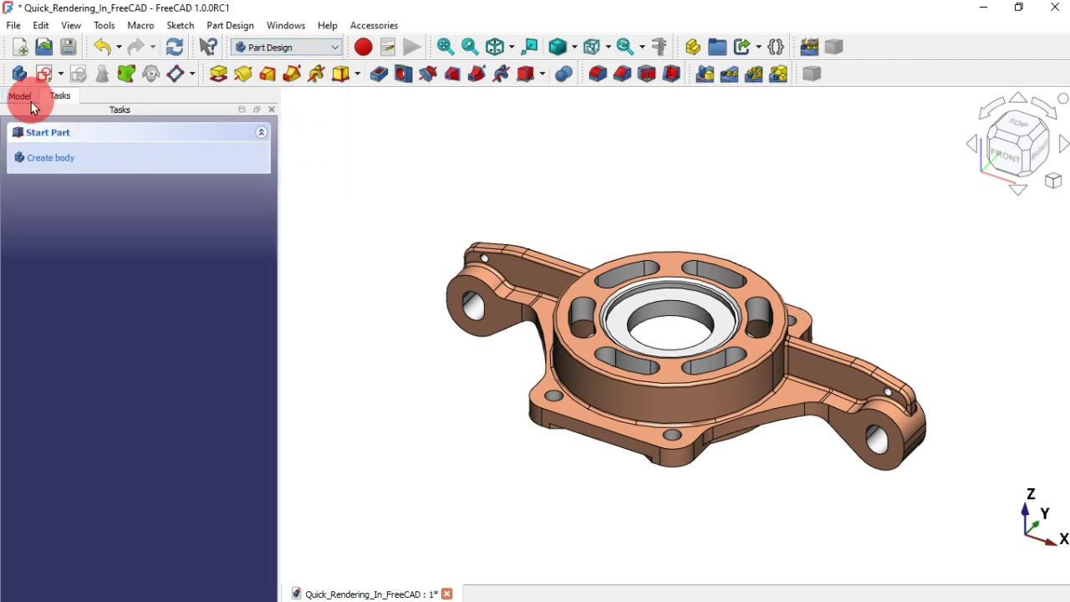
left_click(22, 96)
left_click(19, 73)
left_click(43, 73)
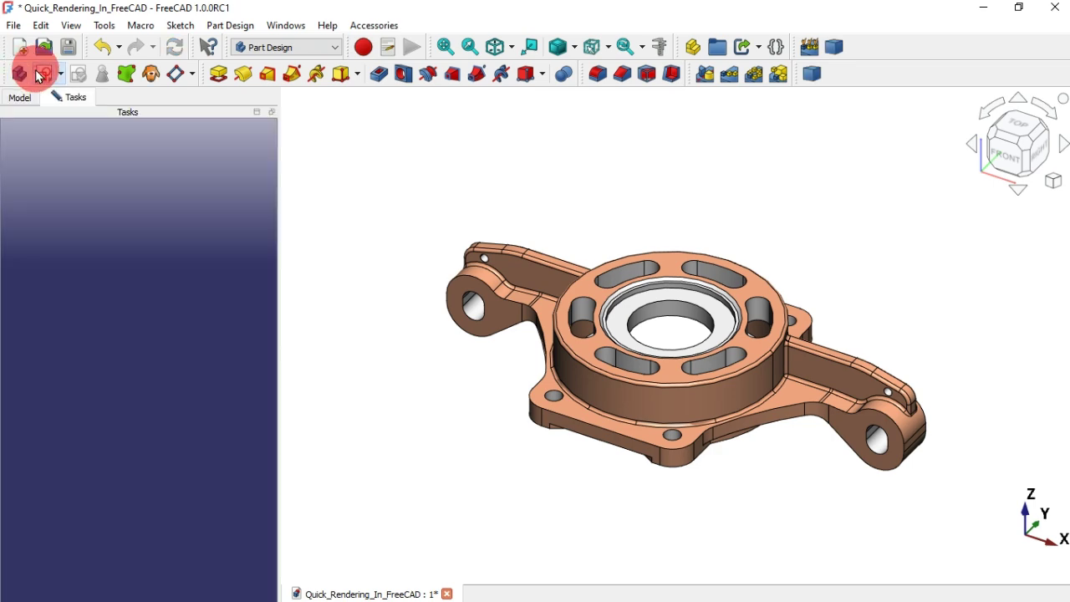
double_click(150, 198)
- Draw a centered rounded rectangle, 230 × 175 mm with 25 mm corner radius, at the origin
left_click(173, 74)
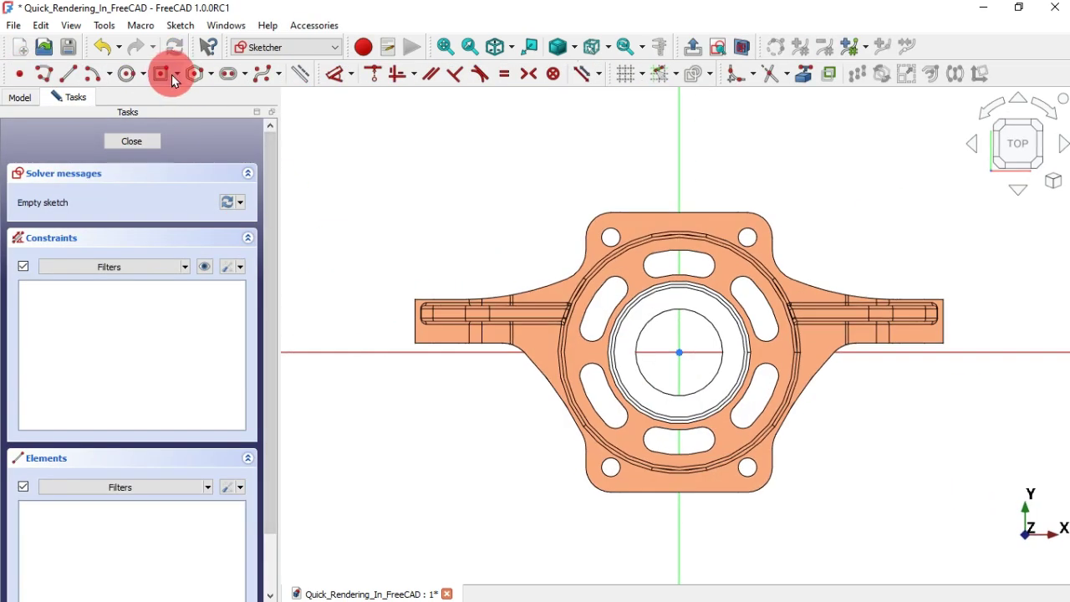
left_click(202, 112)
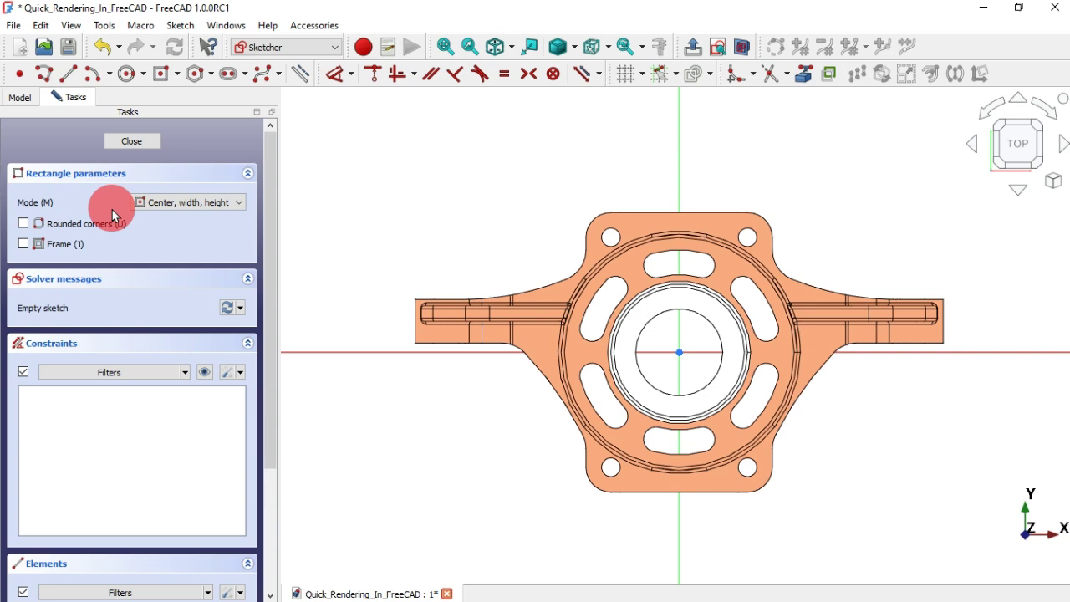
left_click(678, 352)
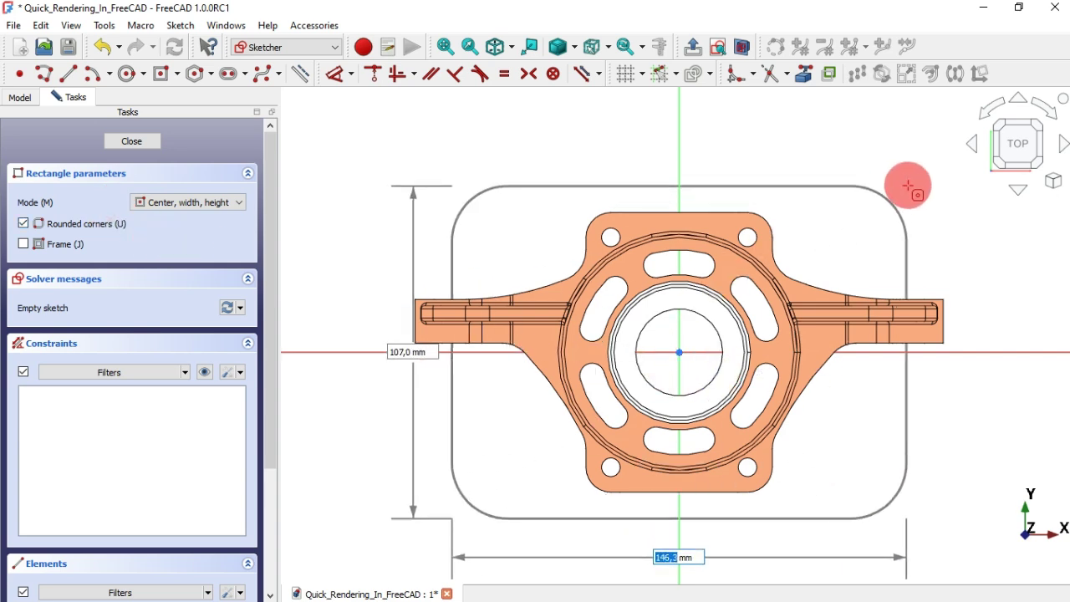
key("Tab")
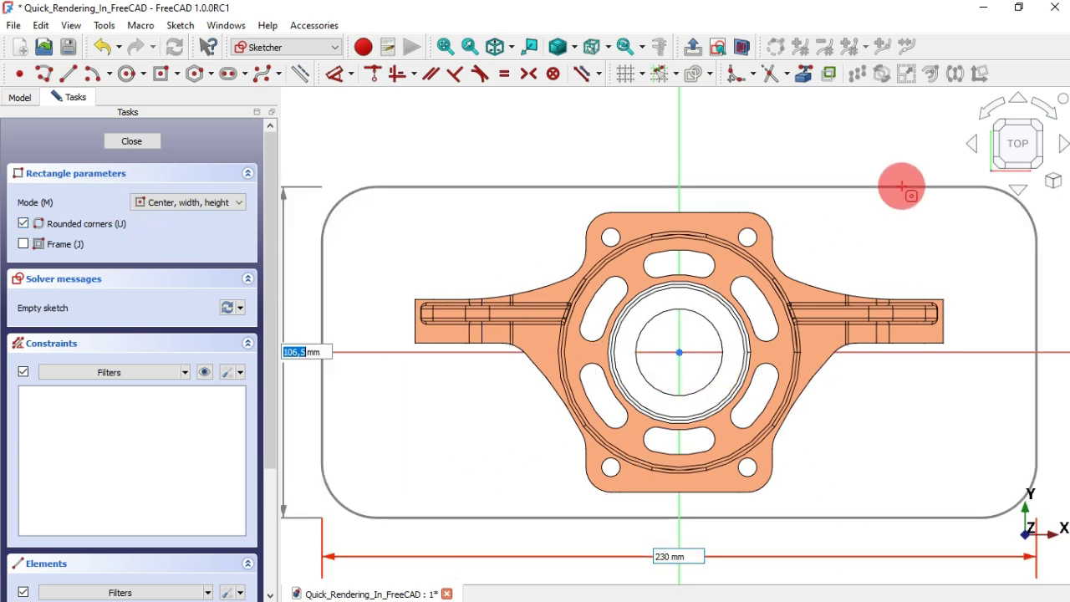
type("175")
key("Tab")
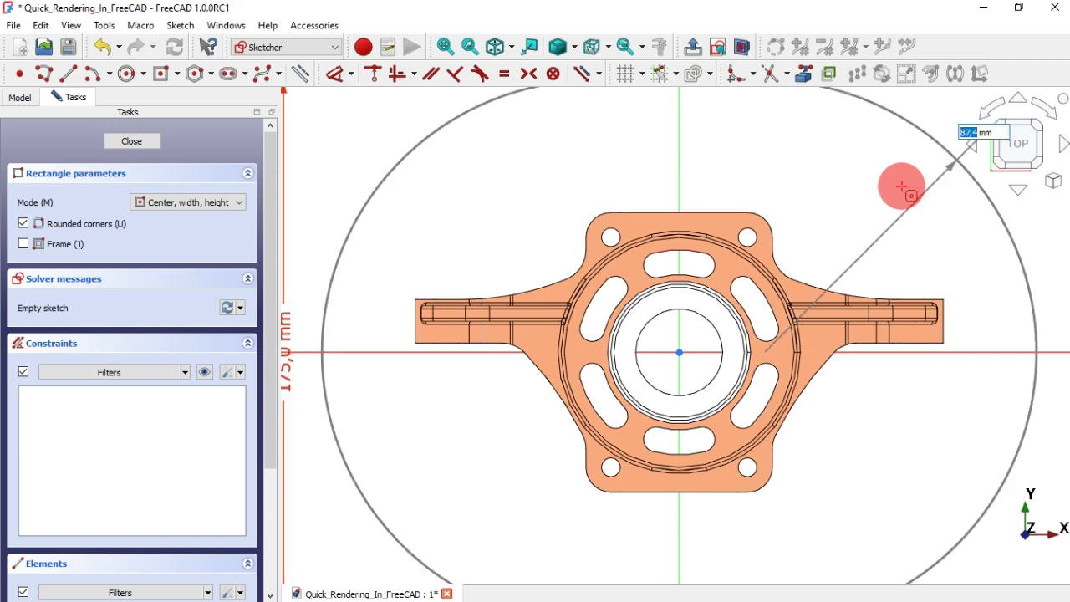
type("25")
key("Return")
- Pad the sketch 10 mm, reversed so the plate extends downward
scroll(907, 131, "down", 4)
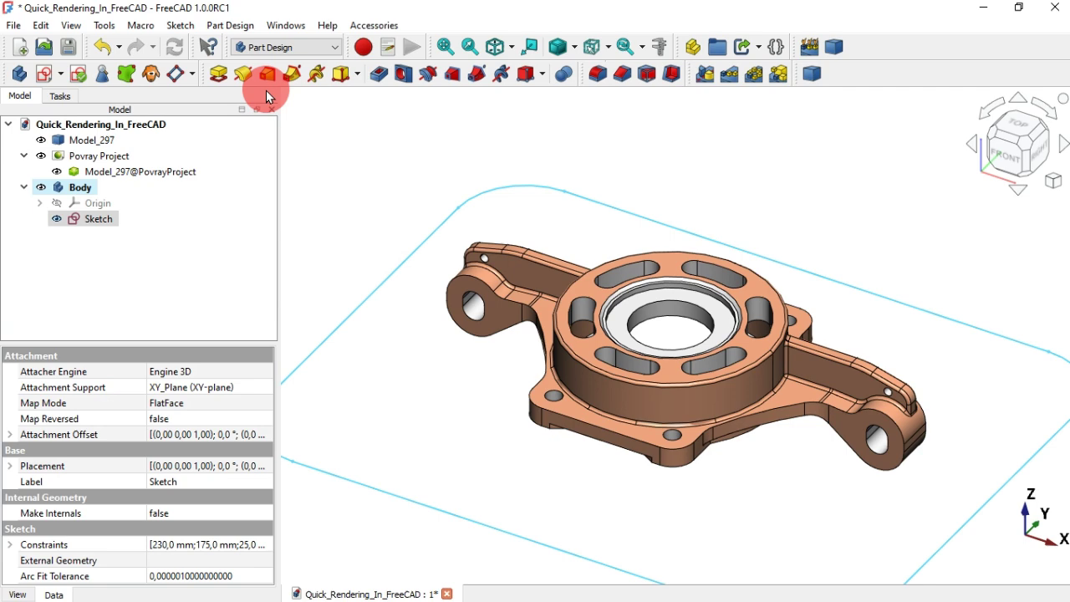
left_click(218, 73)
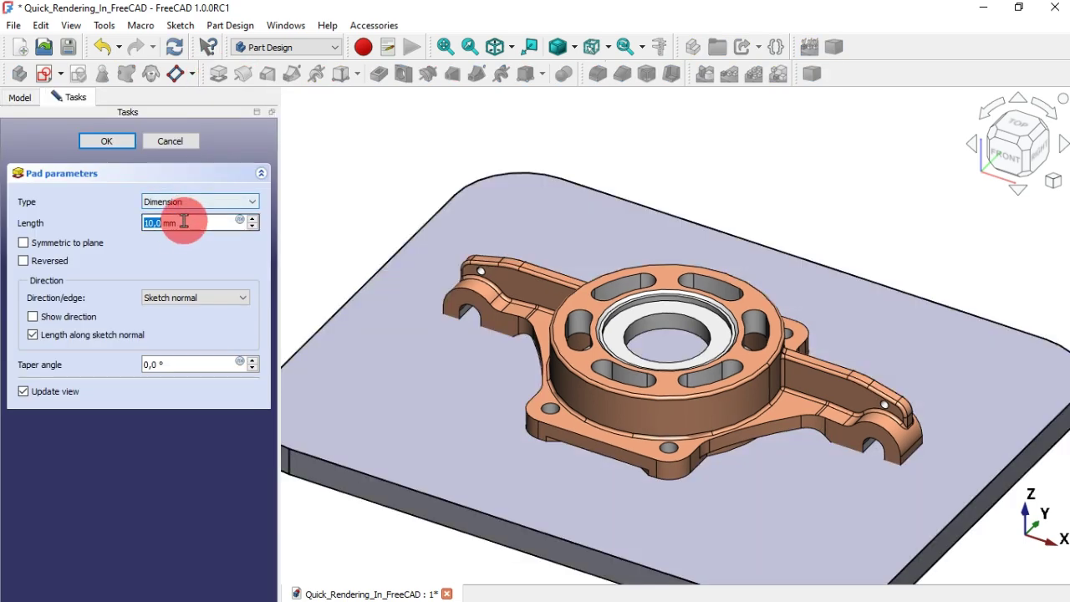
left_click(24, 260)
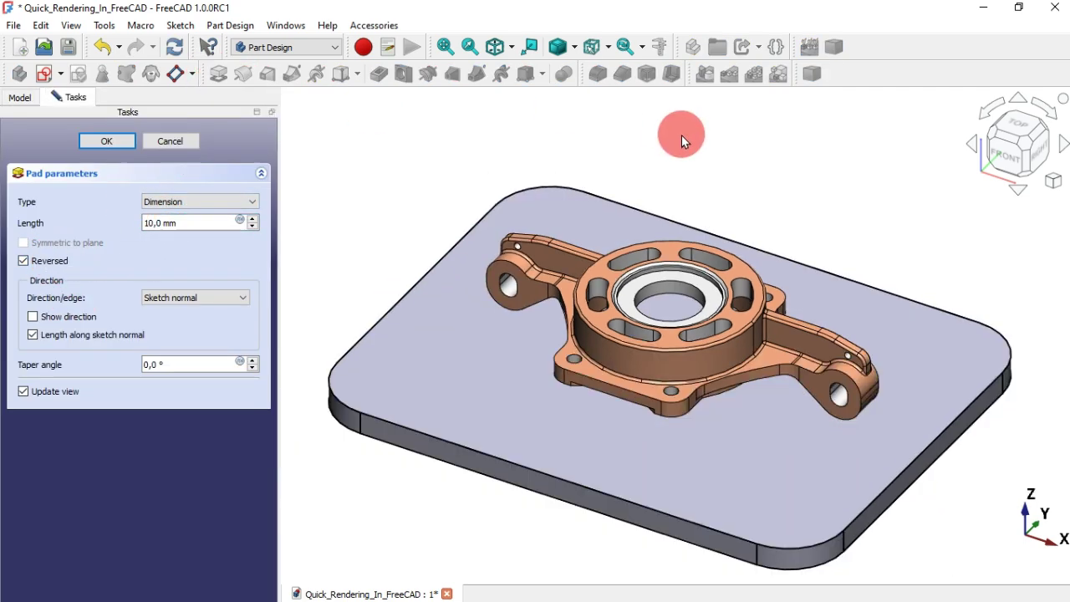
scroll(682, 136, "down", 1)
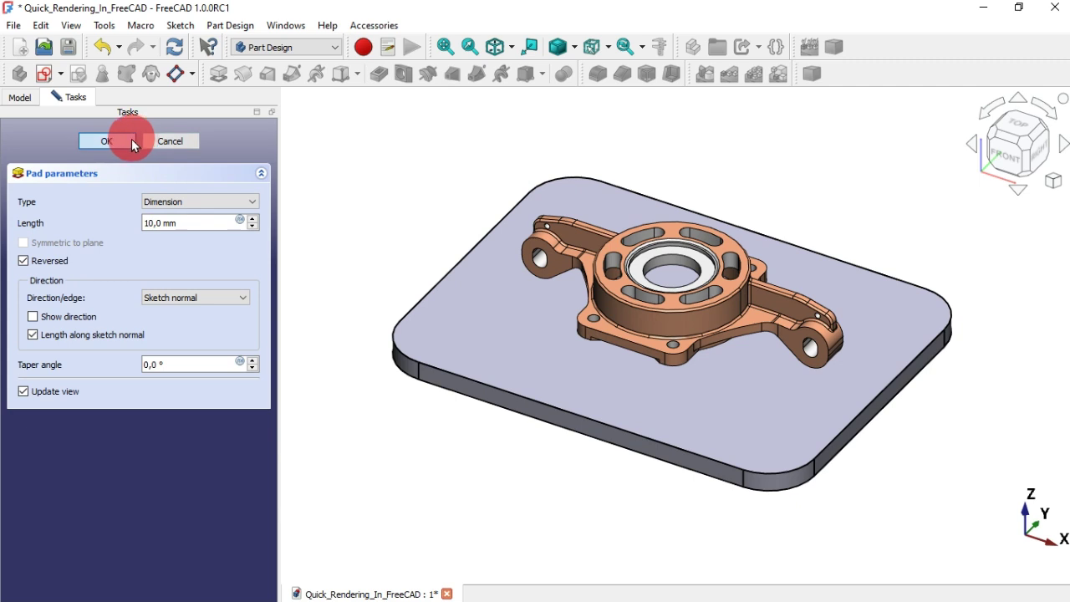
left_click(107, 141)
- In the Part workbench, make a simple copy of the plate Body
left_click(303, 48)
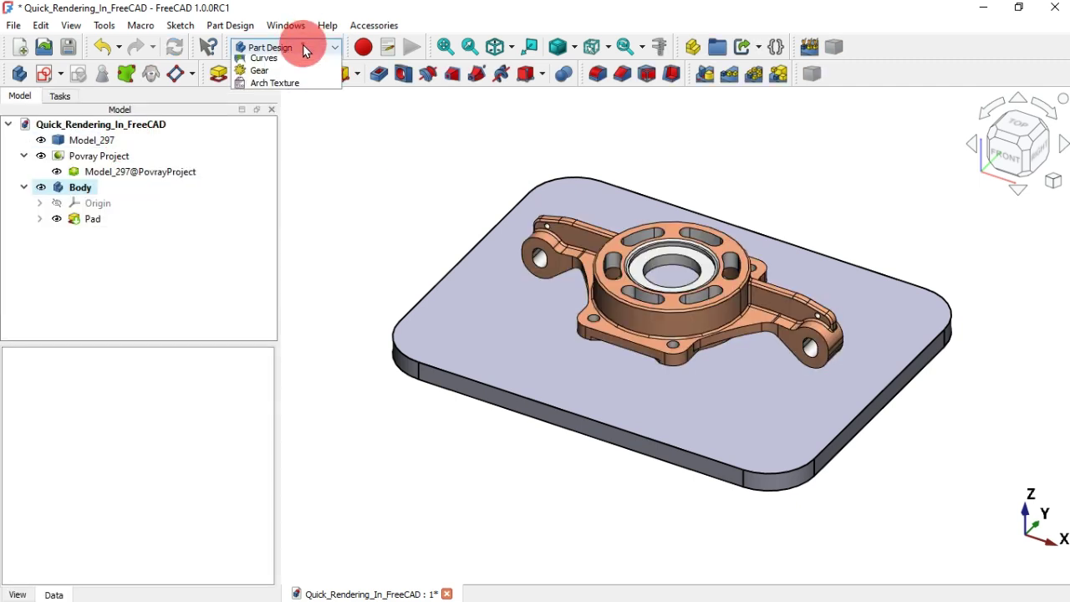
left_click(277, 121)
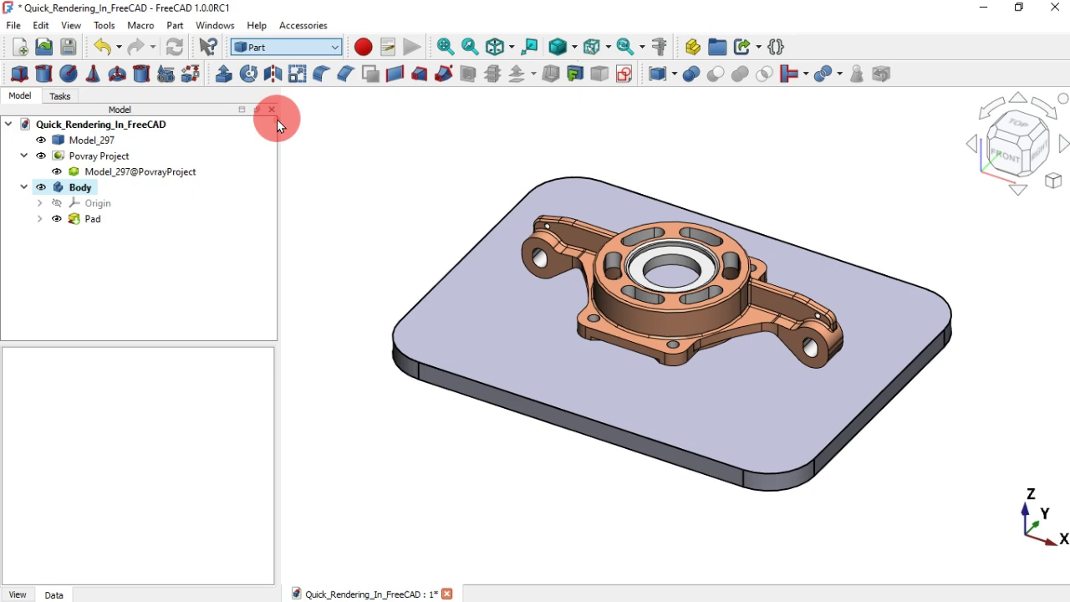
left_click(75, 187)
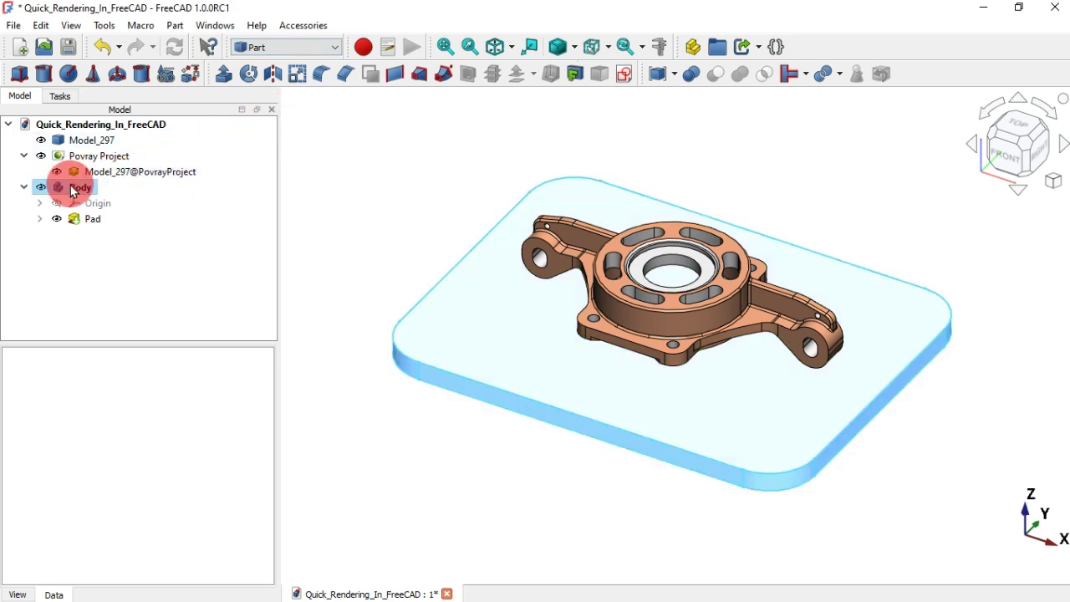
left_click(176, 25)
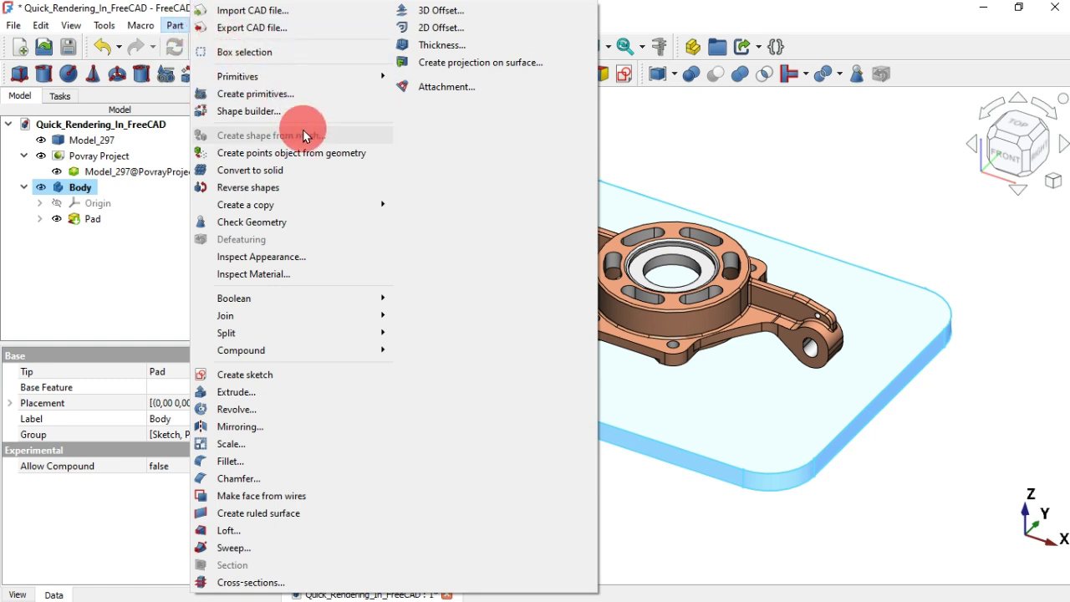
mouse_move(373, 205)
left_click(437, 205)
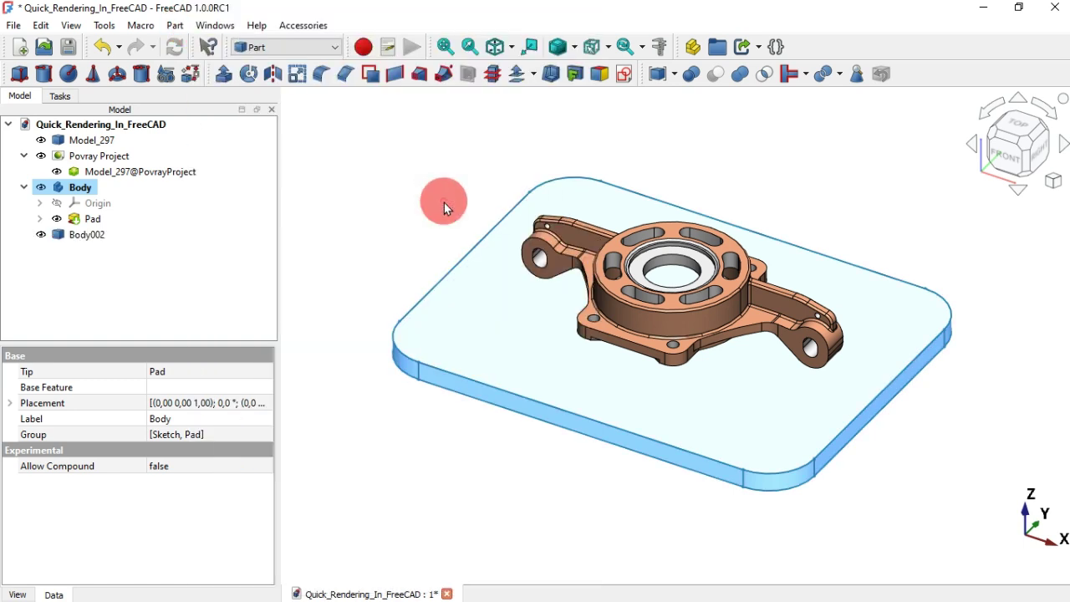
- Delete the old Povray Project together with the original Body
left_click(90, 162, "ctrl")
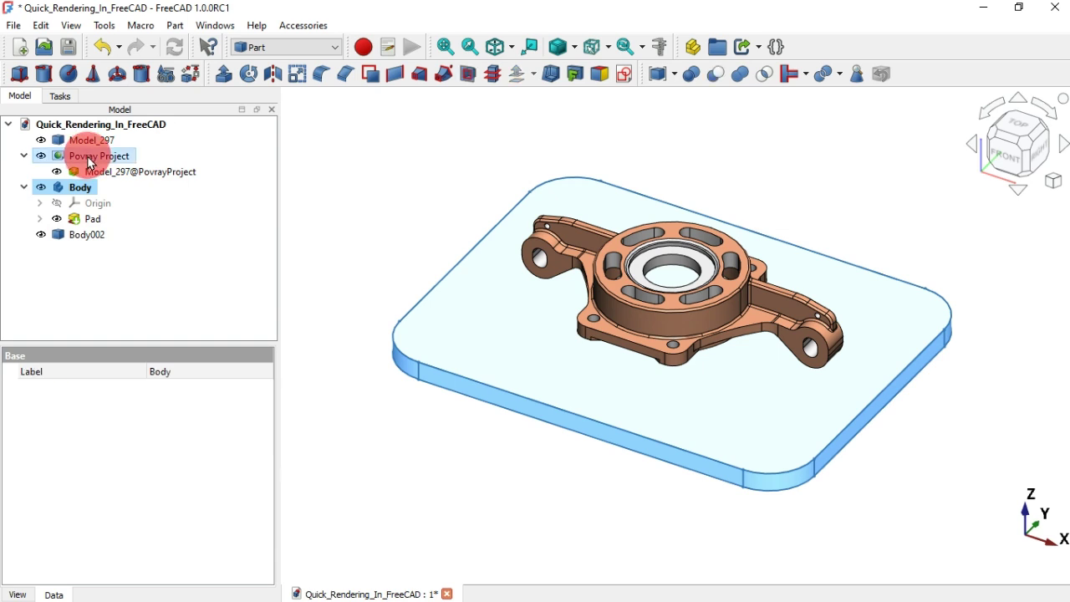
right_click(90, 161)
left_click(144, 270)
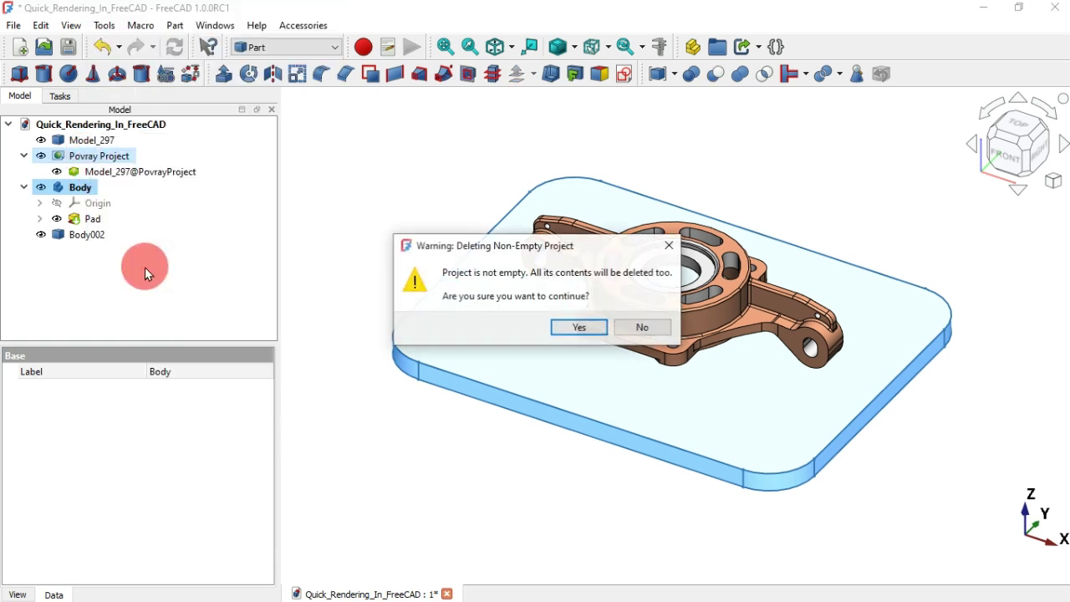
left_click(580, 326)
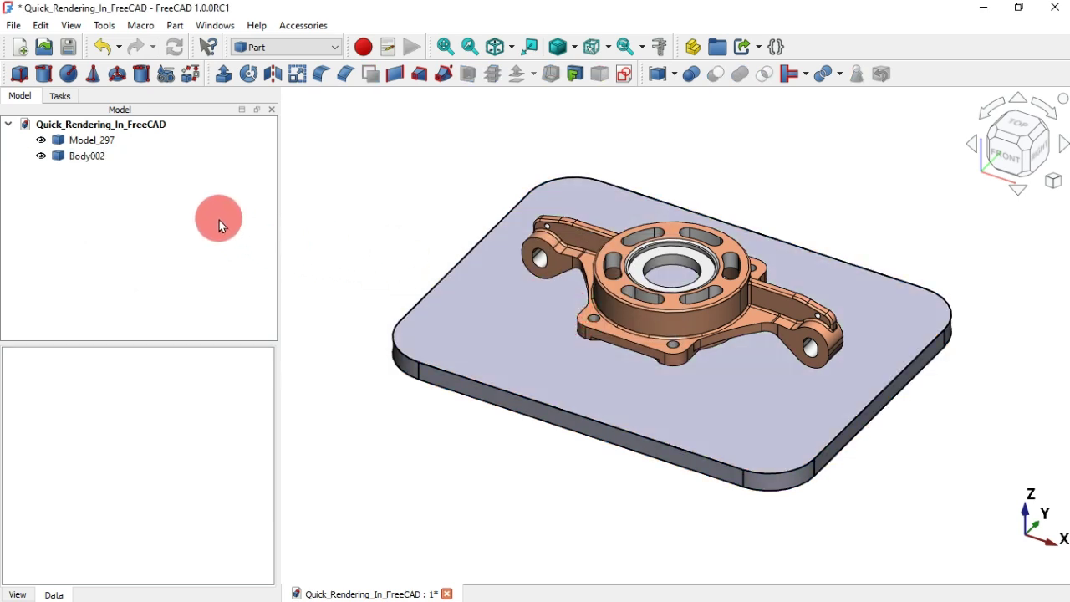
- Rename the plate copy Body002 to 'Base'
left_click(94, 156)
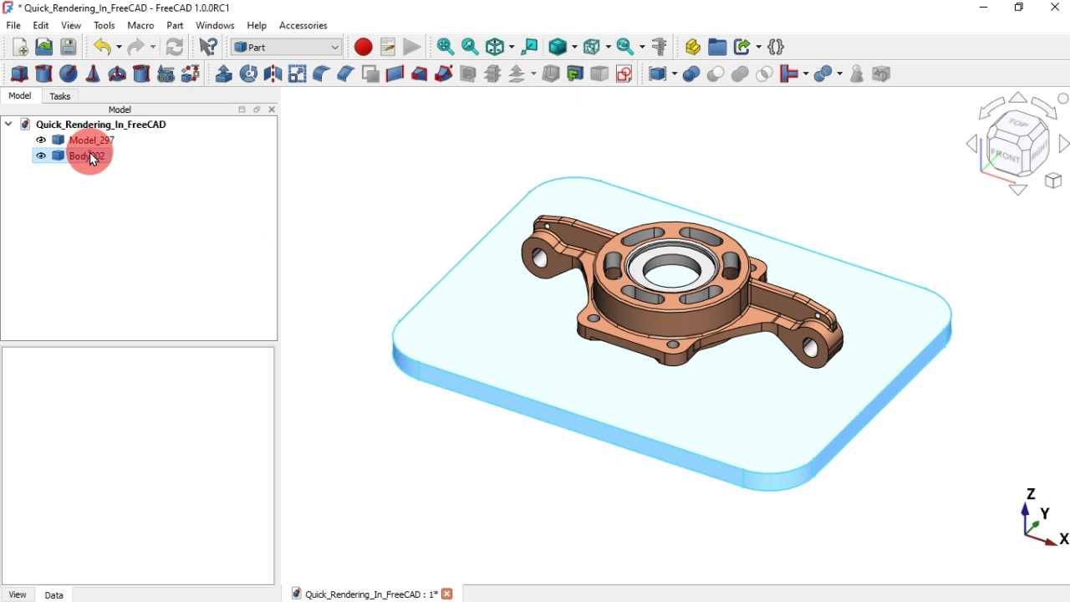
left_click(94, 156)
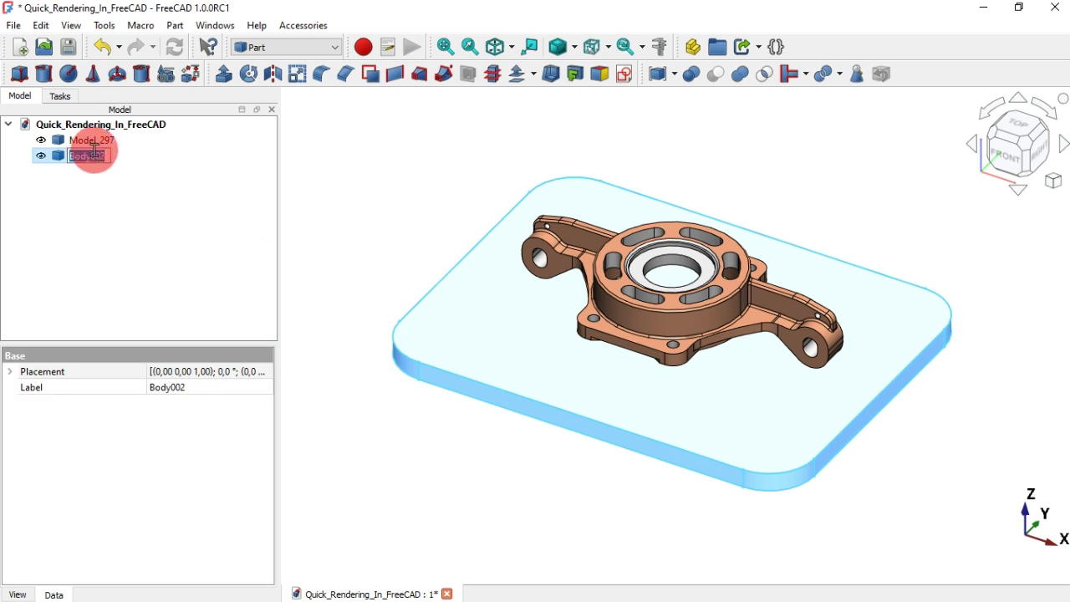
type("Base")
key("Return")
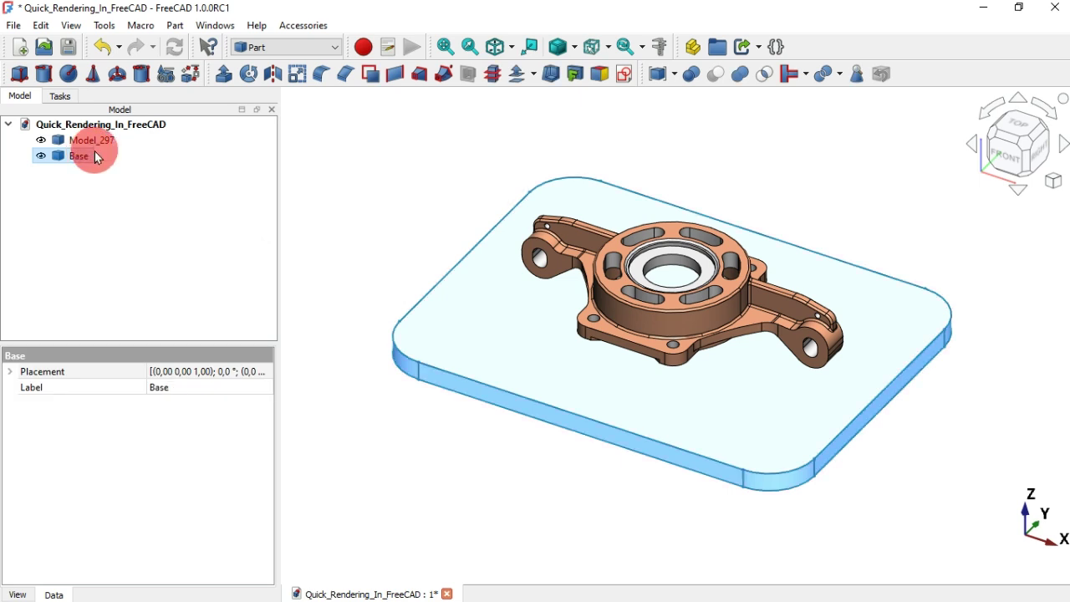
left_click(321, 170)
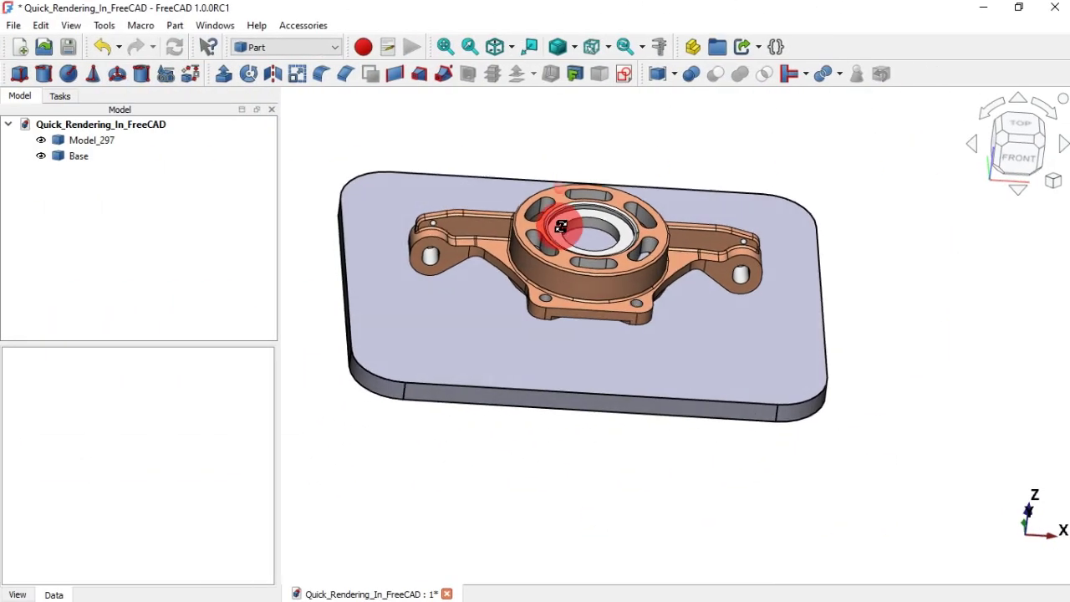
middle_click_drag(561, 226, 483, 198)
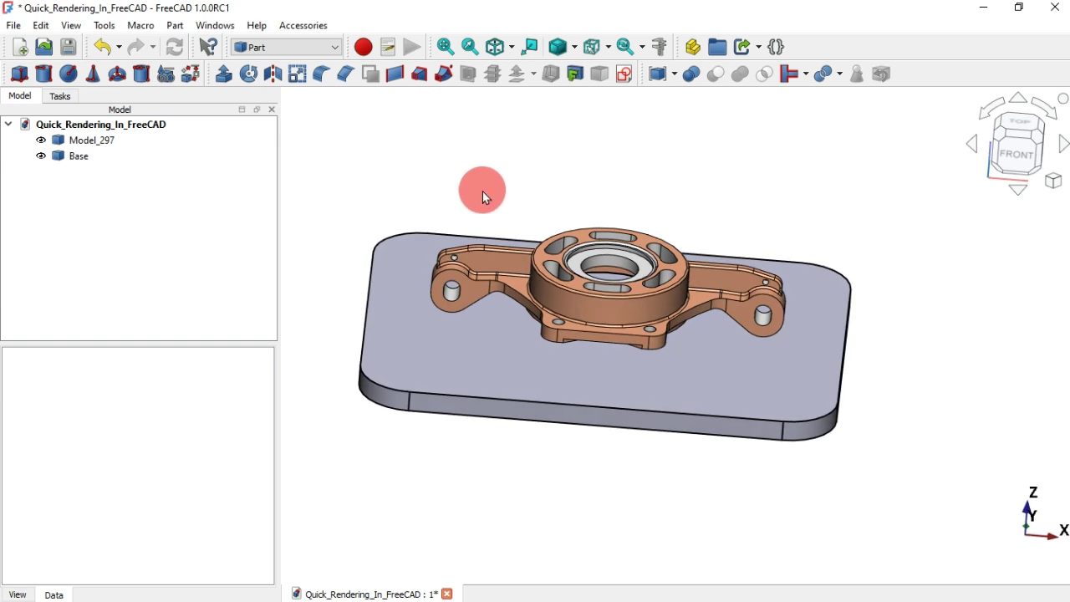
key("0")
scroll(464, 200, "up", 1)
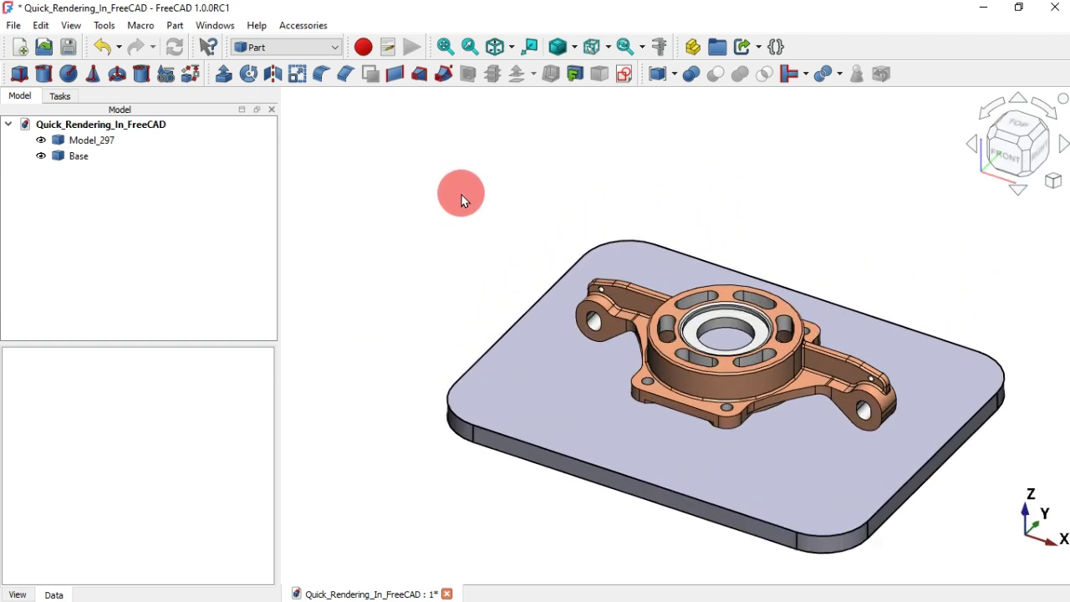
- In the Render workbench, create a Povray project from the povray_sunlight.pov template
left_click(276, 46)
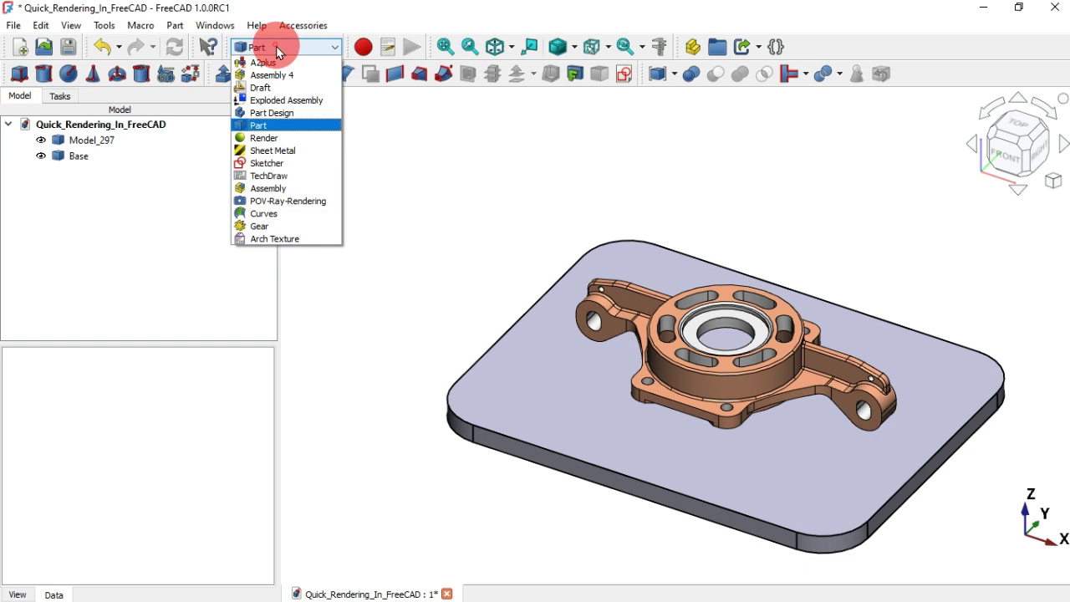
left_click(276, 138)
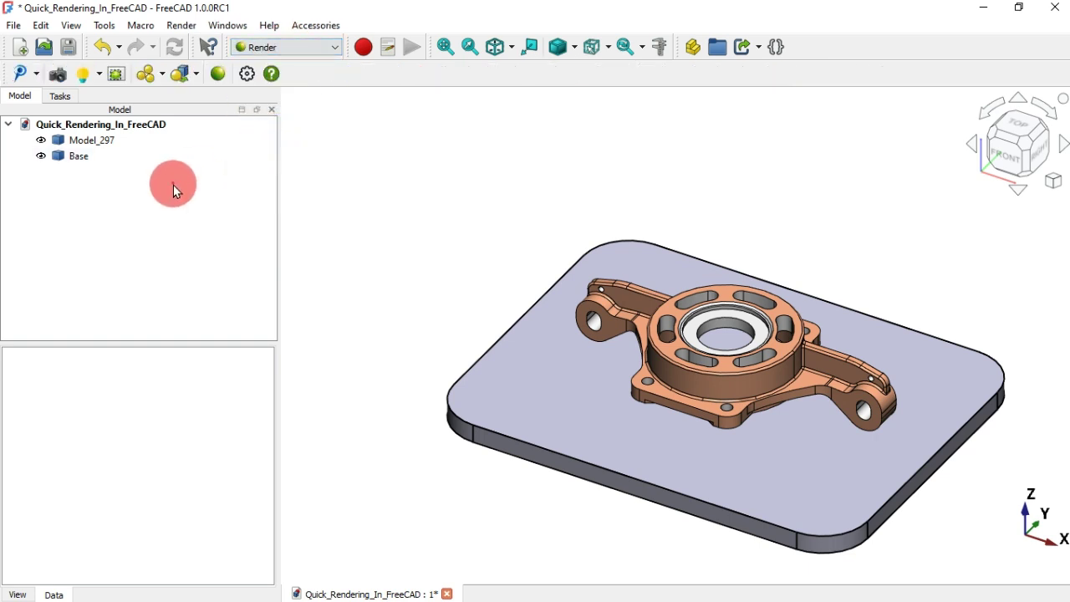
left_click(35, 127)
left_click(36, 75)
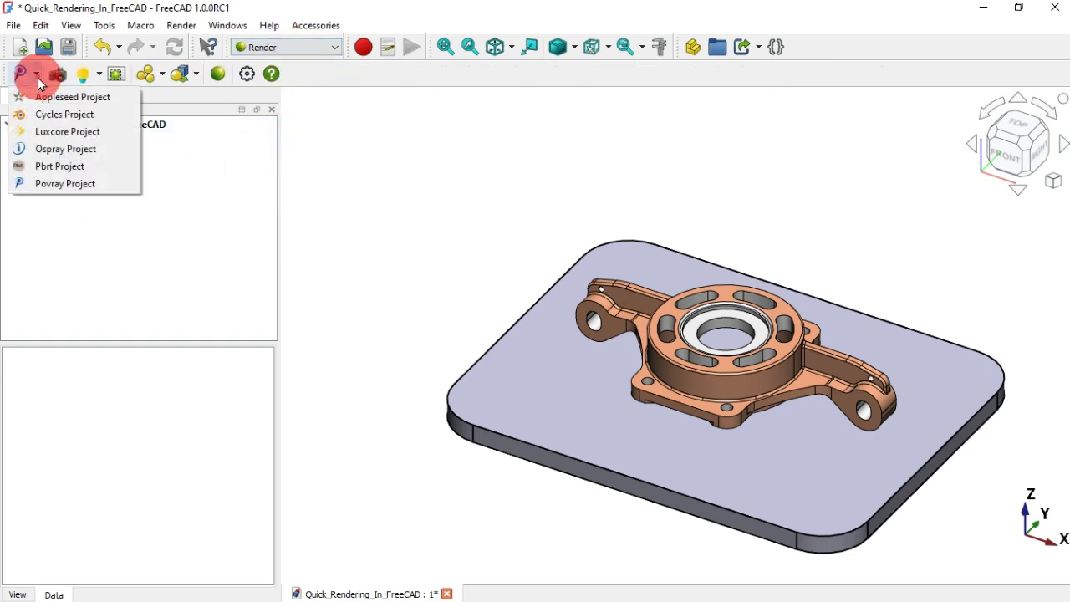
left_click(67, 185)
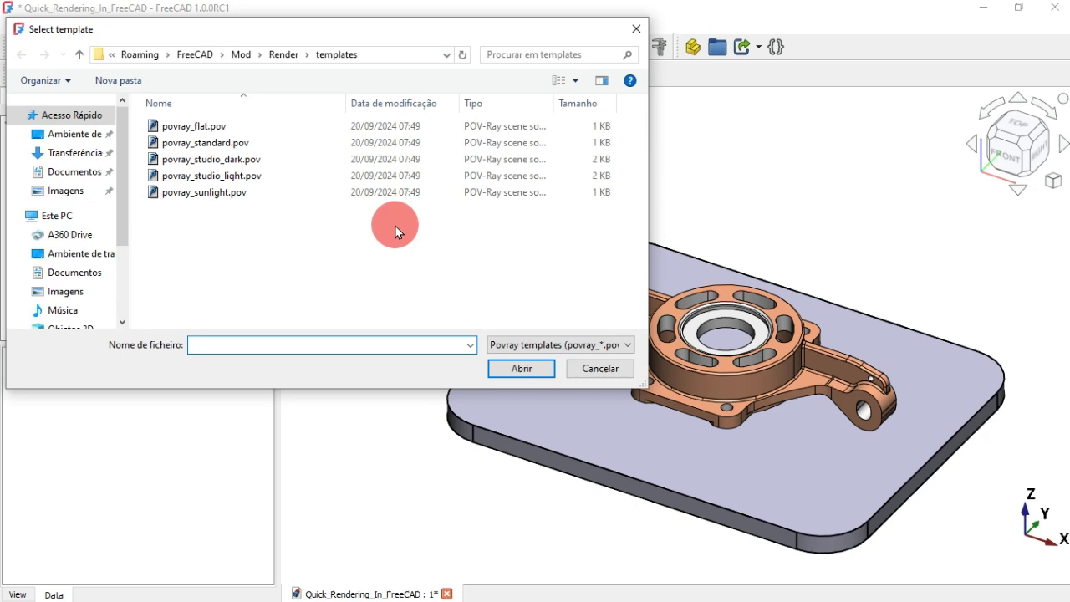
double_click(406, 191)
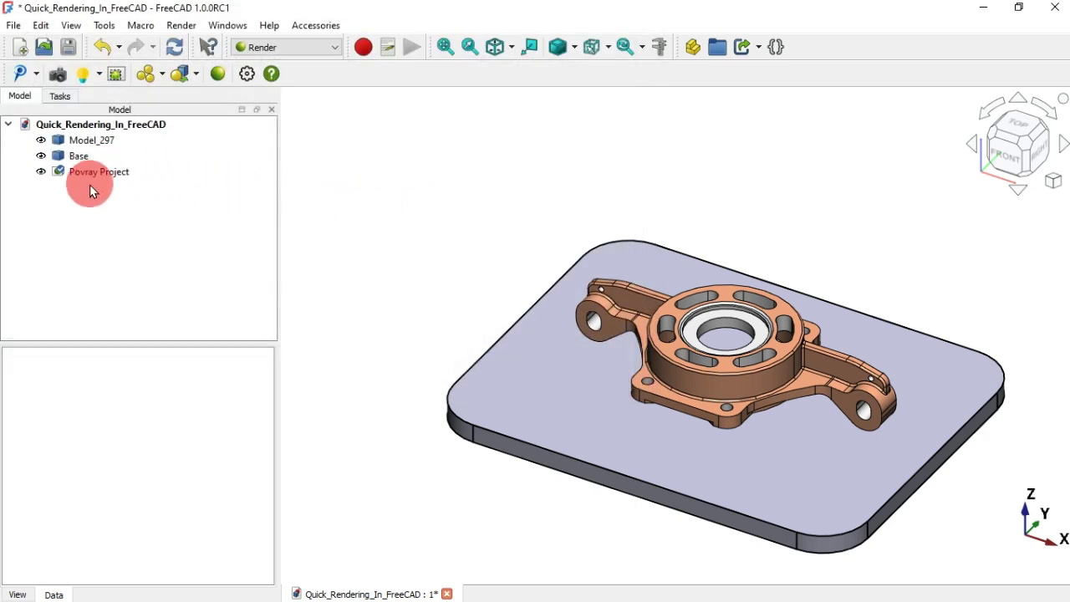
- Add the Model_297 bracket and the Base plate to the Povray project
left_click_drag(90, 184, 109, 139)
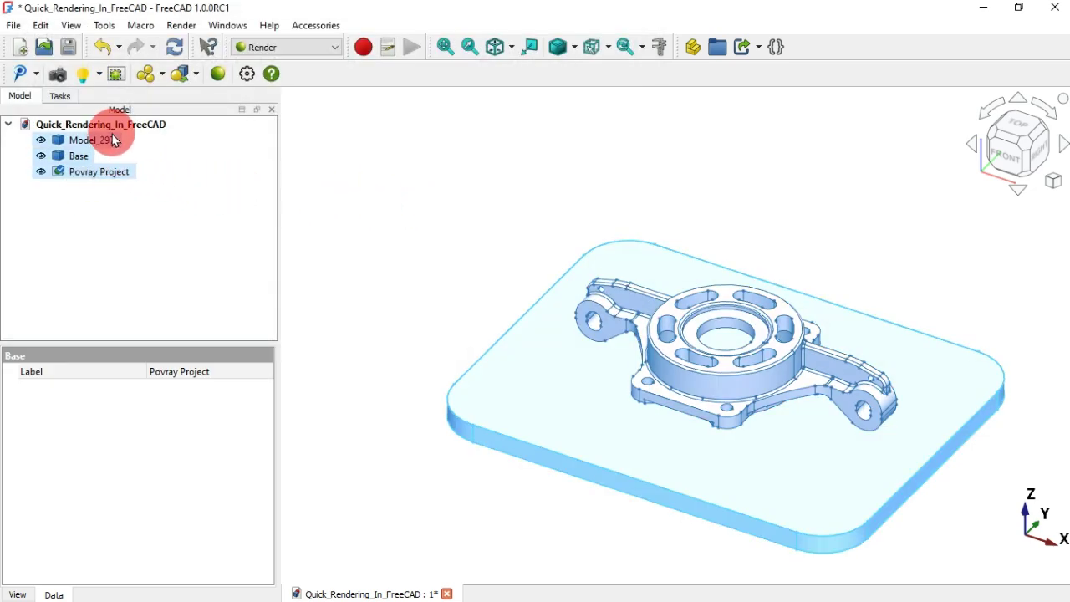
left_click(117, 77)
left_click(127, 202)
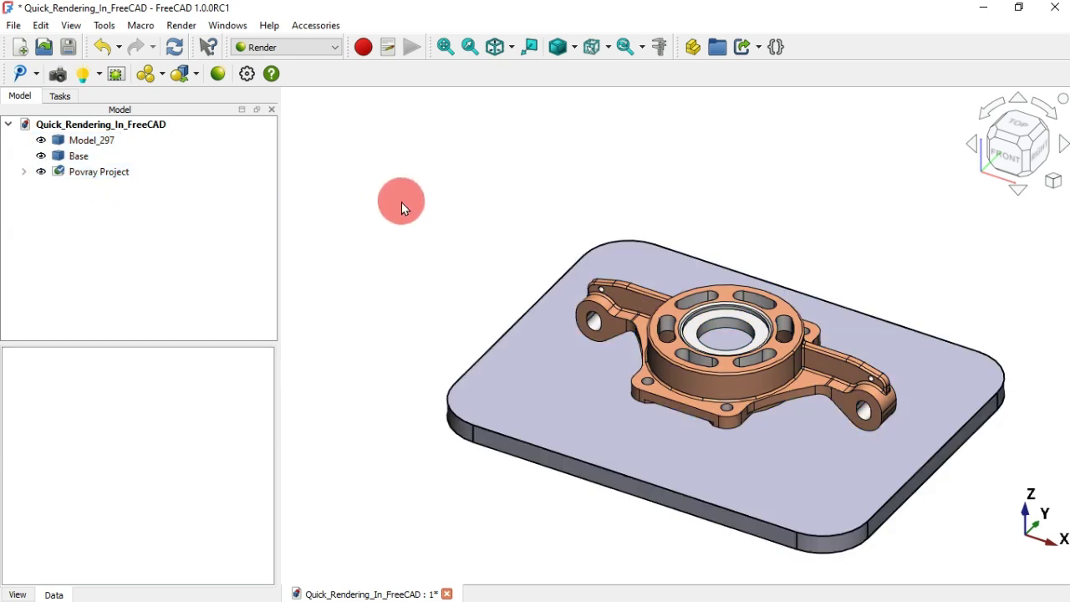
- Turn on the Povray Project's ground plane and set Ground Plane Z to -10 mm
middle_click_drag(401, 202, 442, 216)
left_click(100, 171)
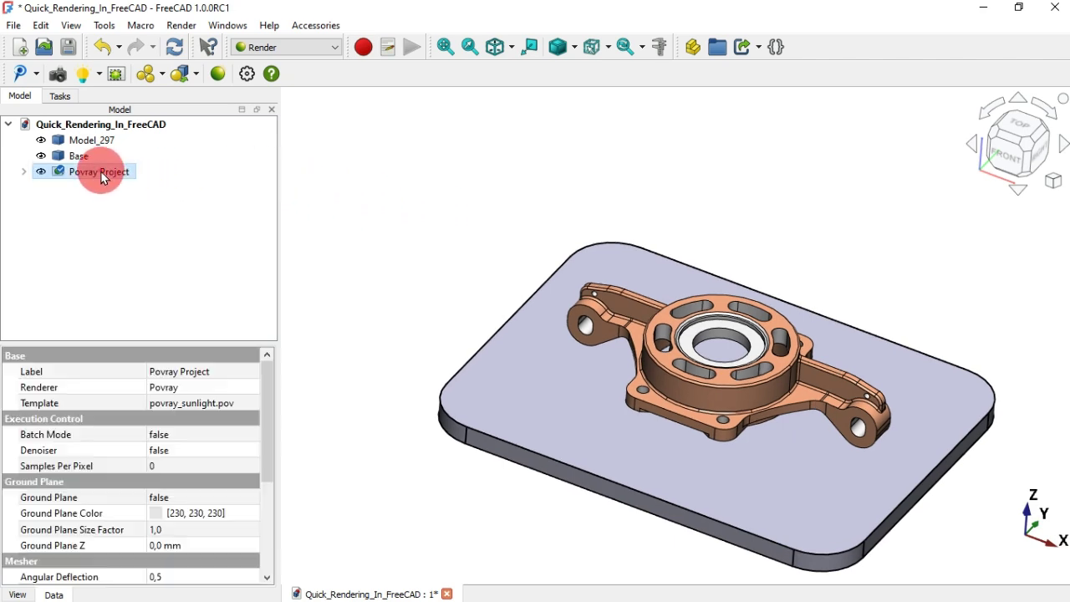
left_click_drag(275, 377, 276, 410)
left_click(222, 425)
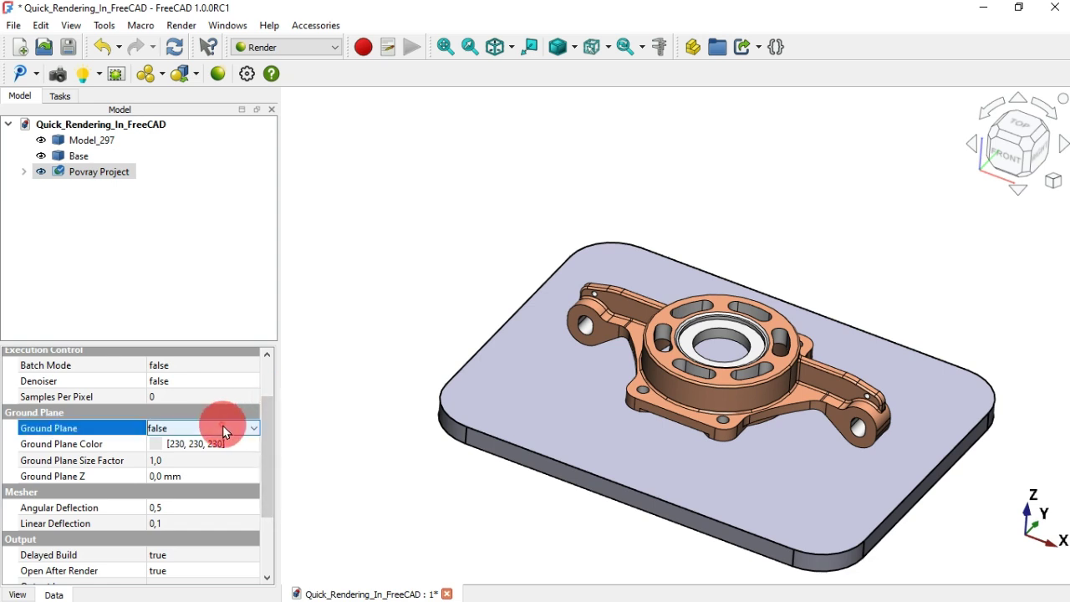
left_click(223, 427)
left_click(219, 452)
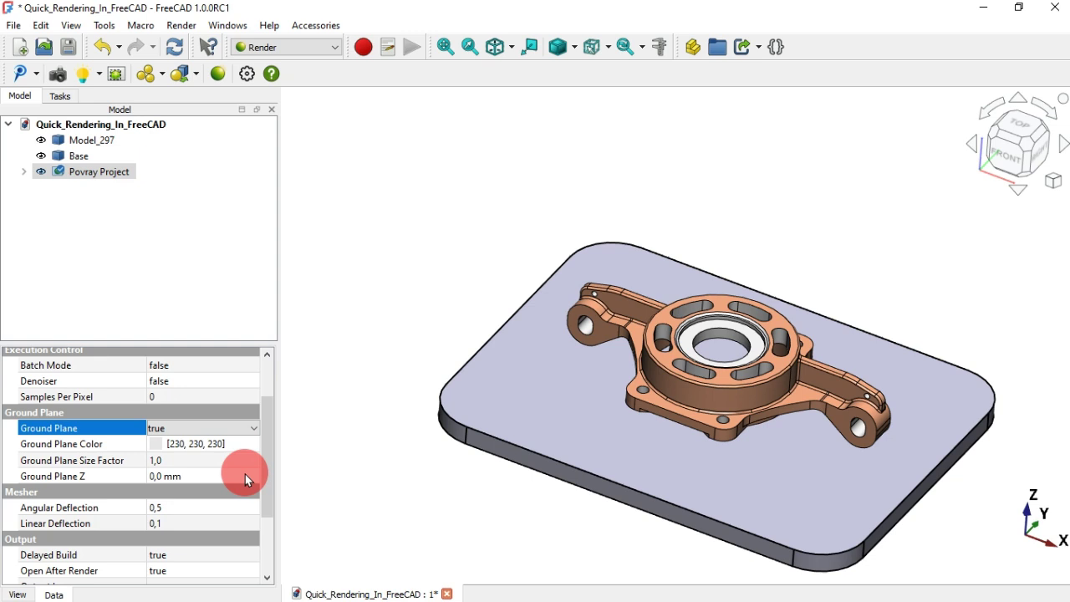
left_click(247, 472)
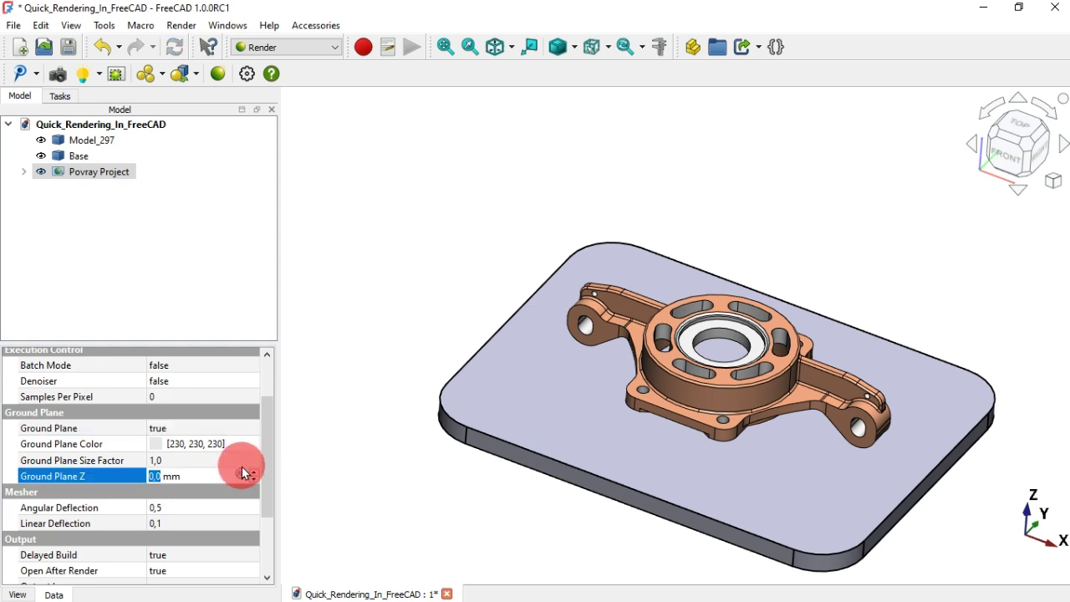
type("-4")
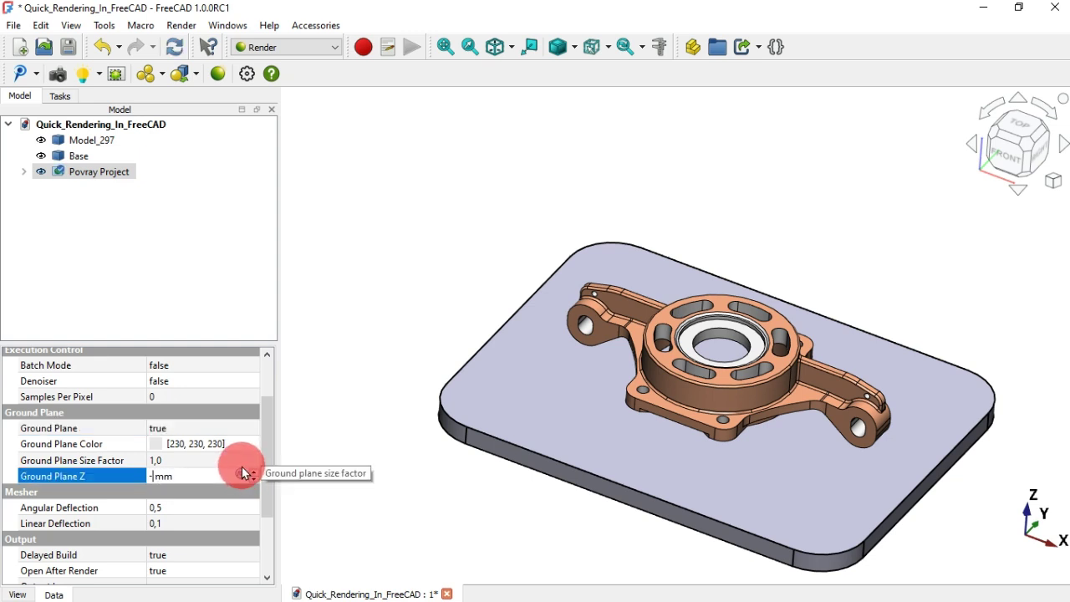
key("Return")
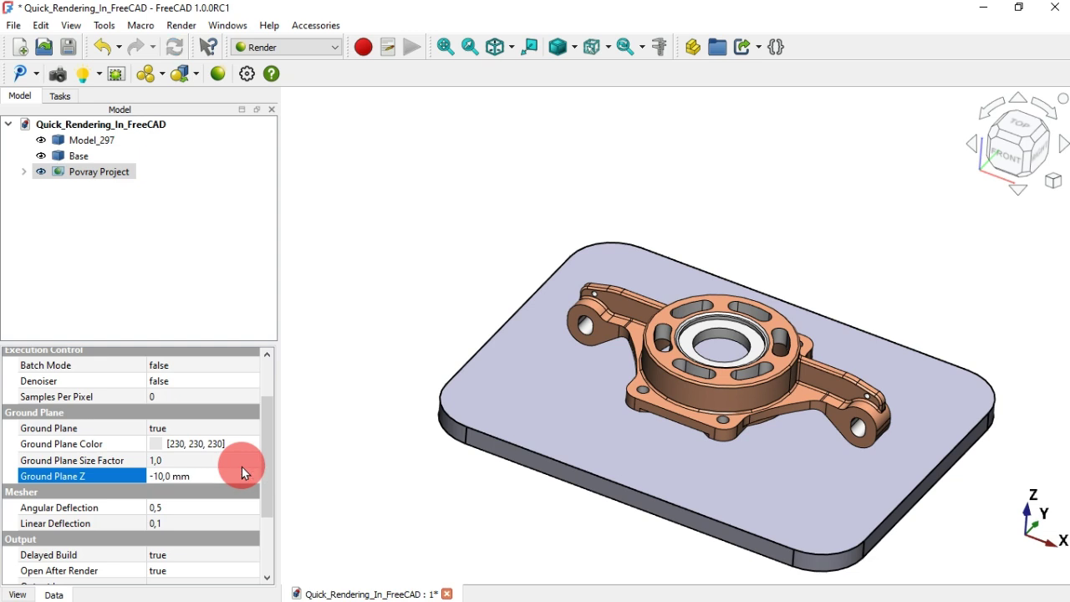
- Set the render height to 763 and the render width to 1366
left_click_drag(269, 439, 292, 513)
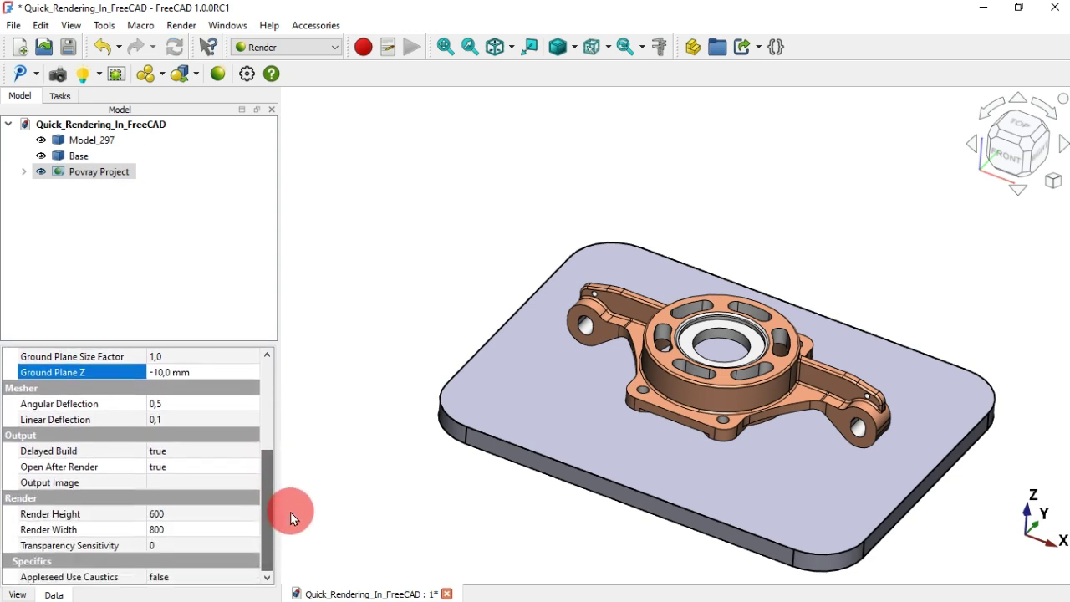
left_click(235, 513)
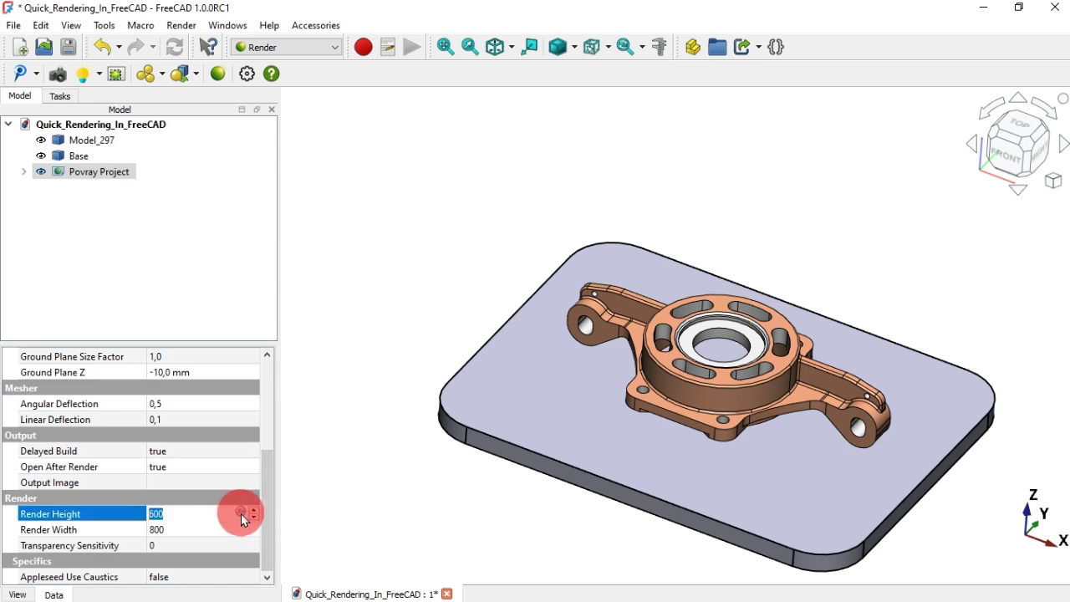
type("763")
key("Return")
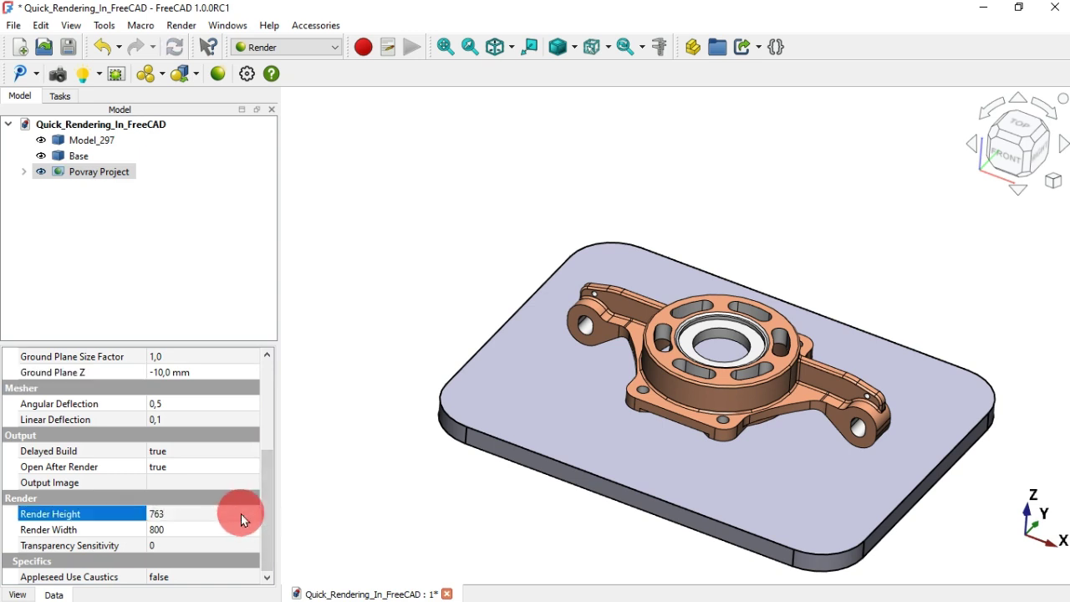
left_click(250, 529)
type("1366")
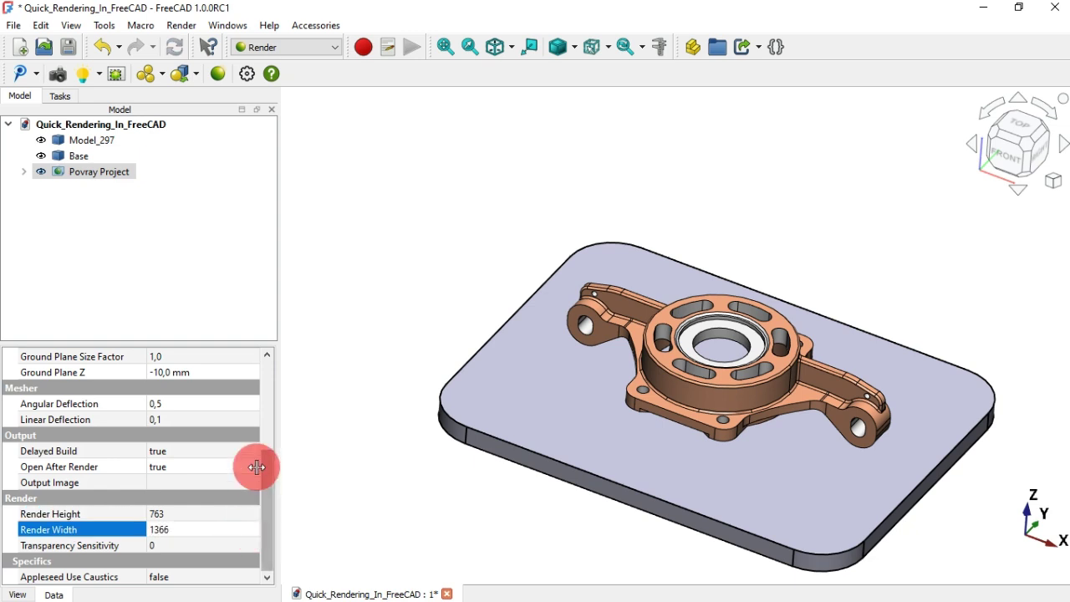
- Create the RenderCarpaint material from the 'RENDER - Carpaint' preset
left_click(390, 329)
middle_click_drag(474, 213, 420, 184)
scroll(517, 192, "up", 4)
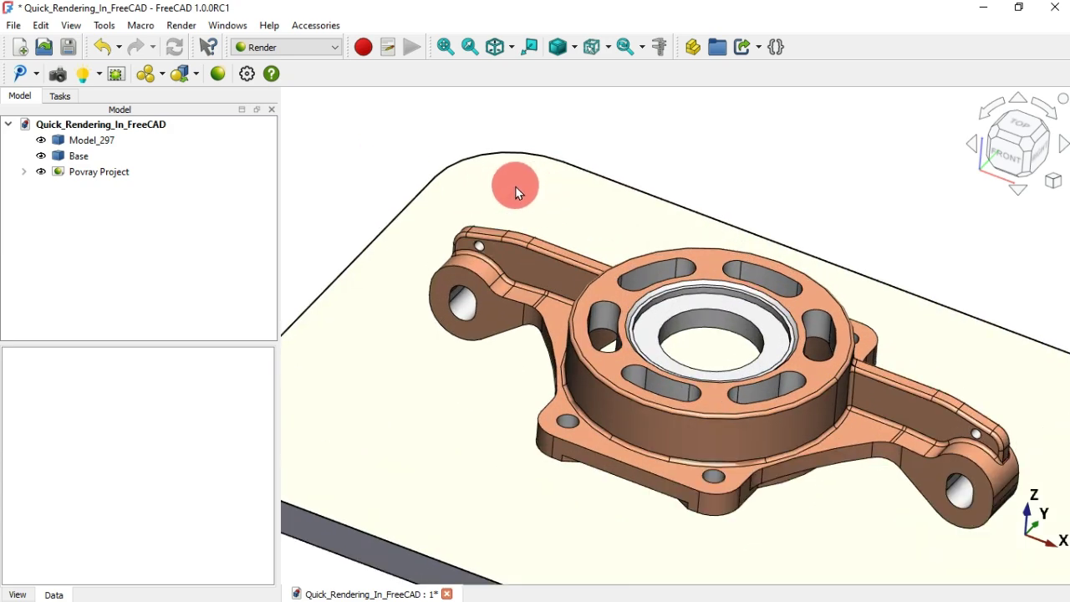
scroll(515, 186, "down", 2)
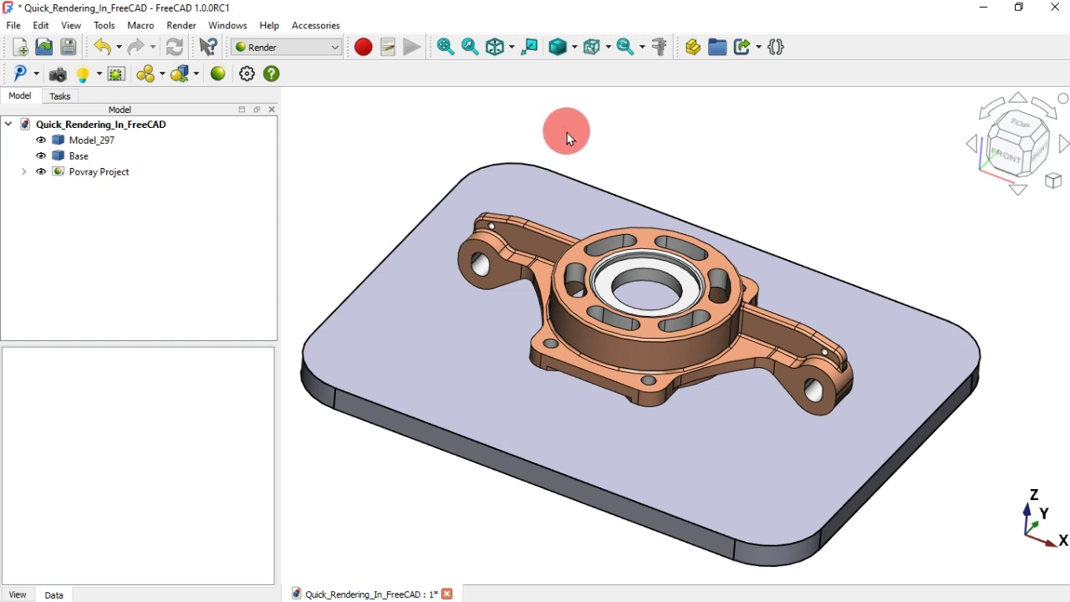
left_click(162, 79)
left_click(185, 95)
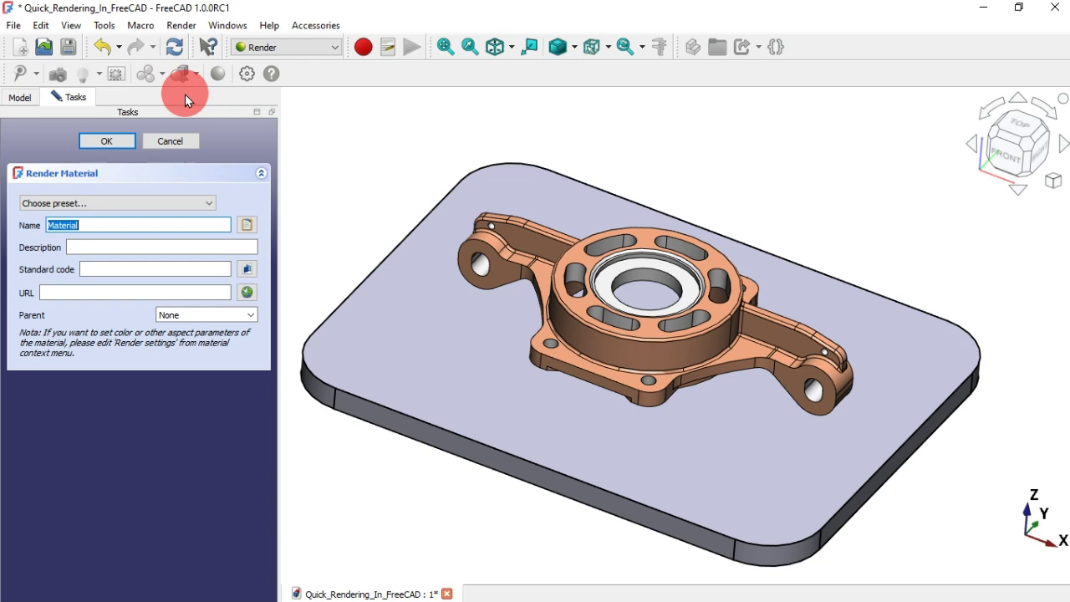
left_click(173, 202)
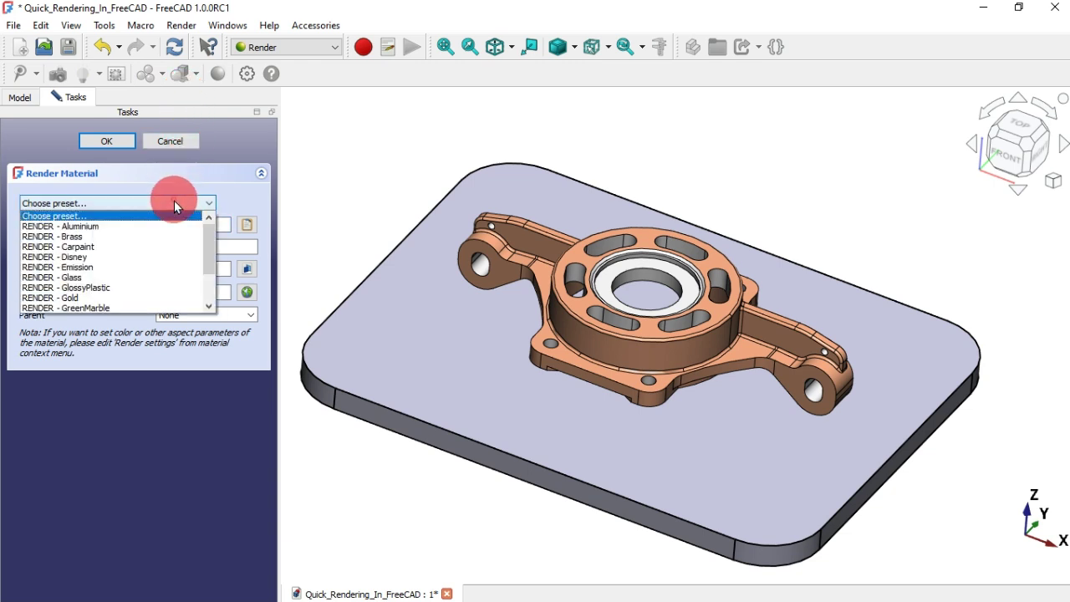
left_click(143, 247)
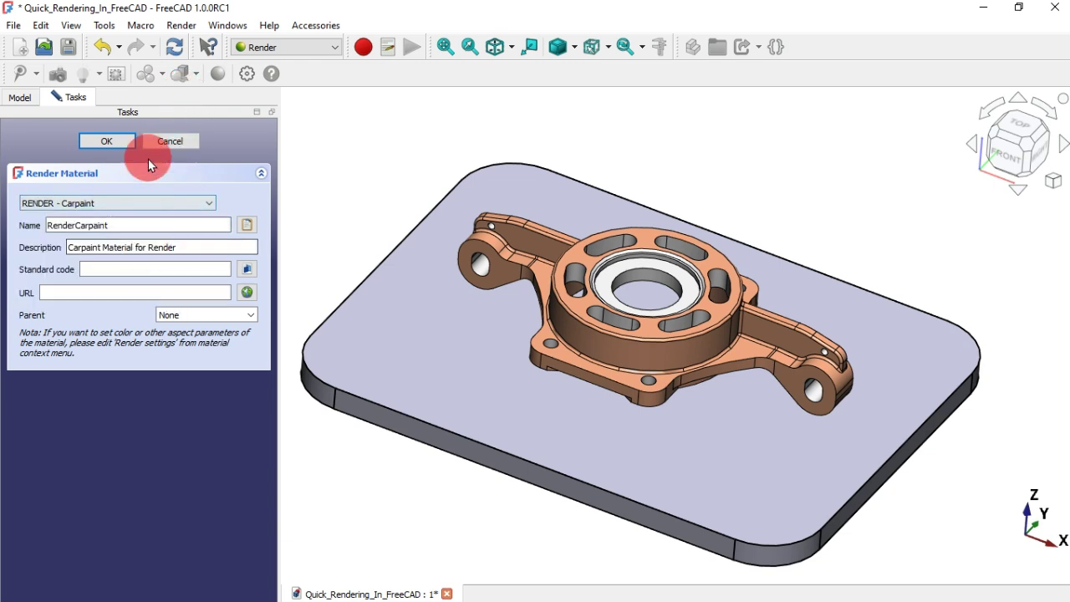
left_click(124, 143)
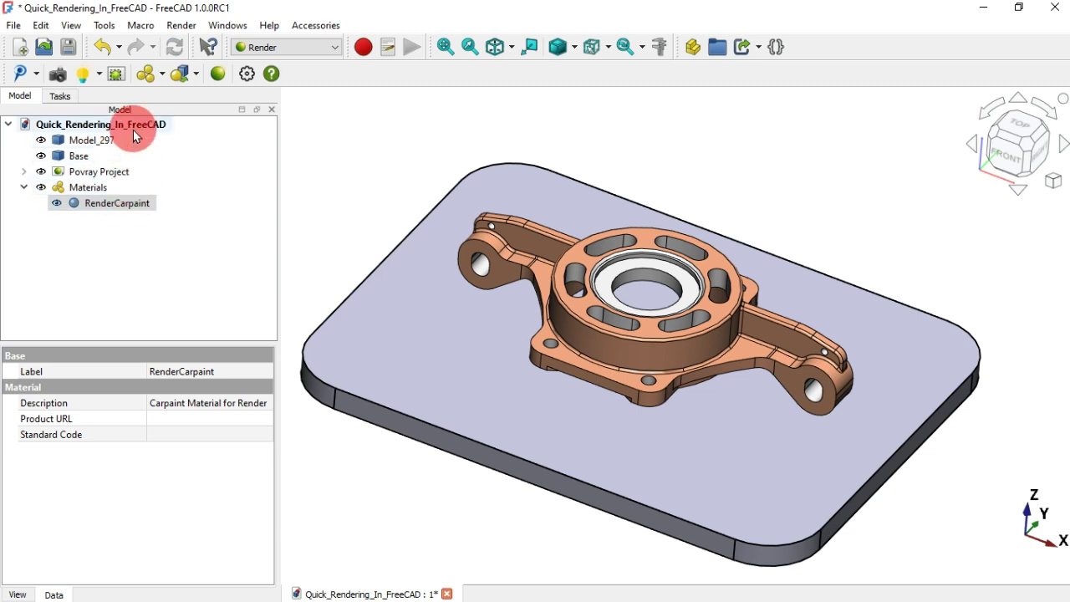
- Create a second Carpaint-preset material, RenderCarpaint001
left_click(147, 76)
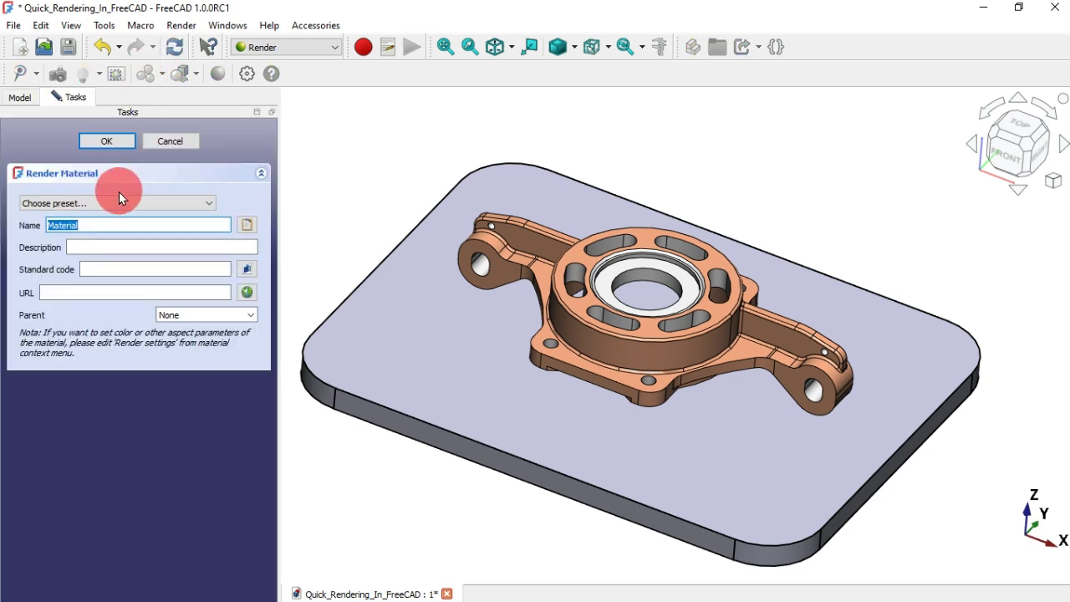
left_click(122, 201)
scroll(151, 237, "down", 2)
scroll(153, 242, "up", 2)
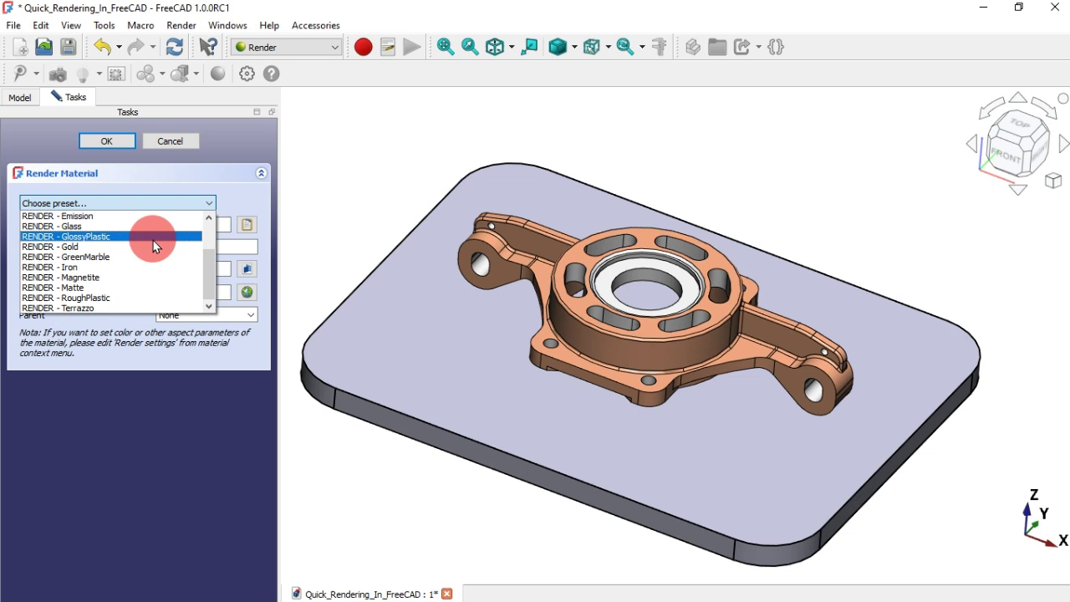
scroll(153, 245, "down", 1)
scroll(153, 244, "up", 2)
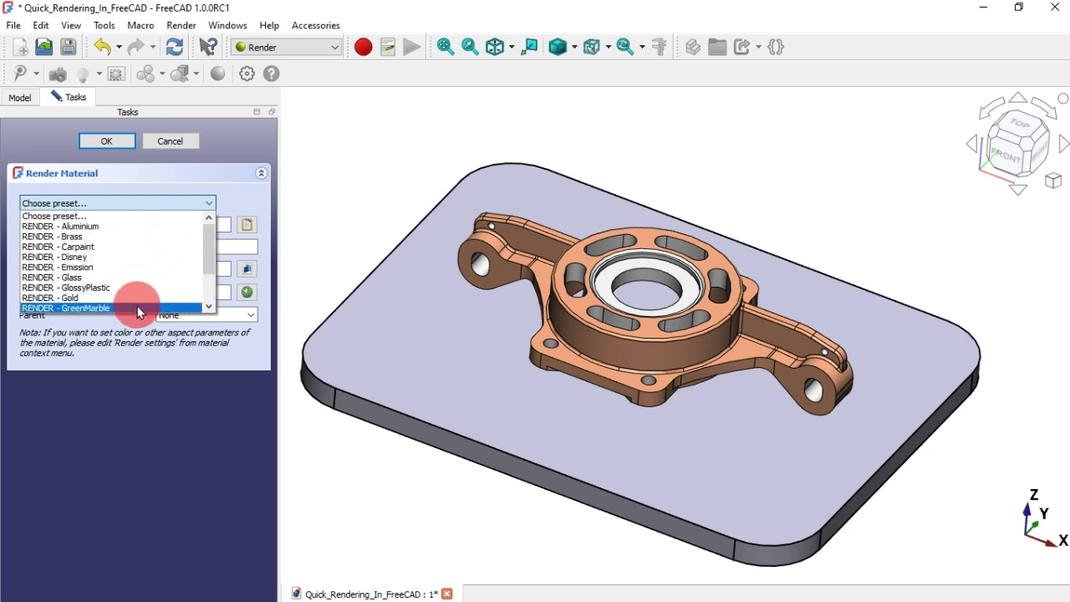
scroll(143, 280, "down", 2)
scroll(142, 272, "up", 2)
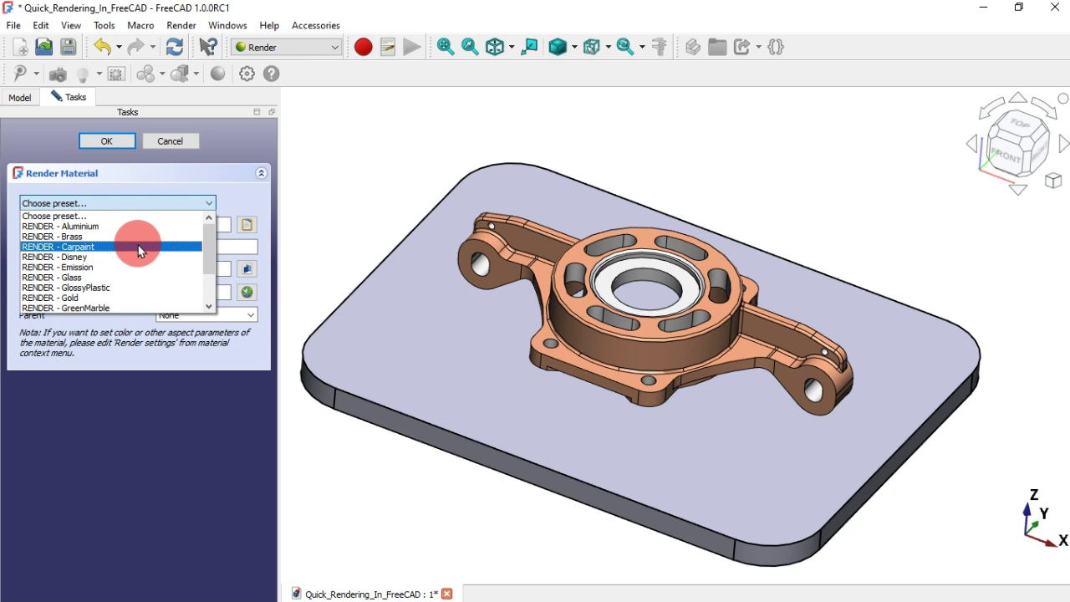
left_click(138, 245)
left_click(117, 138)
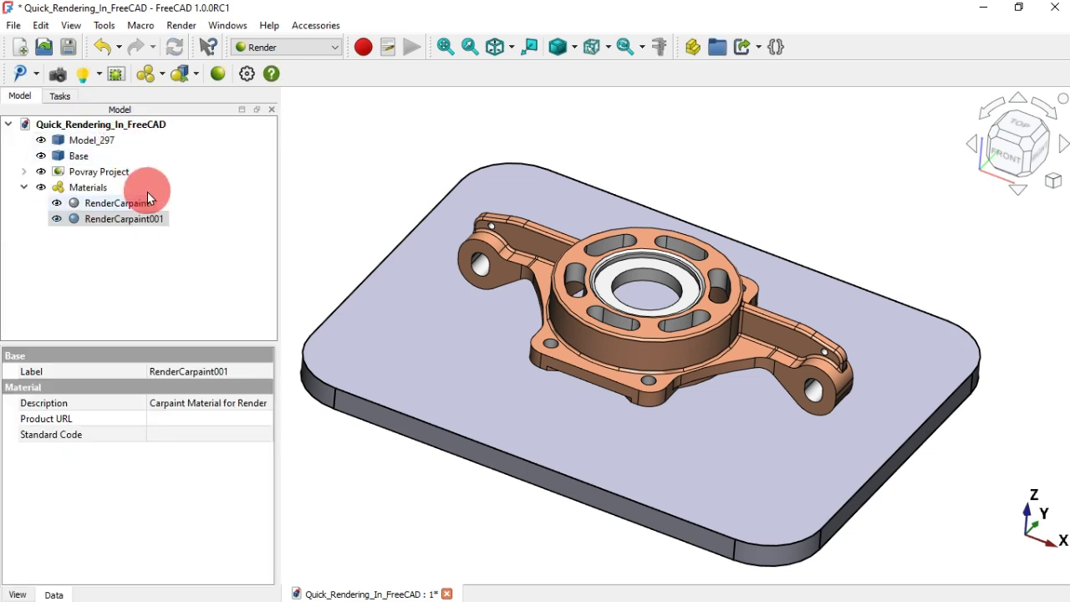
left_click(168, 251)
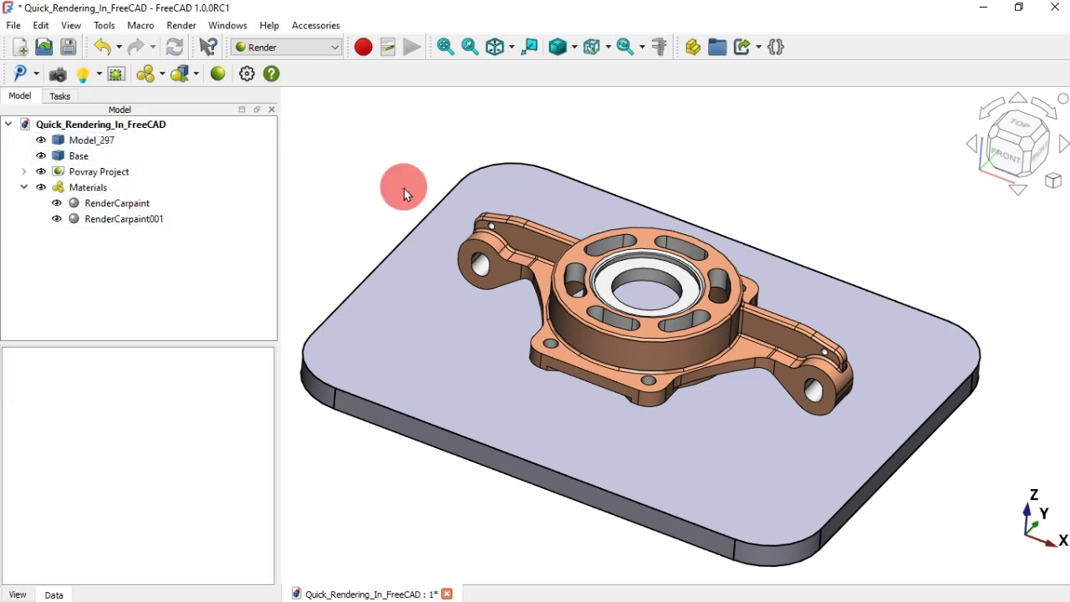
- Add a texture to RenderCarpaint001 and select the new Texture entry
left_click_drag(403, 188, 401, 201)
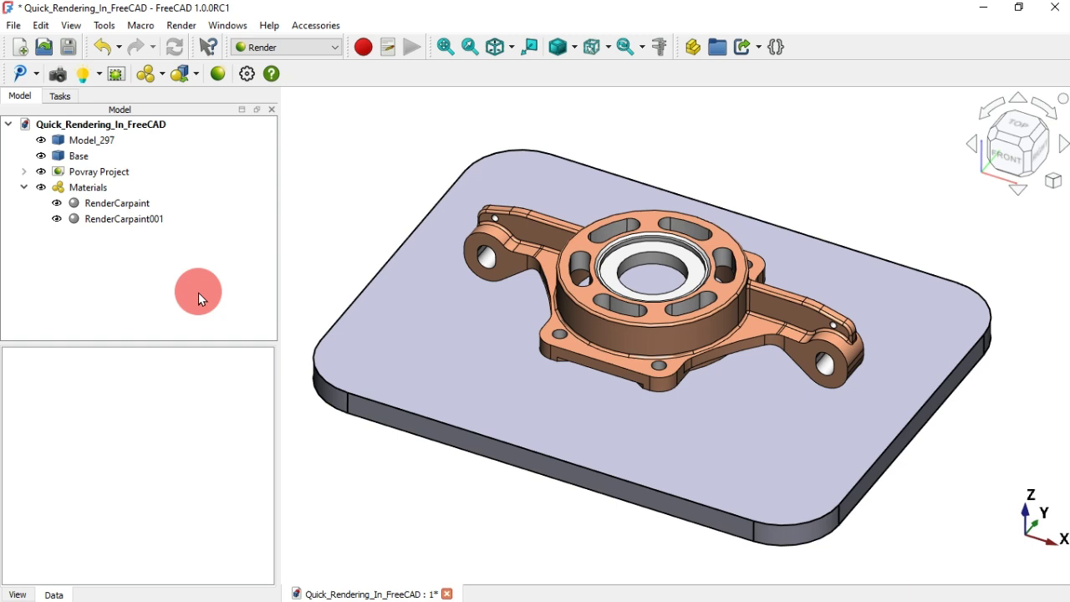
left_click(137, 221)
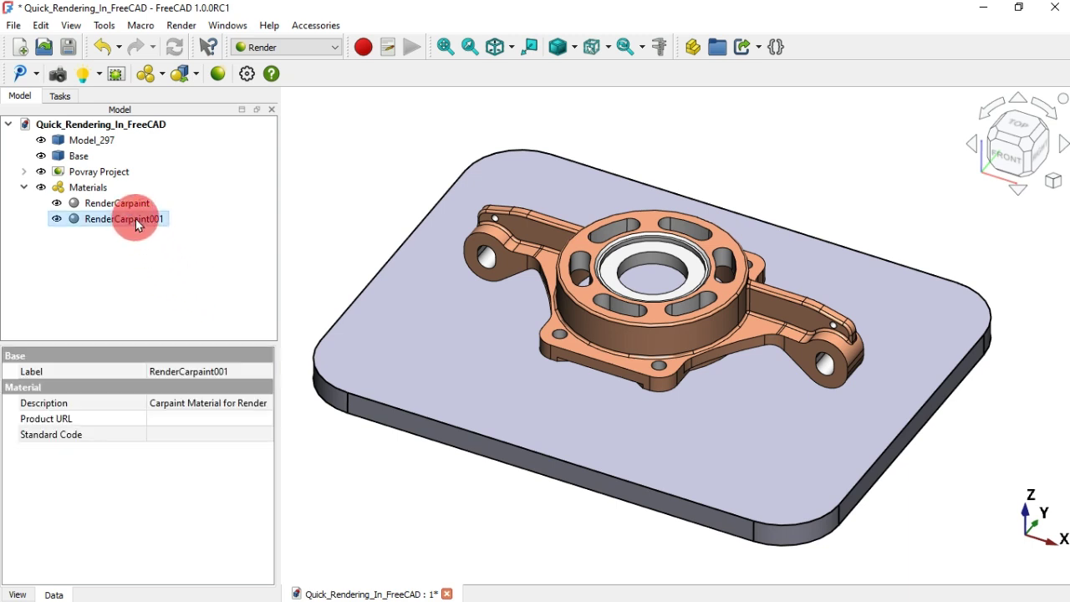
right_click(137, 223)
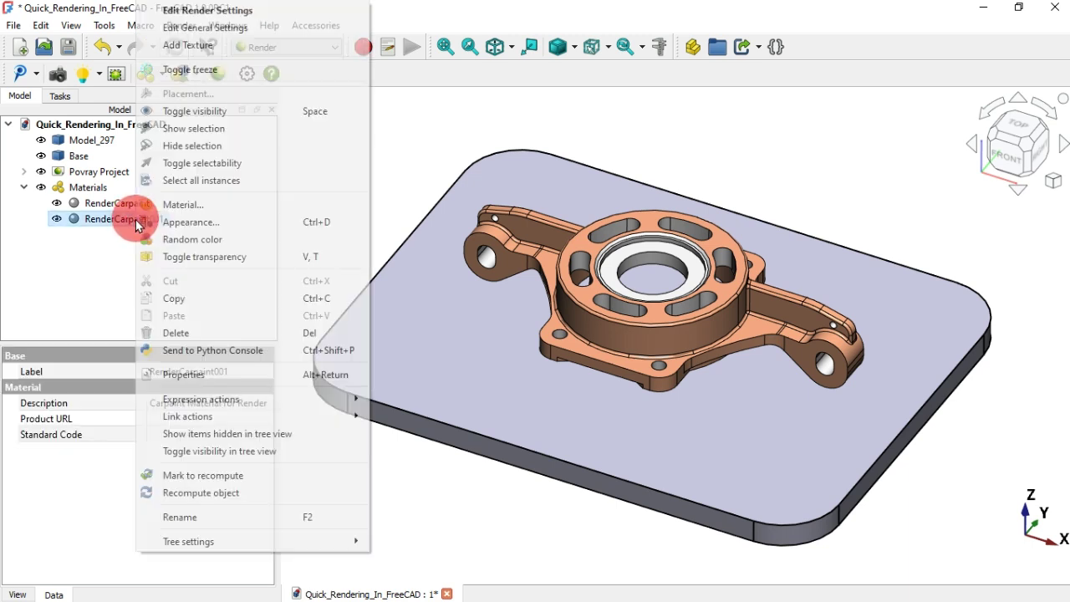
left_click(244, 47)
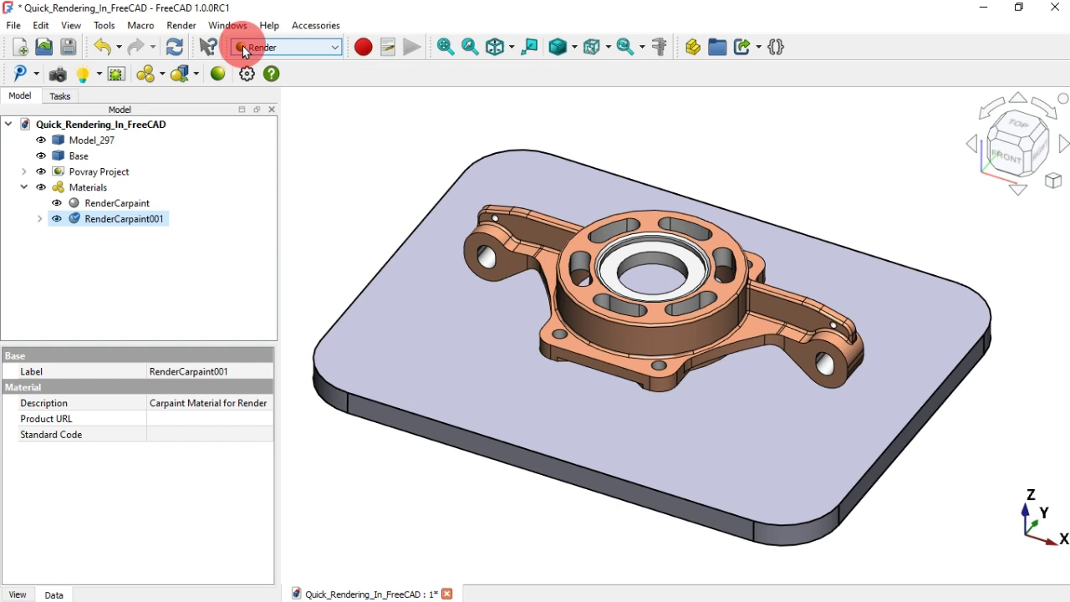
left_click(39, 218)
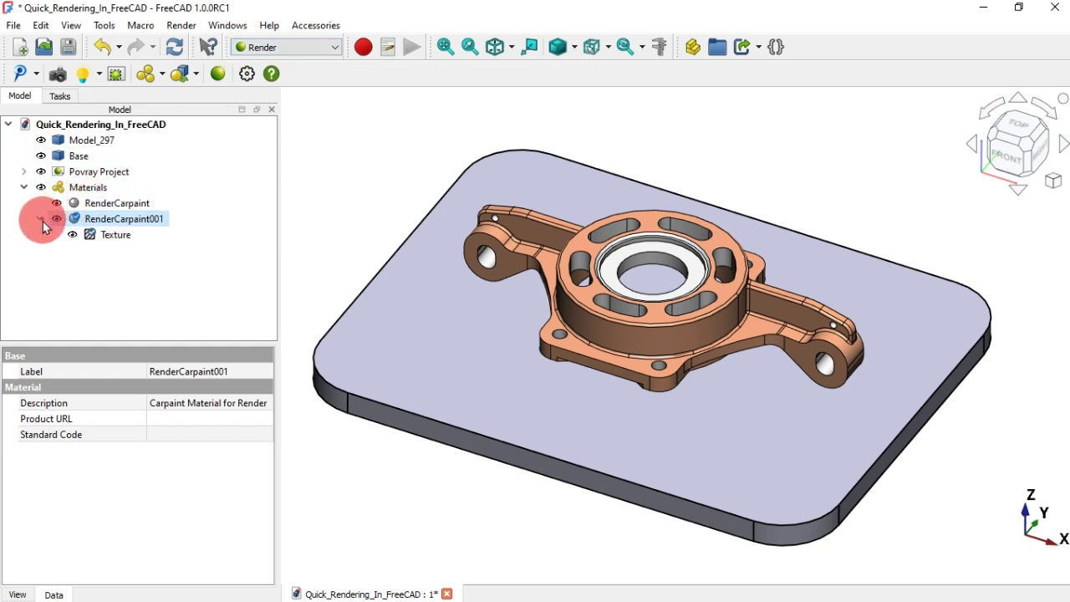
left_click(109, 240)
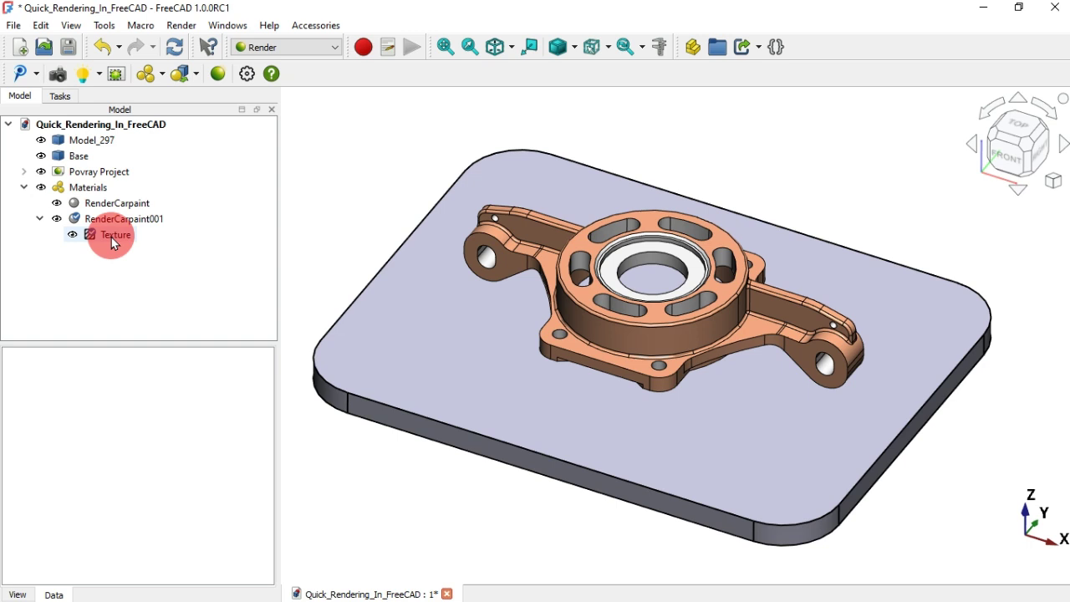
left_click(115, 238)
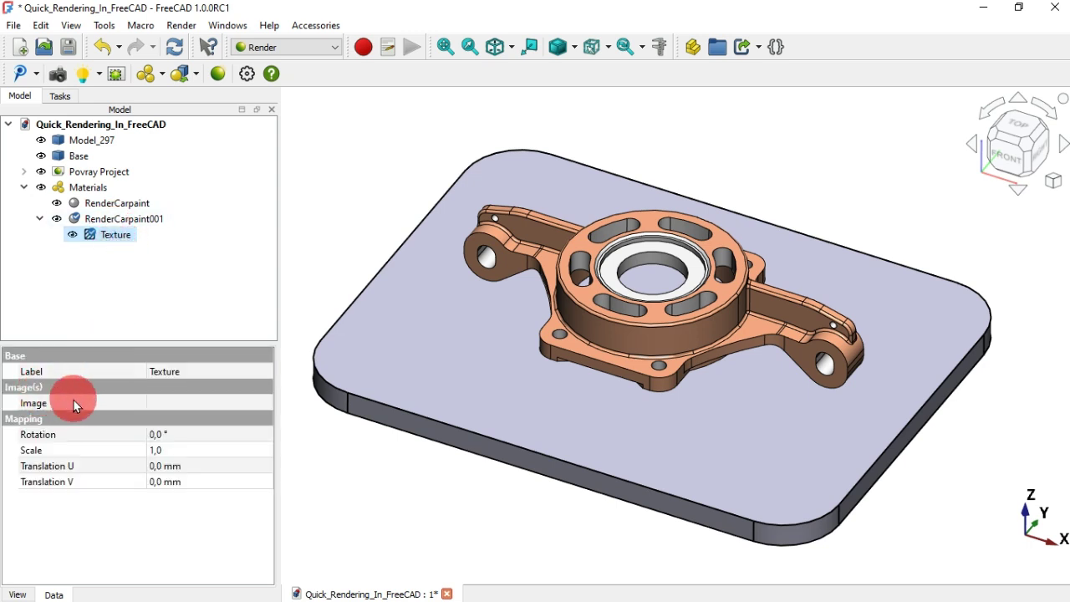
- Set the Texture's Image to Madeira/textura-parquet_1249-25.jpg from the Quick rendering folder
left_click(259, 403)
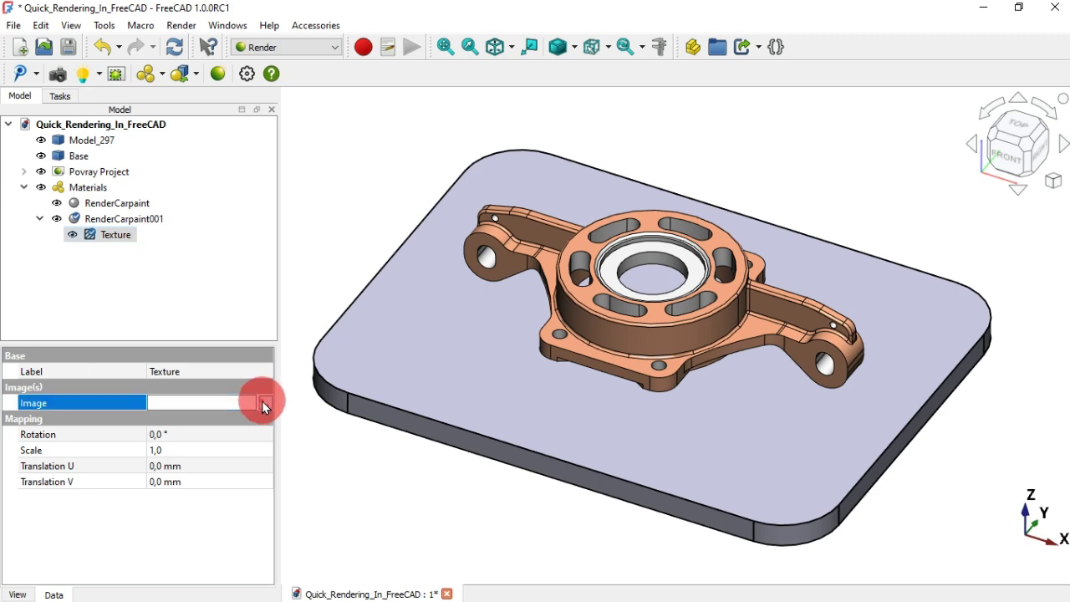
left_click(262, 402)
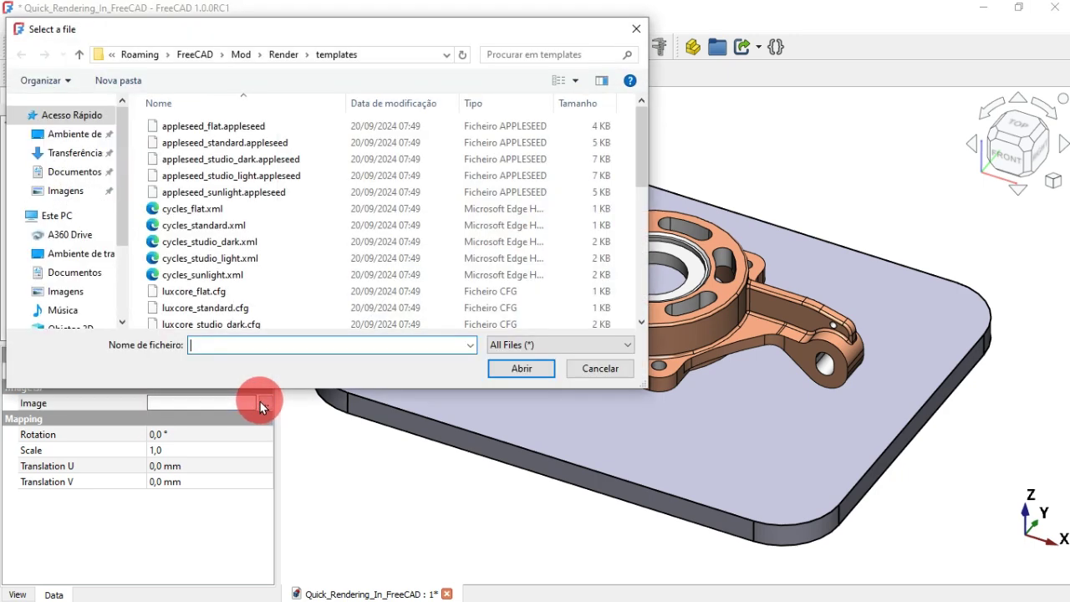
left_click(42, 253)
double_click(192, 193)
double_click(222, 142)
double_click(218, 129)
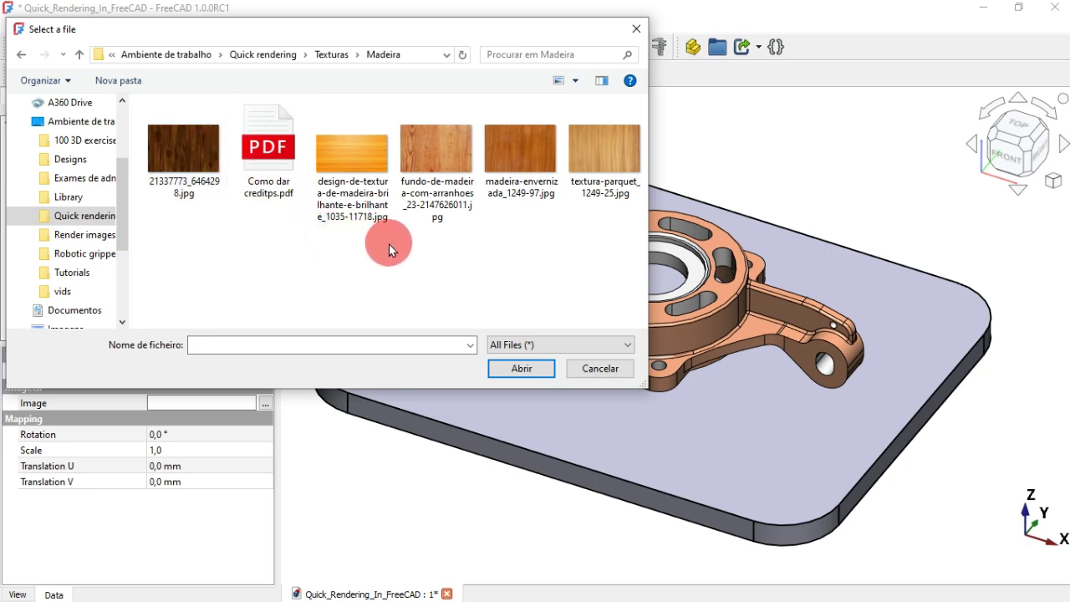
left_click(624, 159)
left_click(506, 368)
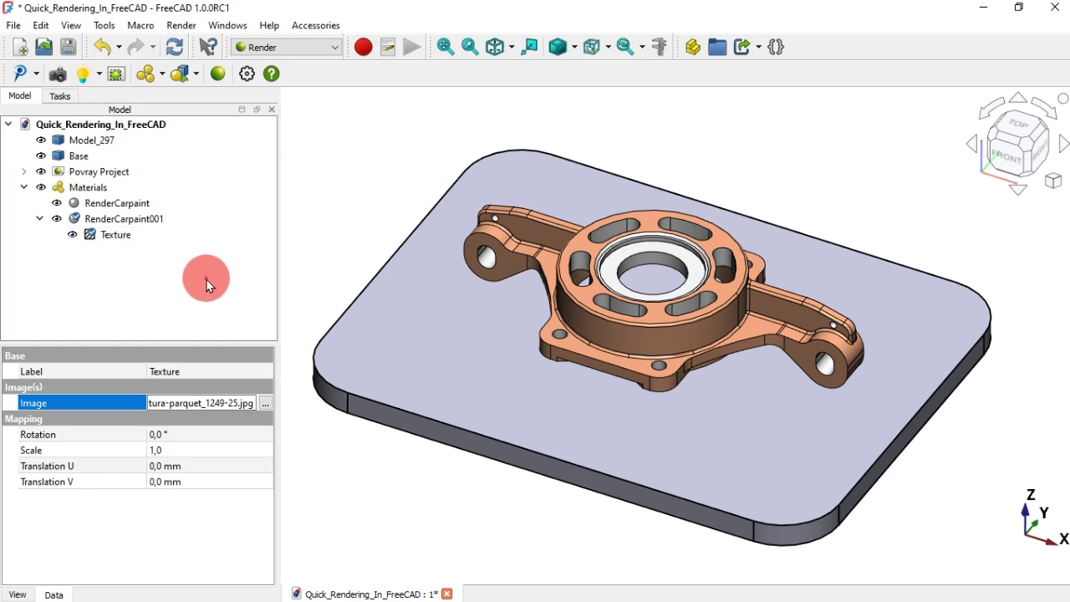
- Recompute, then set RenderCarpaint001's Base Color to use the parquet texture image
left_click(207, 283)
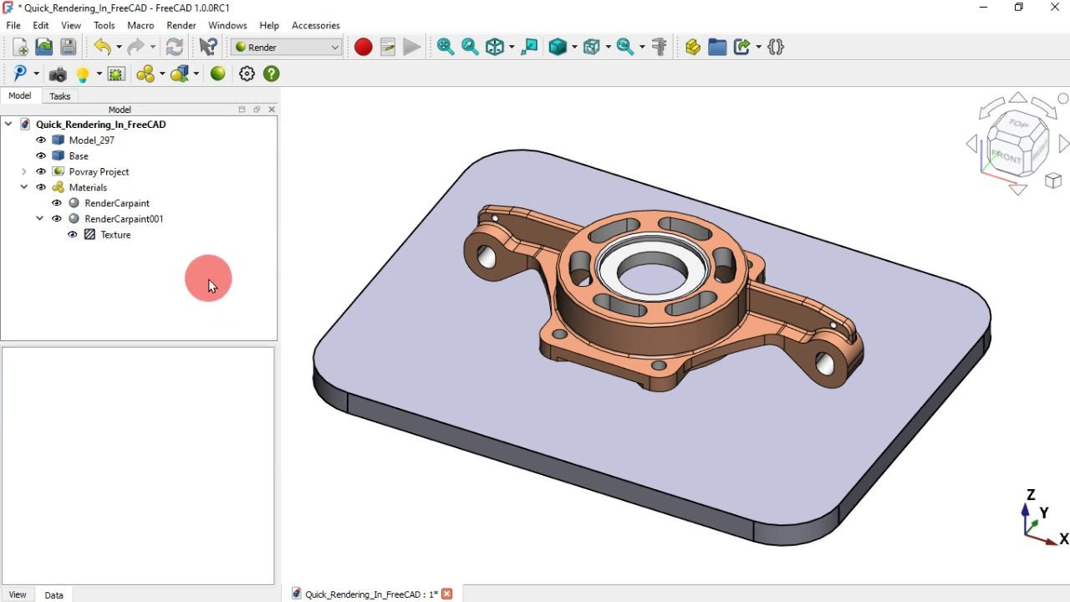
left_click(117, 219)
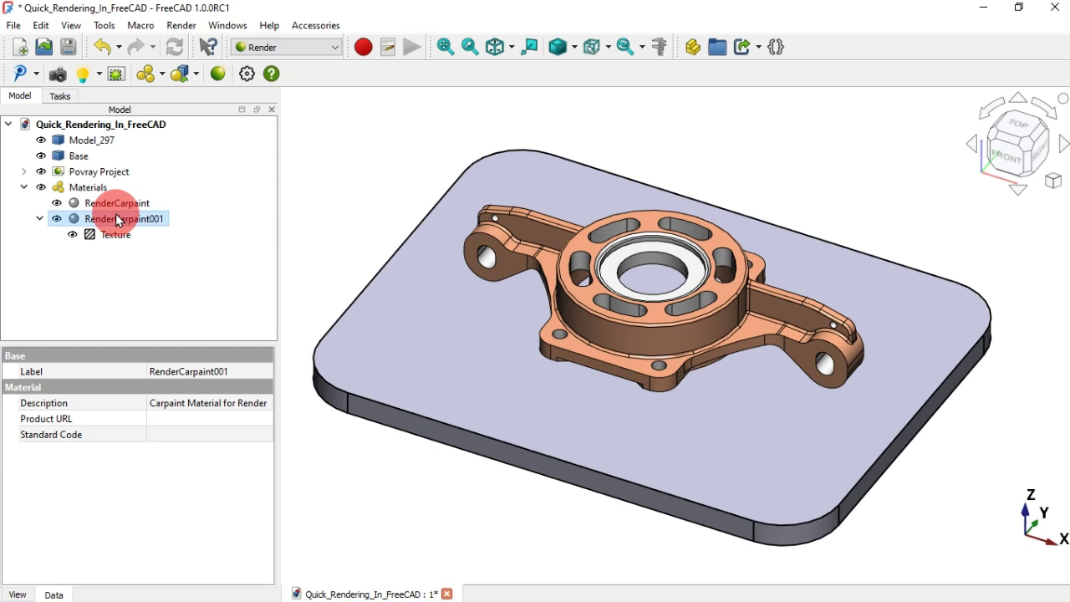
left_click(197, 77)
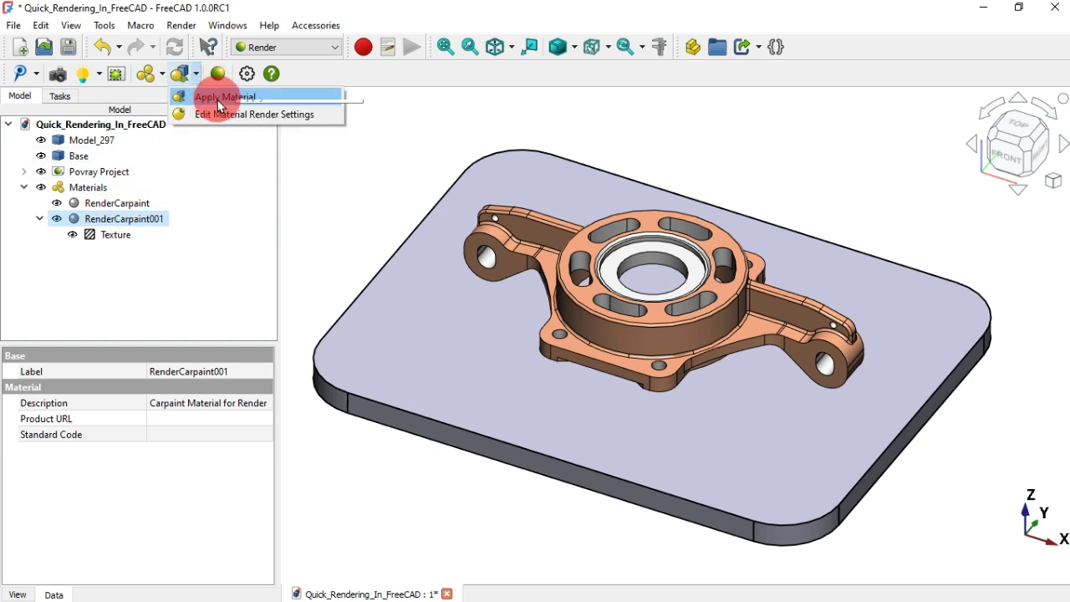
left_click(236, 115)
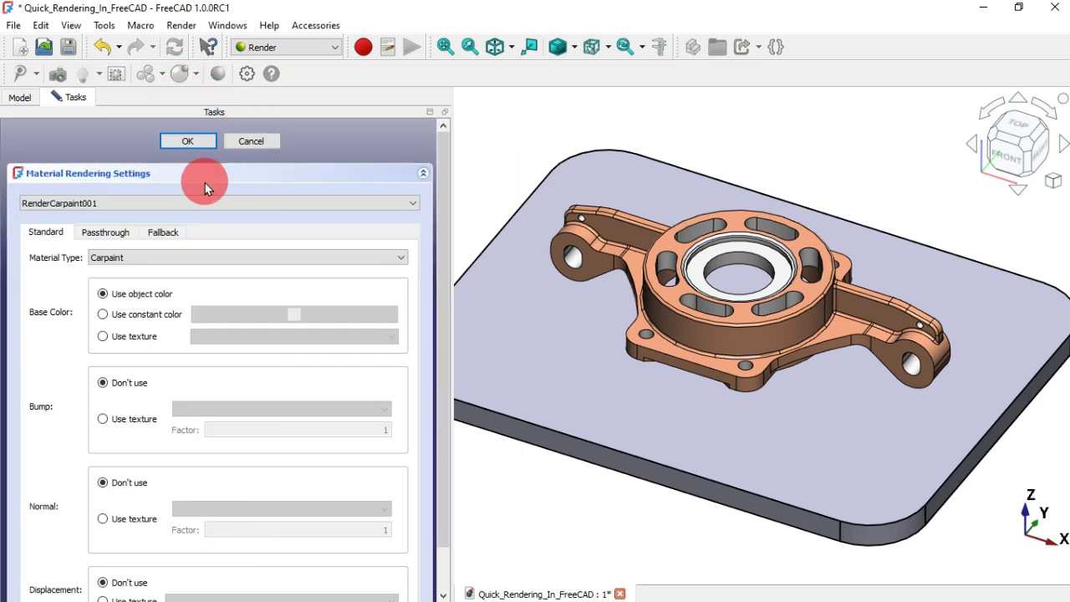
left_click(132, 203)
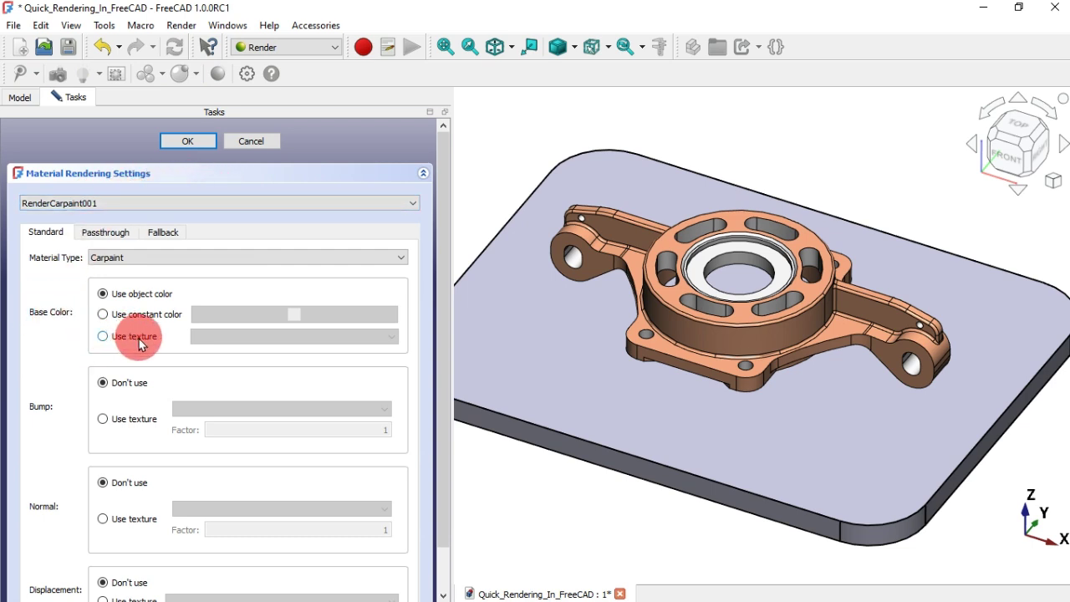
left_click(157, 341)
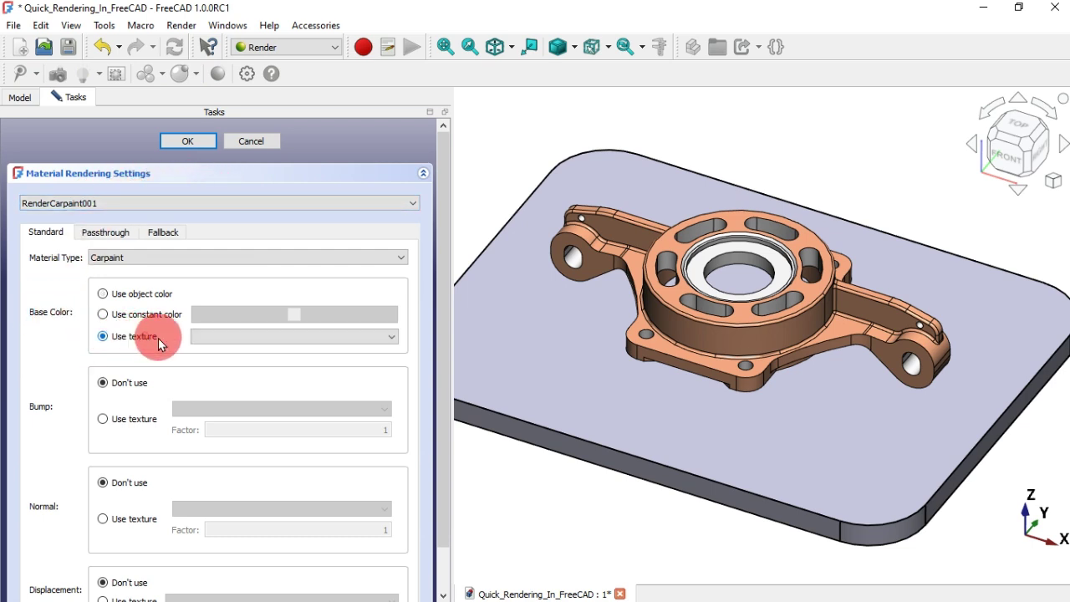
left_click(272, 338)
left_click(272, 351)
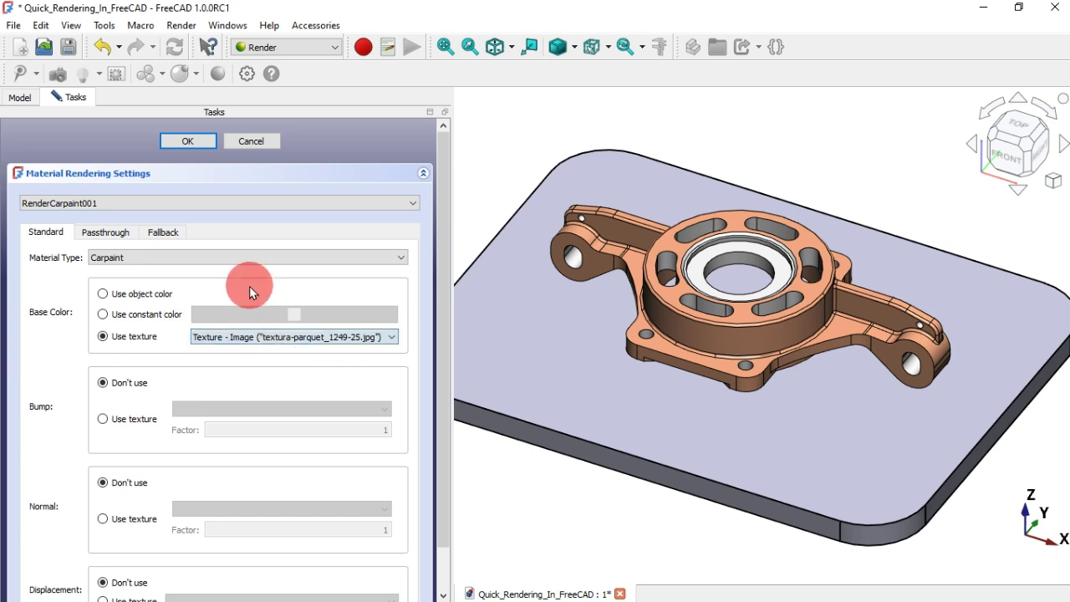
left_click(198, 143)
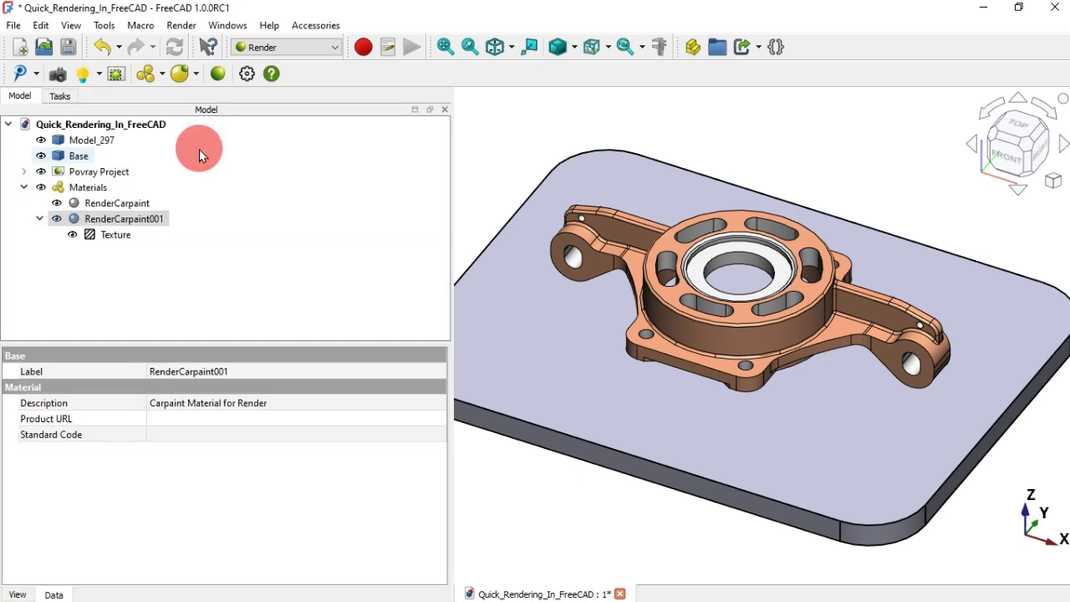
- Apply the RenderCarpaint material to Model_297@PovrayProject
left_click(178, 268)
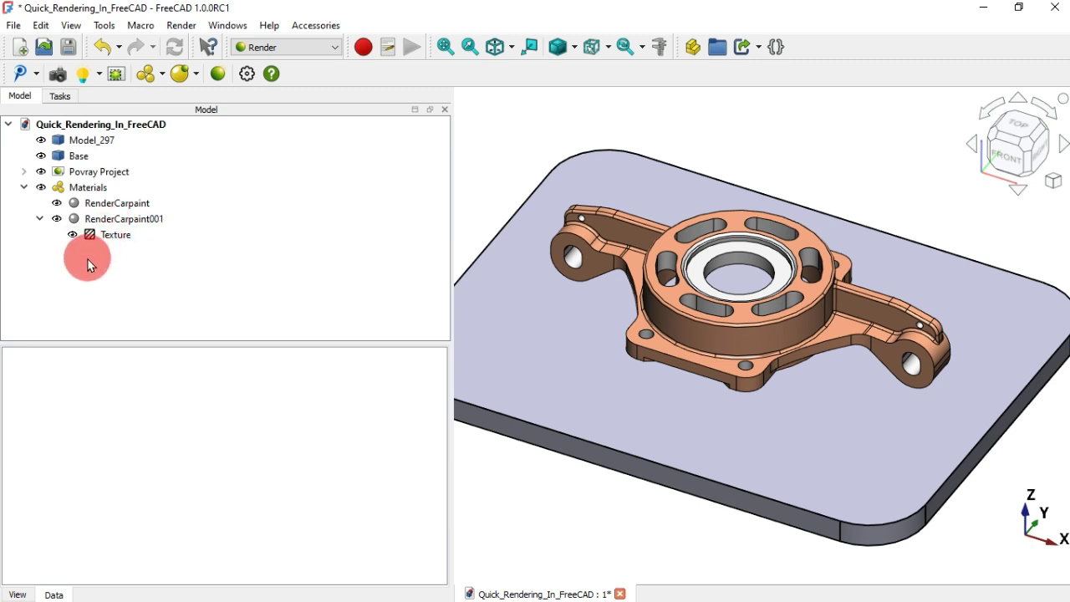
left_click(23, 187)
left_click(24, 171)
left_click(137, 204)
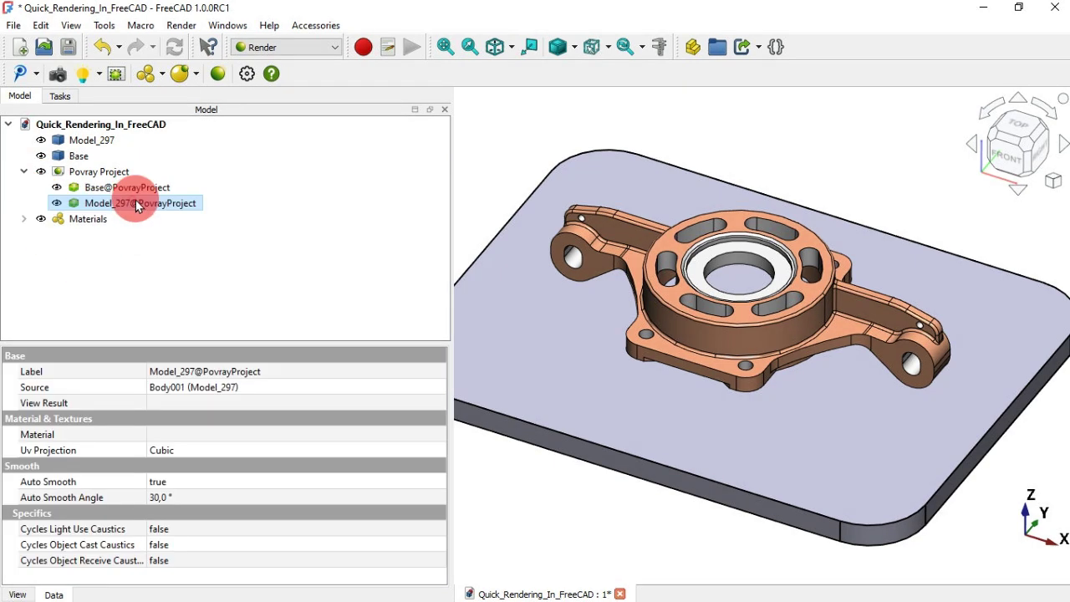
left_click(197, 75)
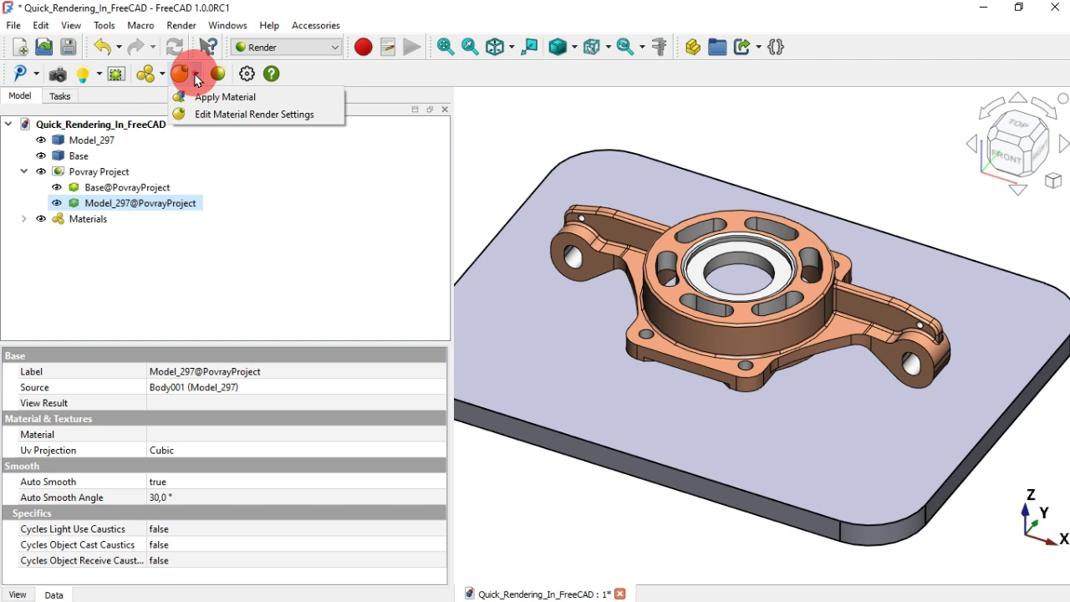
left_click(232, 97)
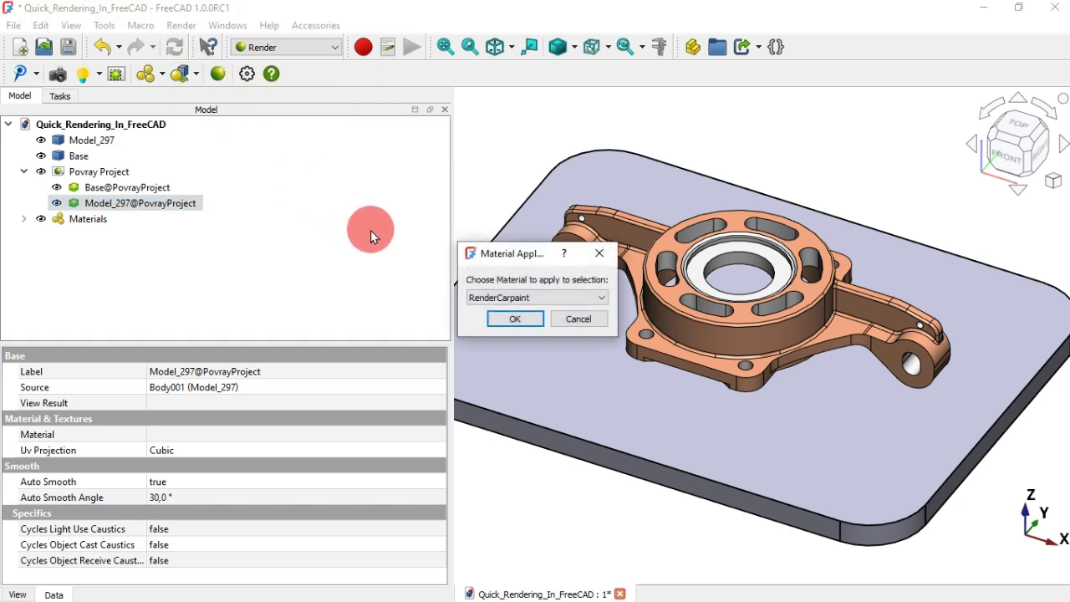
left_click(512, 320)
- Apply the RenderCarpaint001 material to Base@PovrayProject
left_click(148, 181)
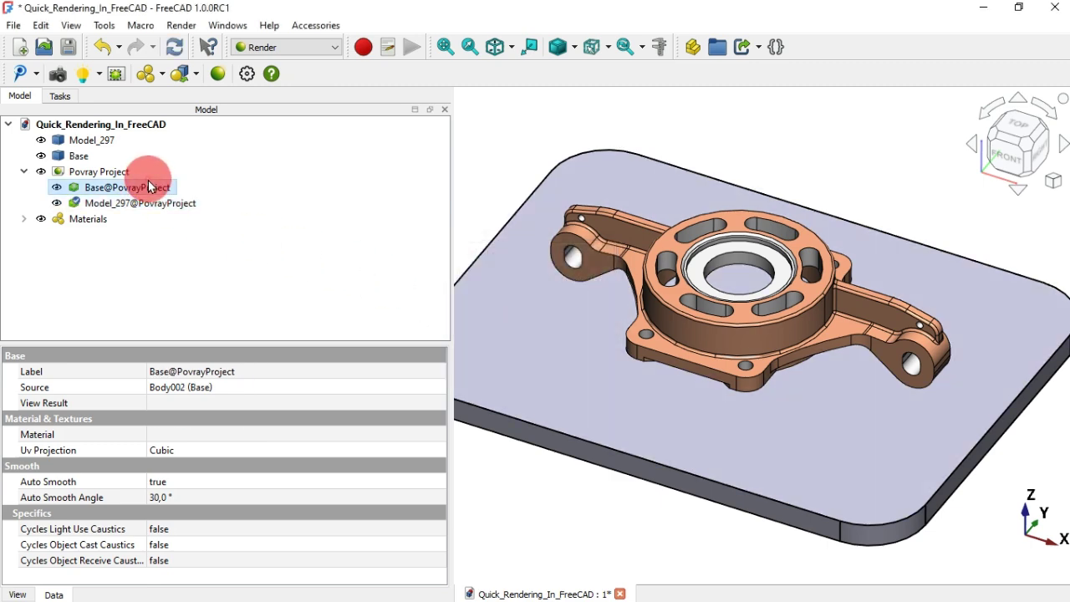
left_click(182, 74)
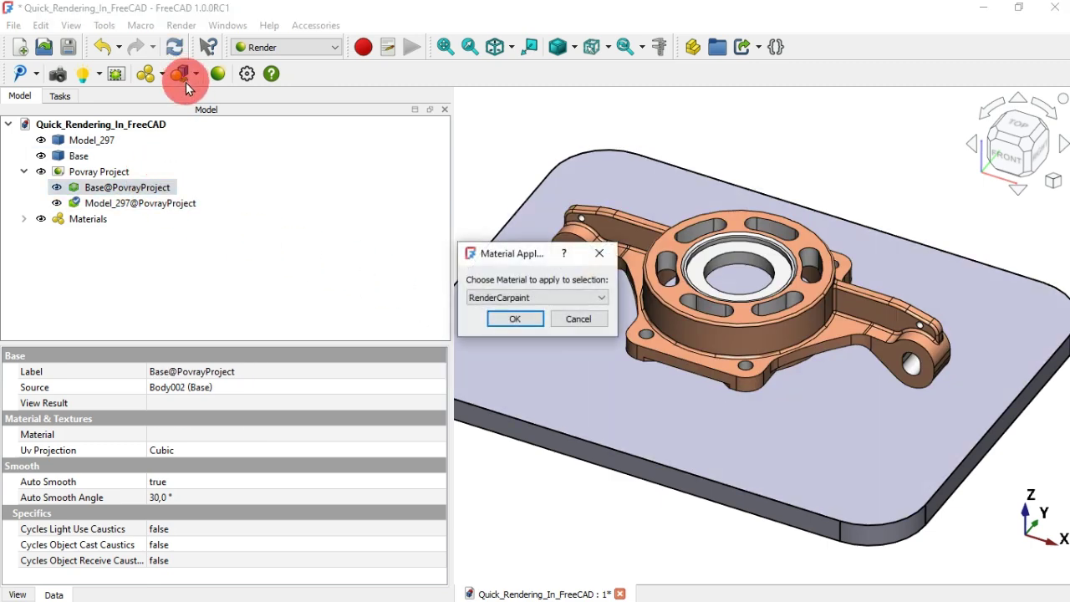
left_click(479, 294)
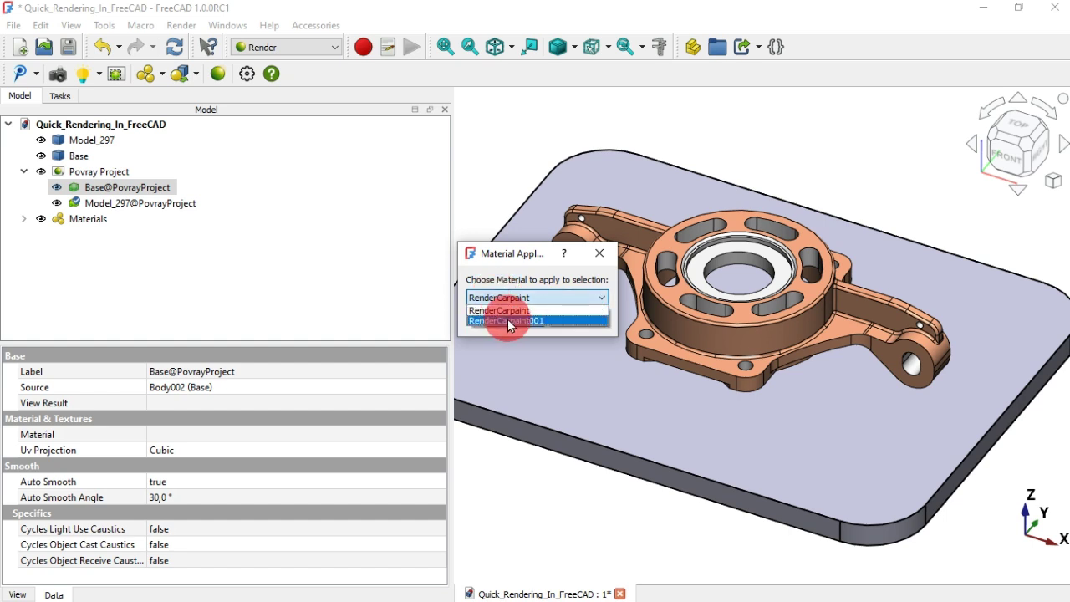
left_click(507, 318)
left_click(507, 319)
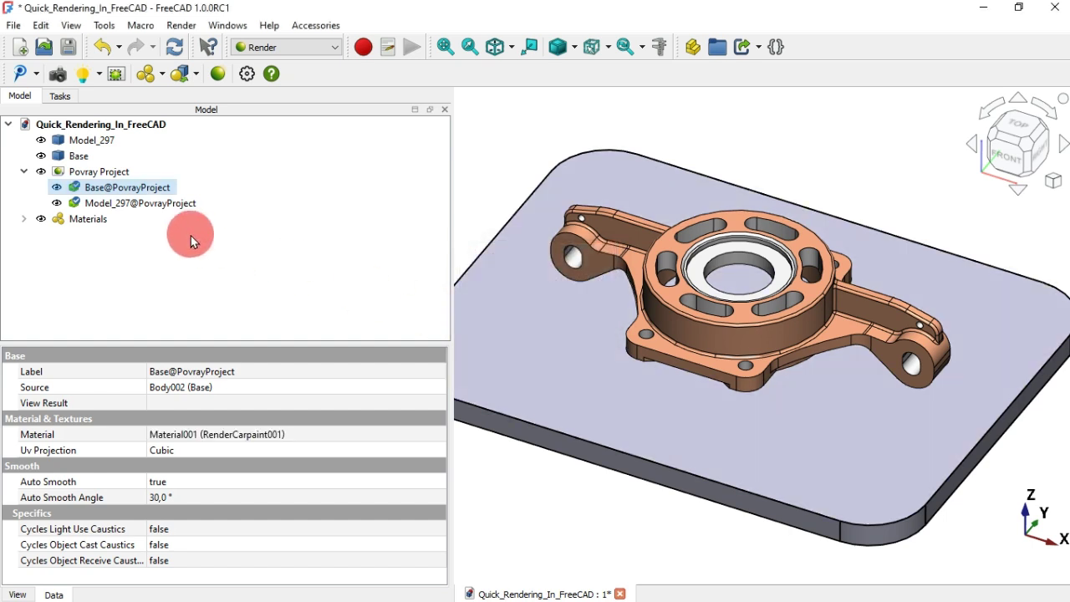
left_click(187, 238)
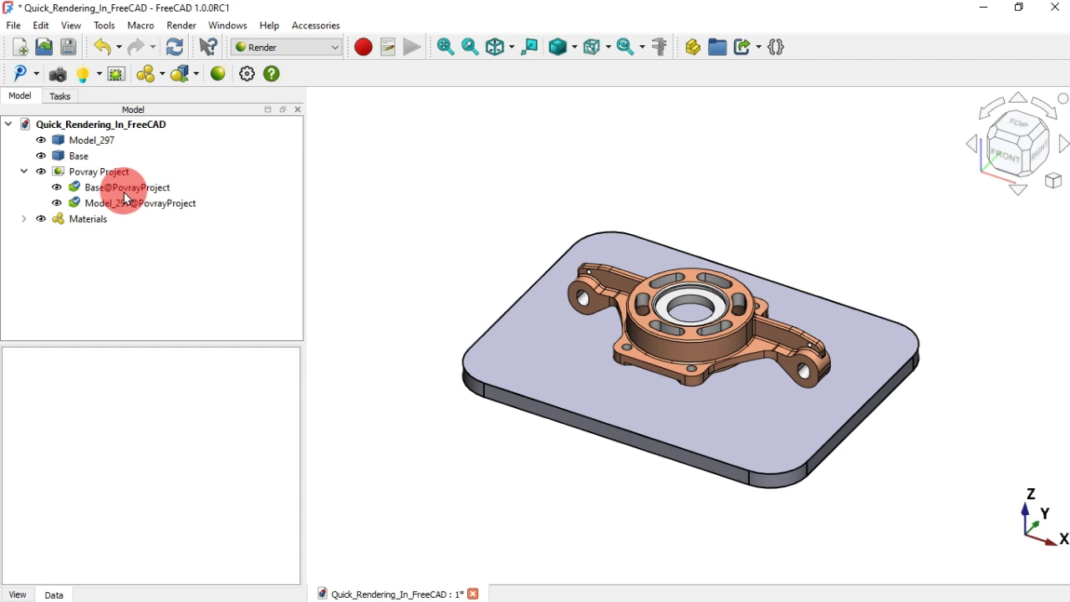
- Switch to perspective, orbit to a new angle, and render the Povray Project in POV-Ray
left_click(23, 171)
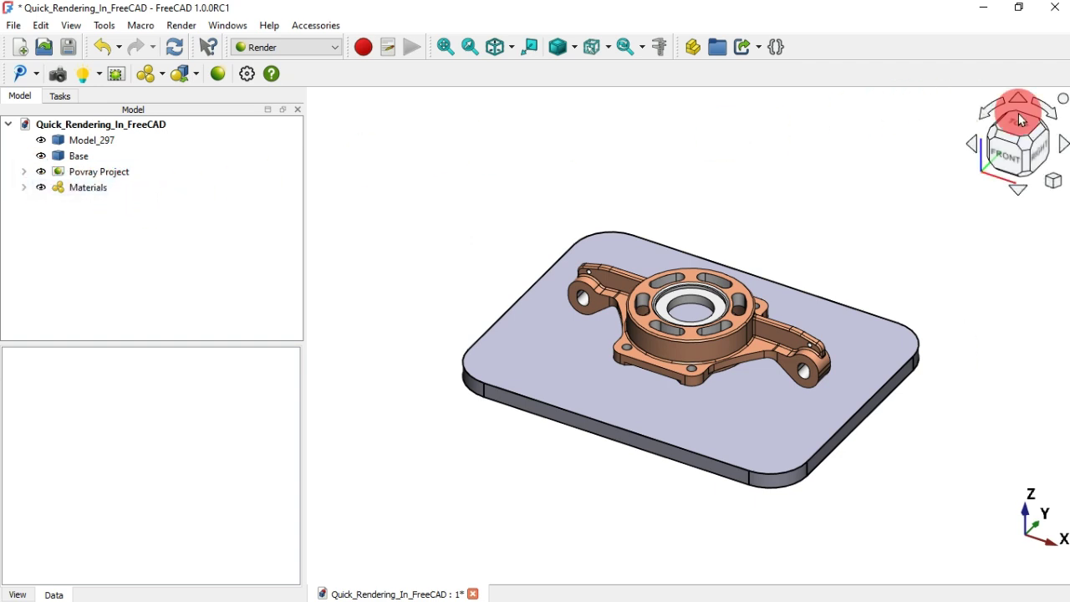
left_click(1052, 182)
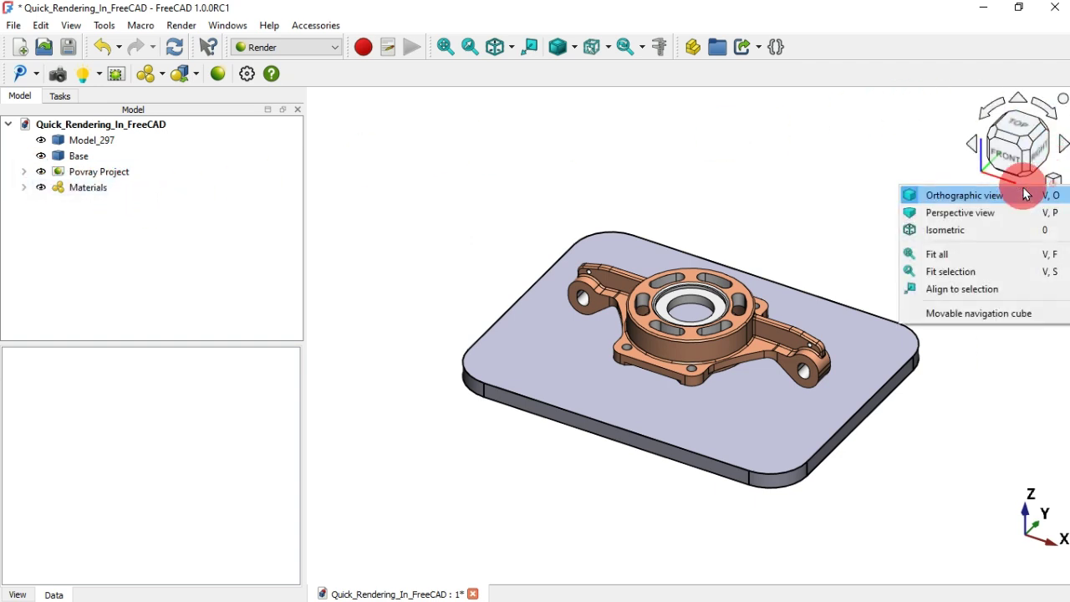
left_click(976, 212)
left_click_drag(900, 239, 769, 177)
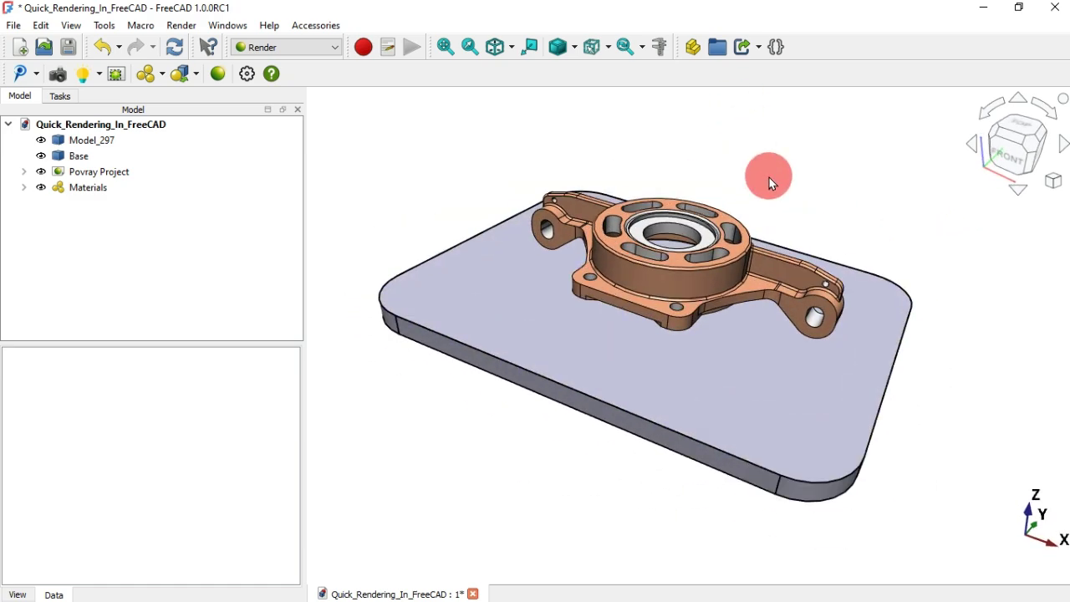
left_click(111, 171)
left_click(220, 73)
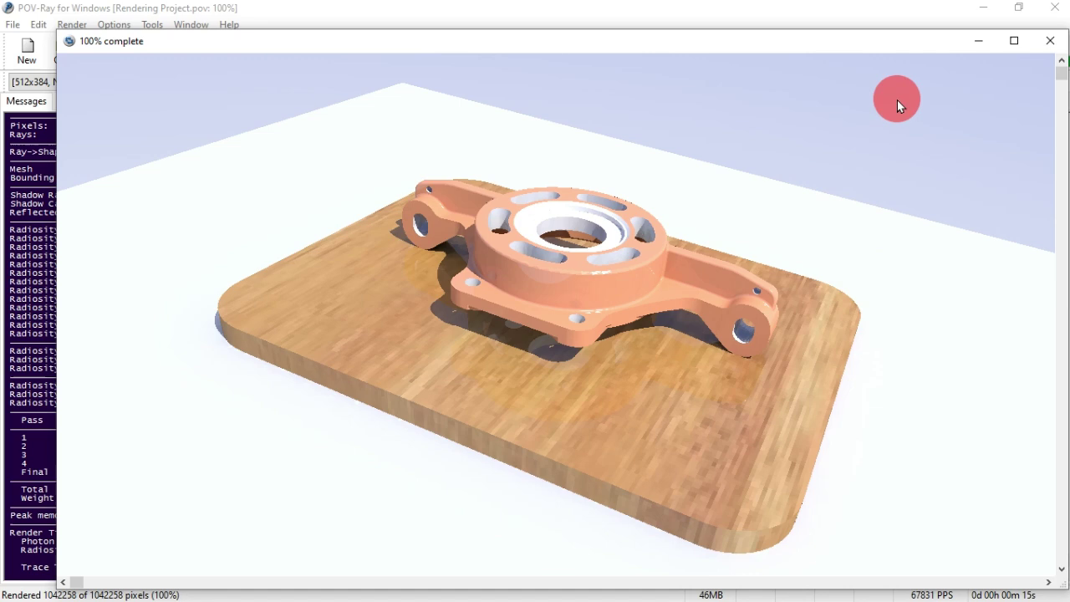
- Maximize the finished copper-bracket render to inspect it, then close the preview
left_click(1009, 41)
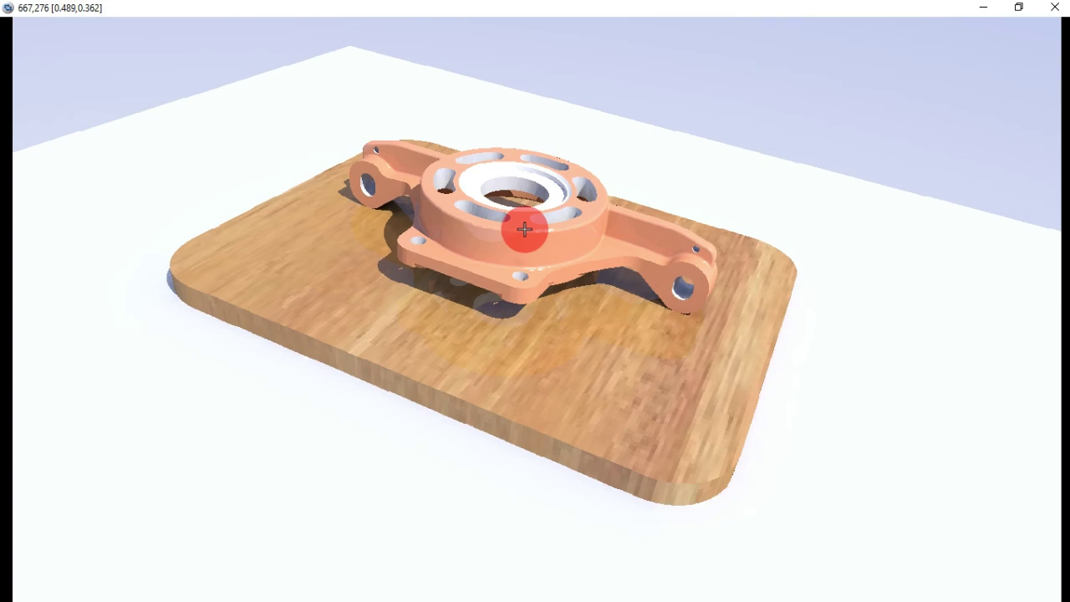
left_click(1055, 7)
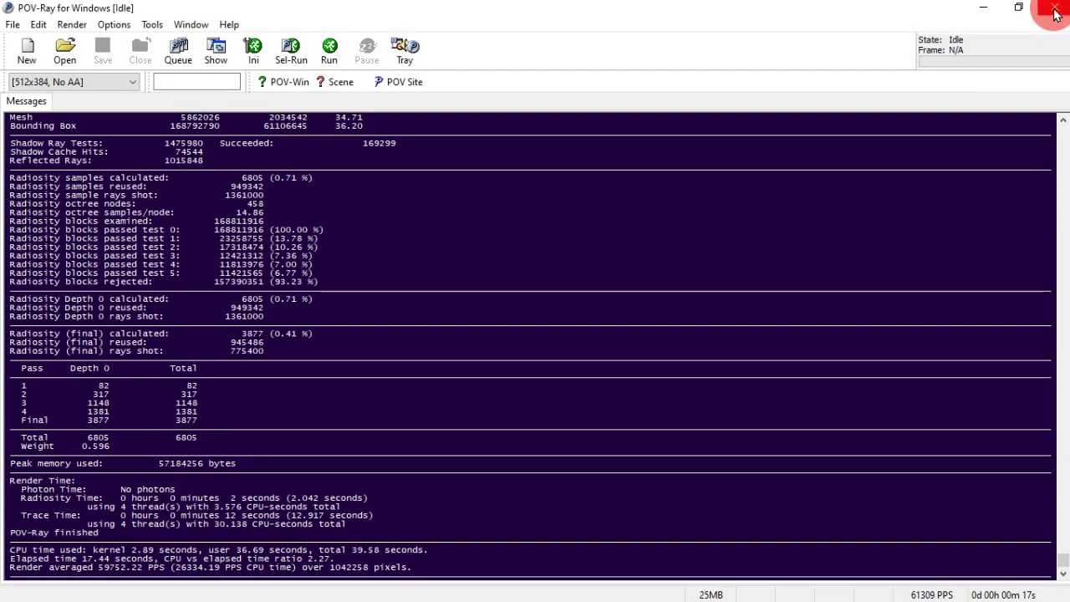
- Back in FreeCAD, set the RenderCarpaint001 parquet Texture's Scale to 0,5
left_click(1055, 8)
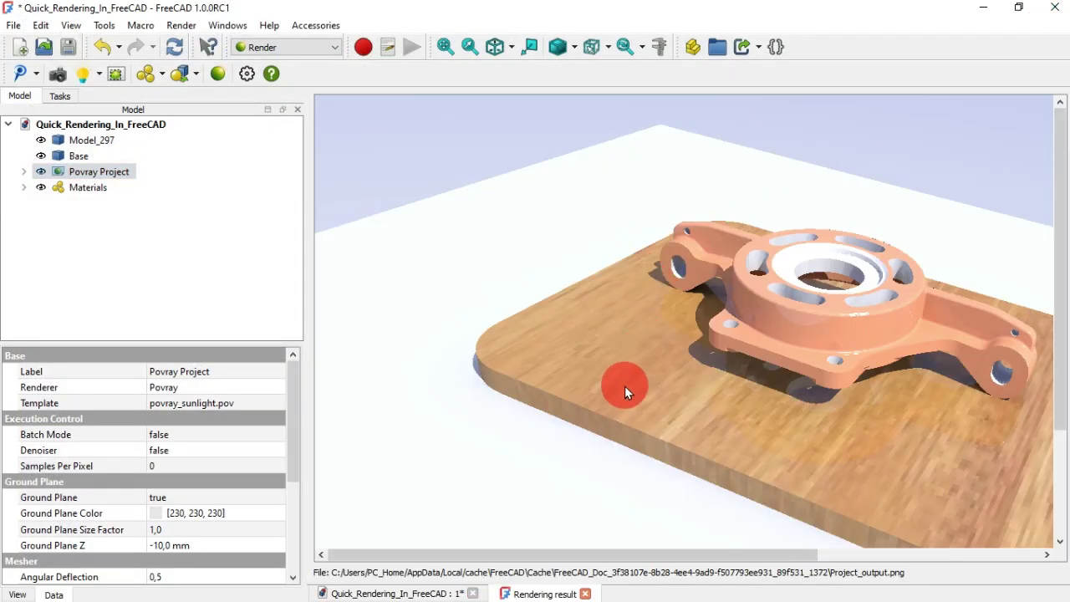
left_click(586, 594)
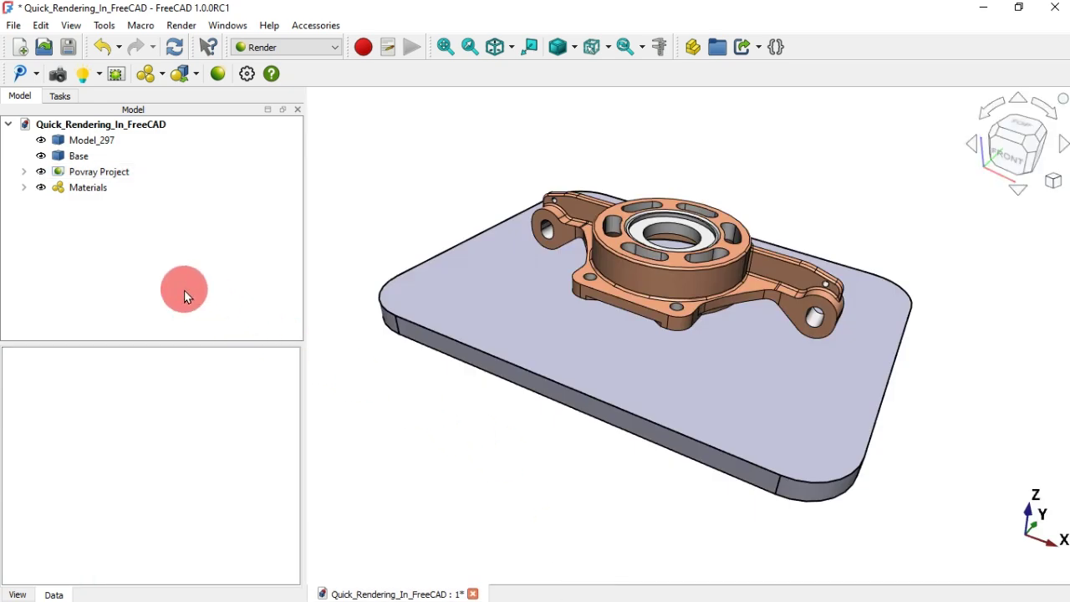
left_click(23, 187)
left_click(39, 219)
left_click(109, 235)
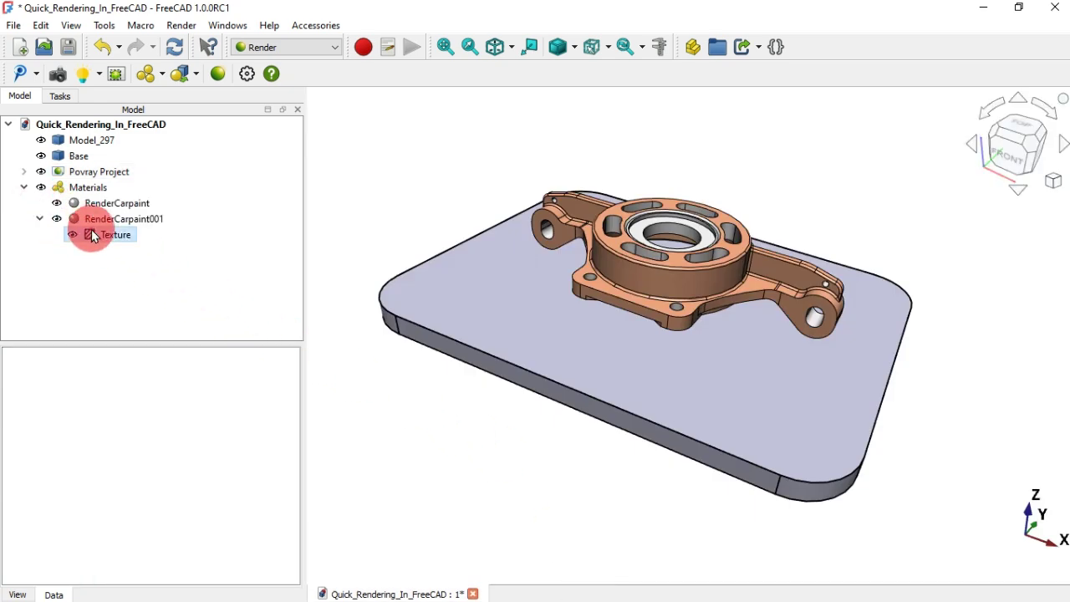
left_click(228, 450)
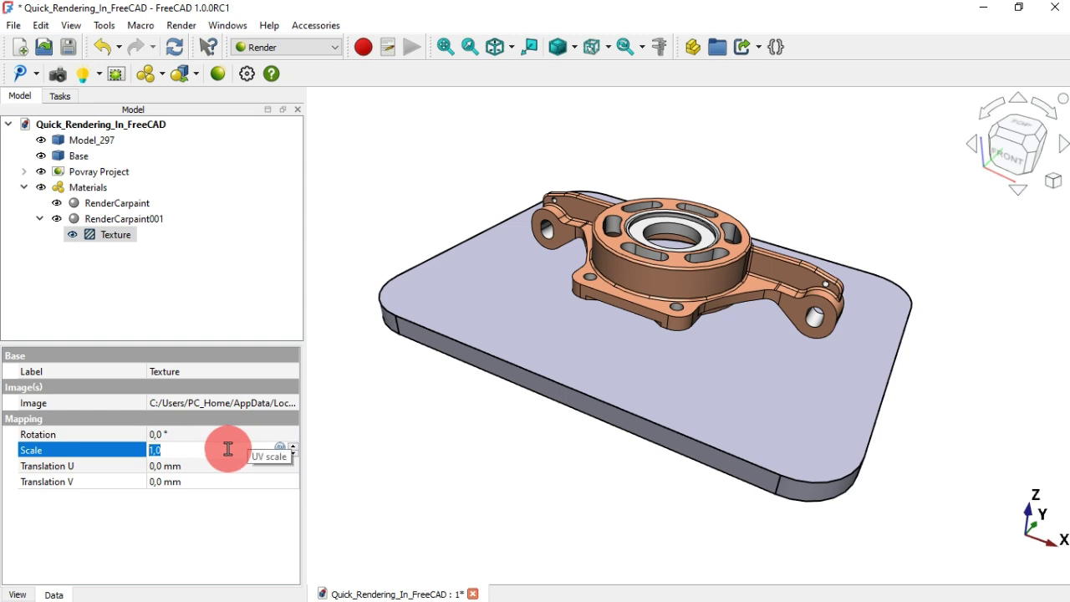
key("Return")
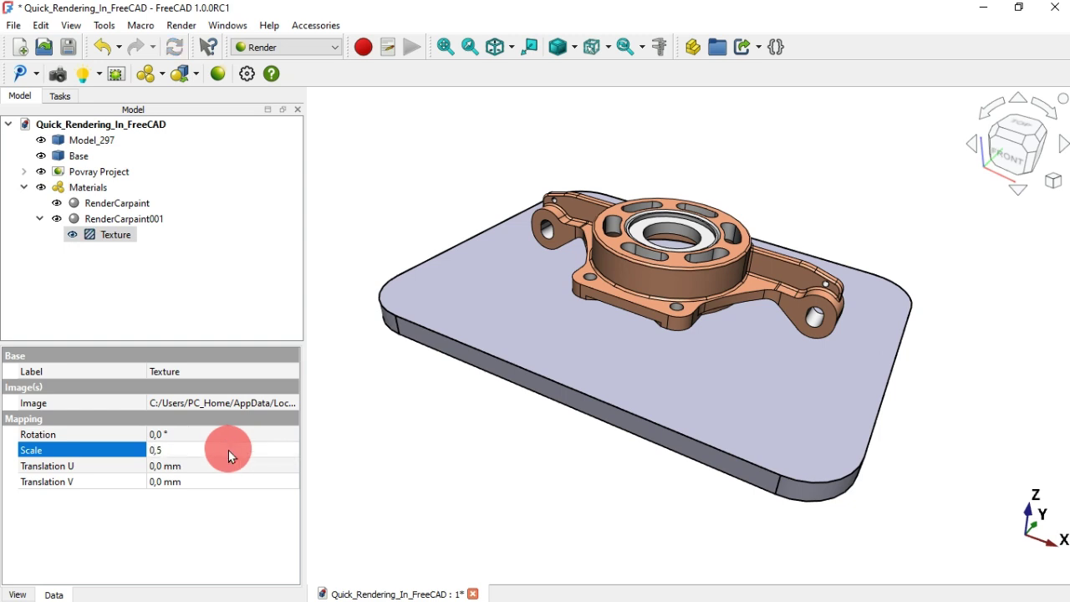
- Render the Povray Project again with the finer texture
left_click(23, 187)
left_click(90, 172)
left_click(221, 82)
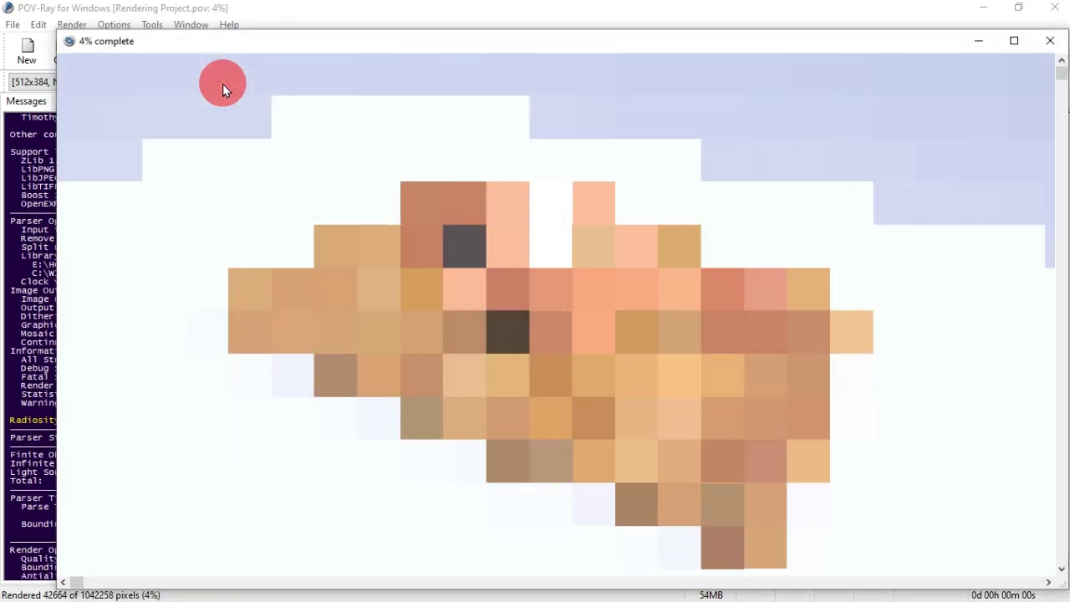
- Watch the re-render finish full-screen, then close the preview and POV-Ray to return the result
left_click(1011, 40)
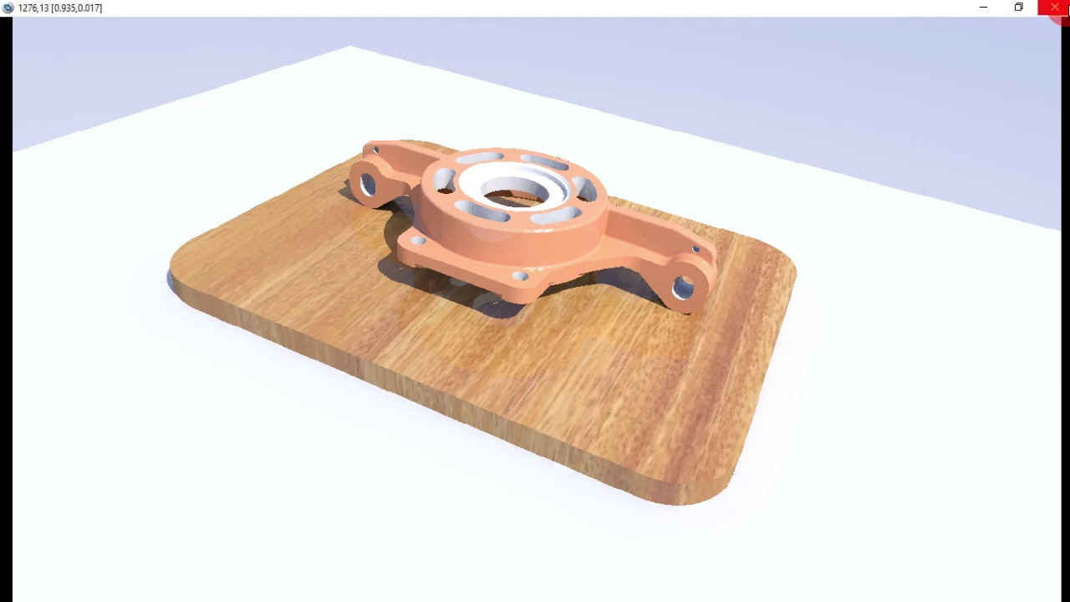
left_click(1056, 9)
left_click(1055, 9)
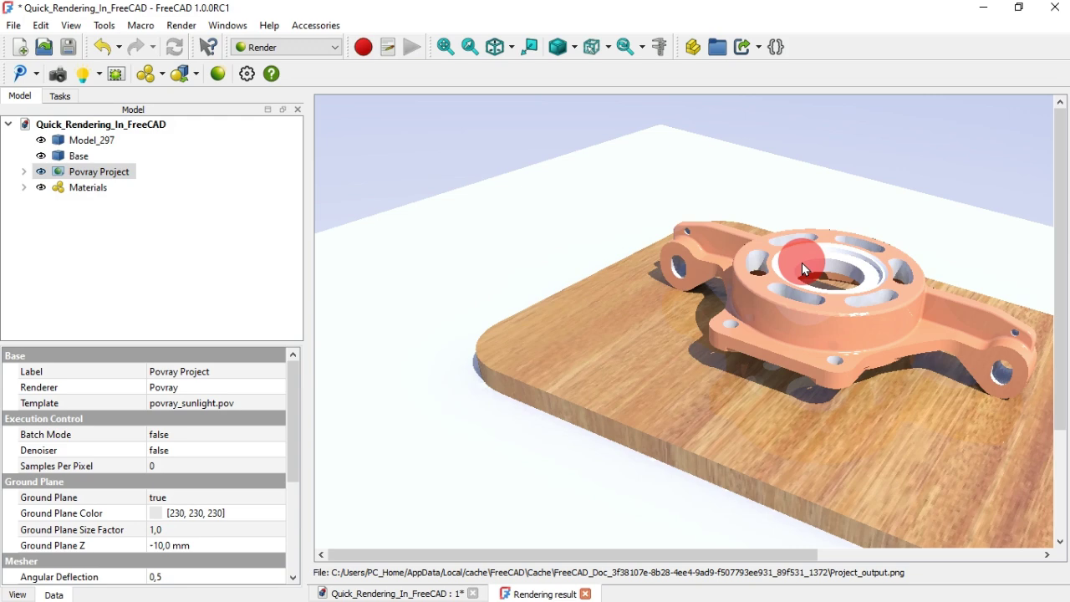
- Save the finer-grained render as A2 in Rendered images, then return to the 3D view
right_click(760, 251)
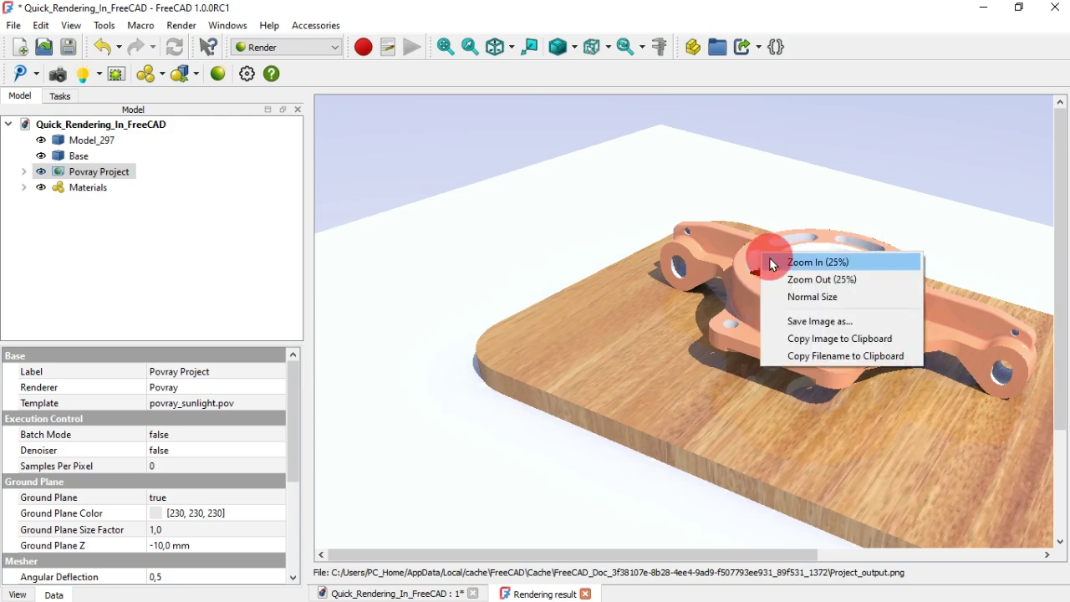
left_click(833, 323)
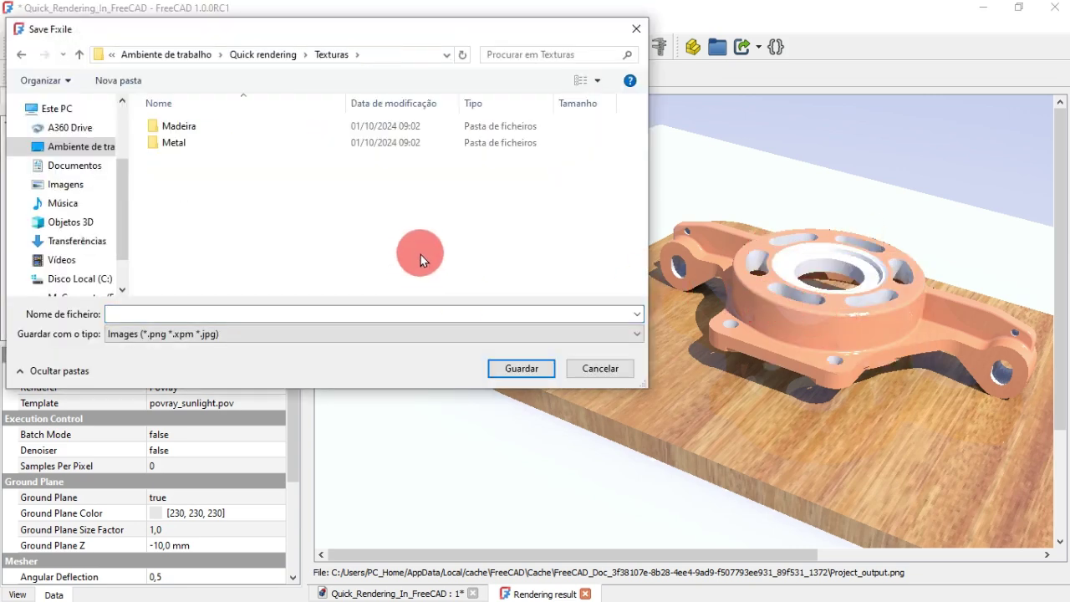
left_click(242, 311)
type("A2")
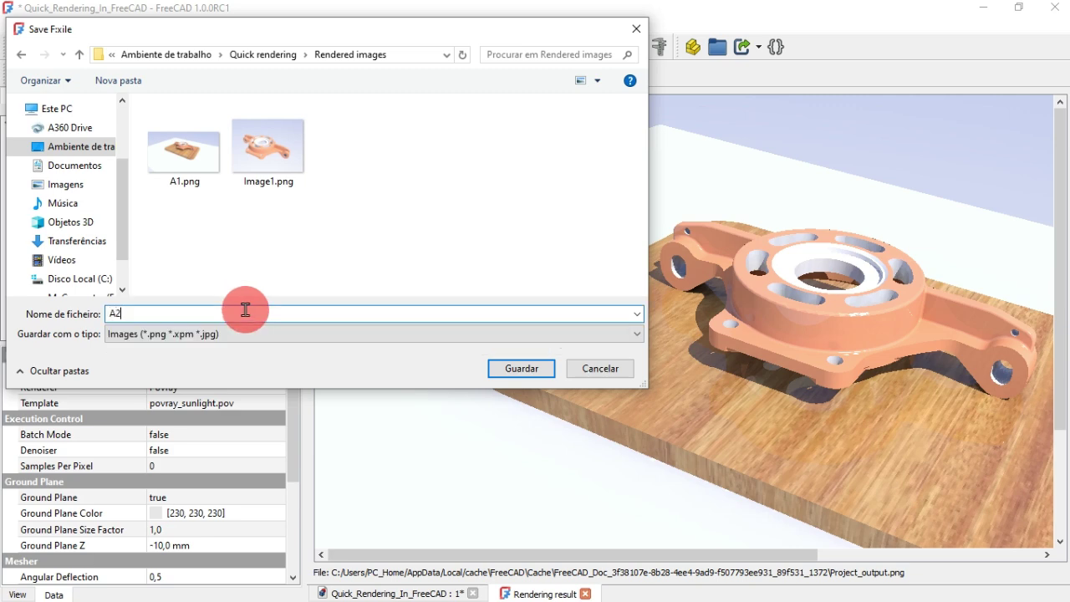
key("Return")
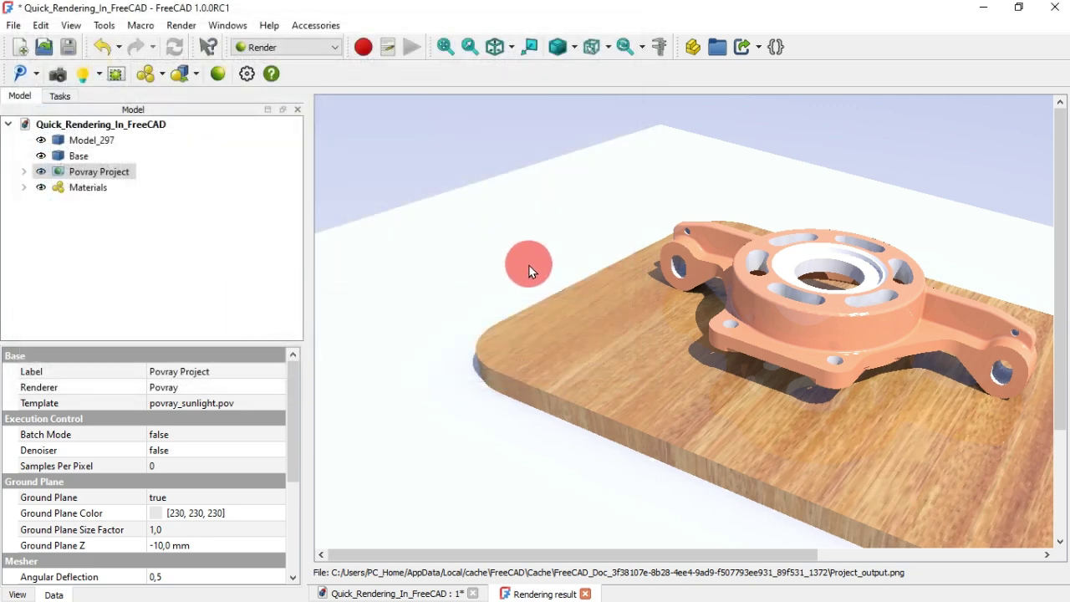
left_click(585, 593)
mouse_move(615, 468)
middle_mouse_down()
mouse_move(624, 479)
mouse_move(619, 459)
mouse_move(621, 473)
middle_mouse_up()
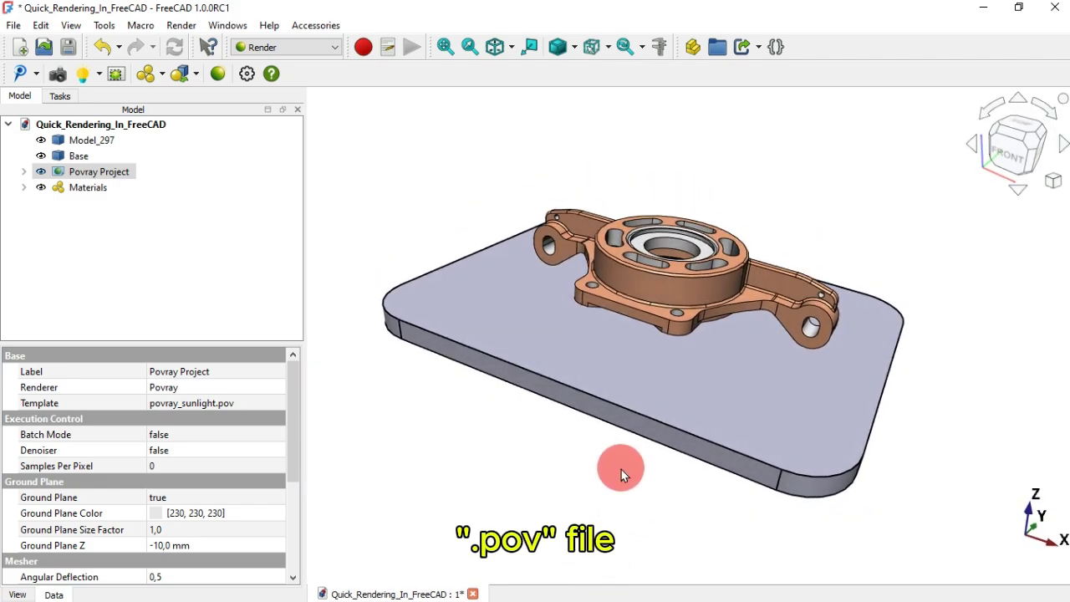